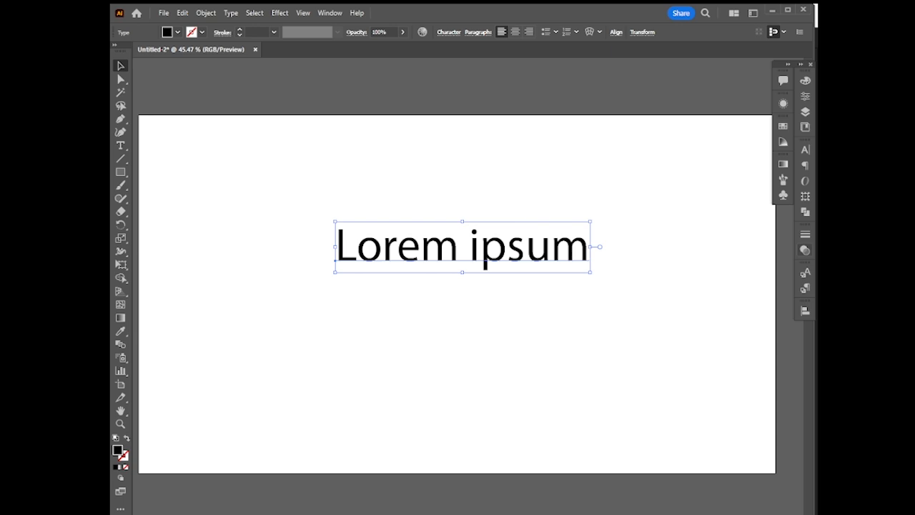
Set the Lorem ipsum text's font to One Slice and shift the text slightly left
click(805, 150)
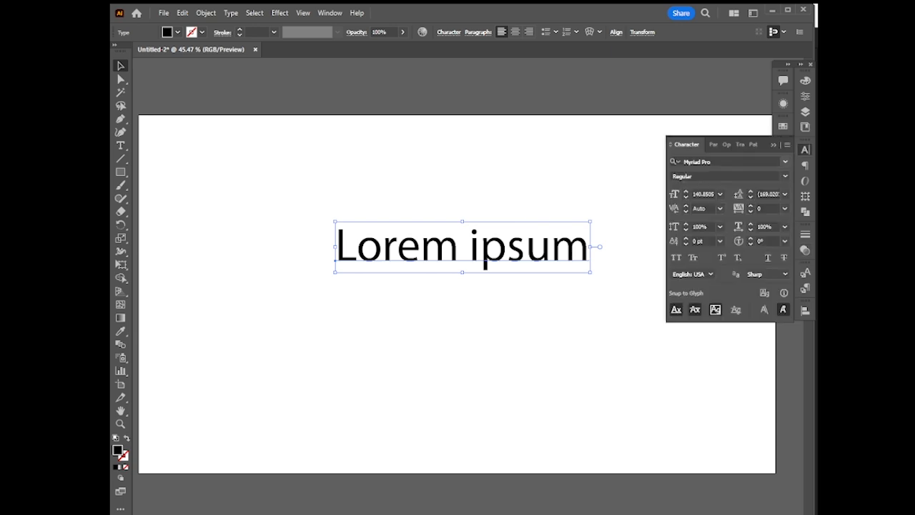
click(786, 162)
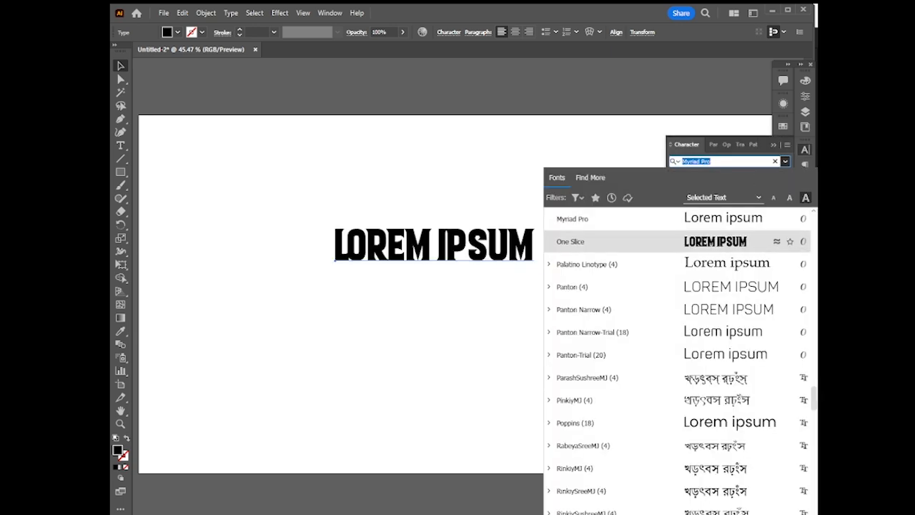
click(571, 241)
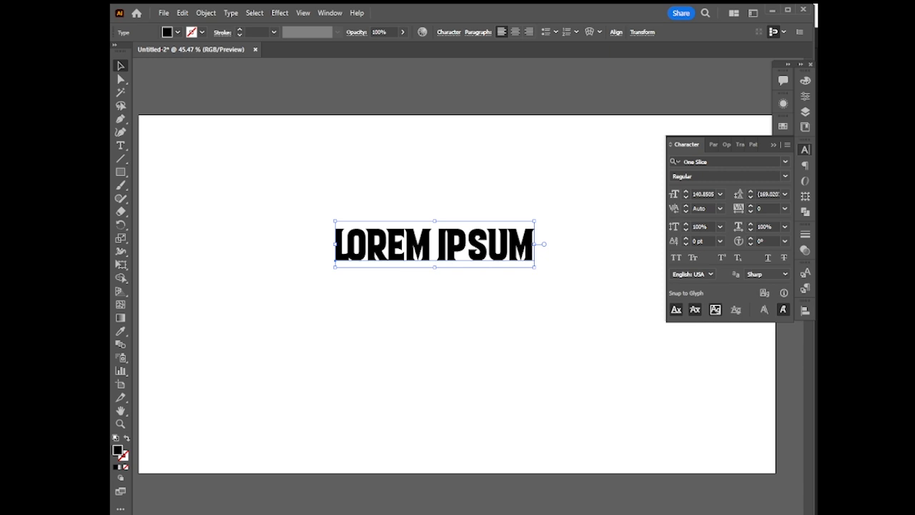
drag(526, 246, 505, 246)
Replace the placeholder text with TOWKY, move it closer to the artboard's center, and deselect it
key(t)
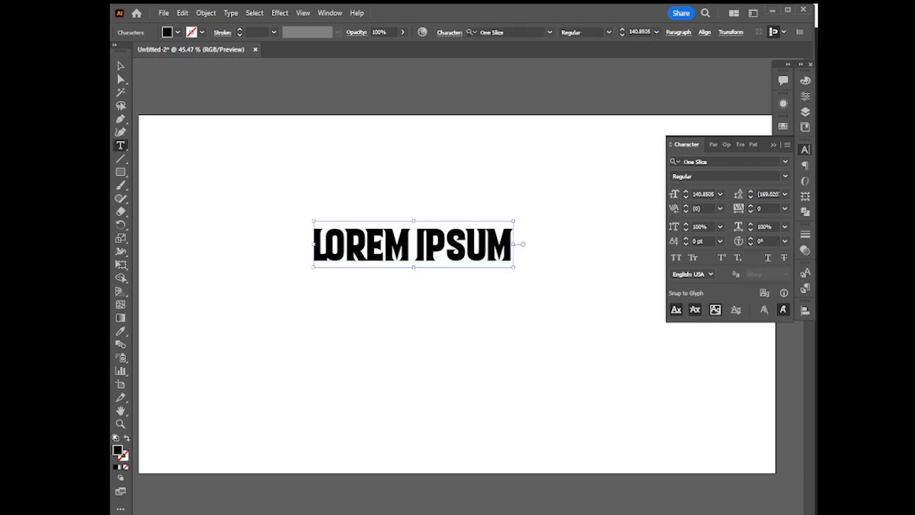
triple_click(510, 244)
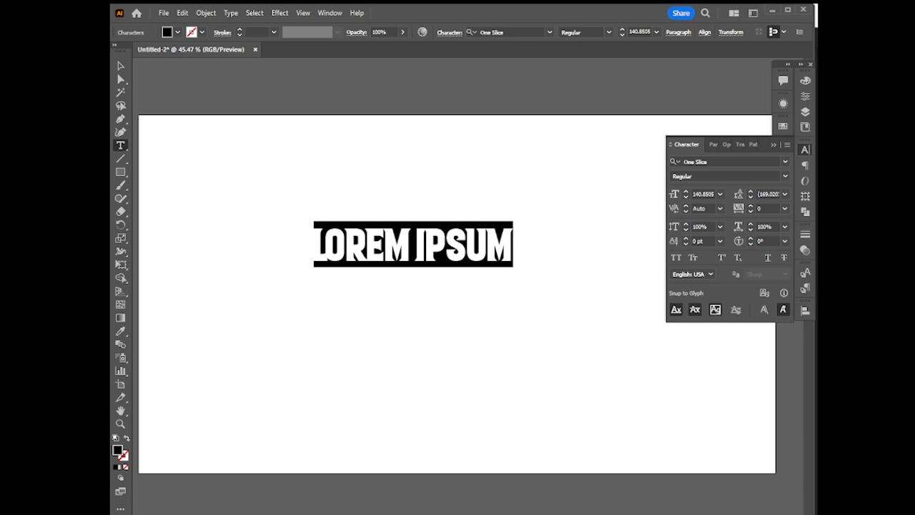
text(TOWKY)
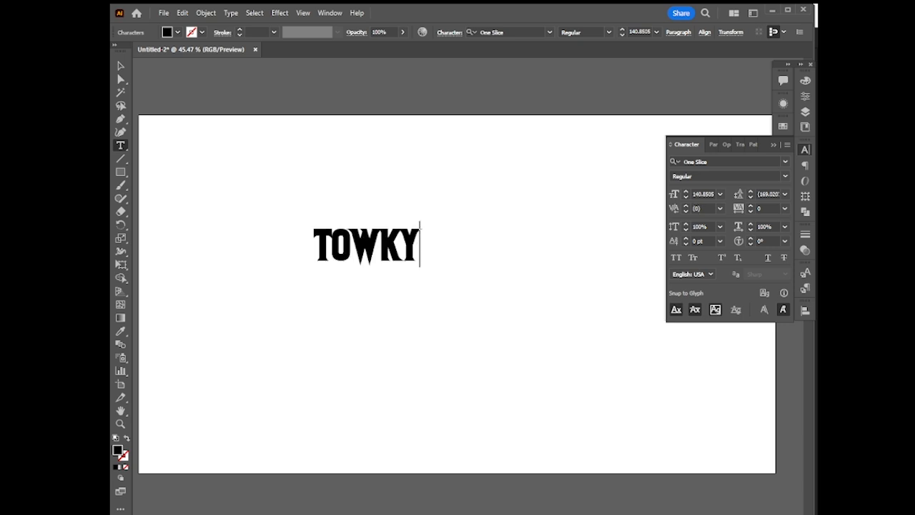
key(Escape)
drag(419, 248, 466, 255)
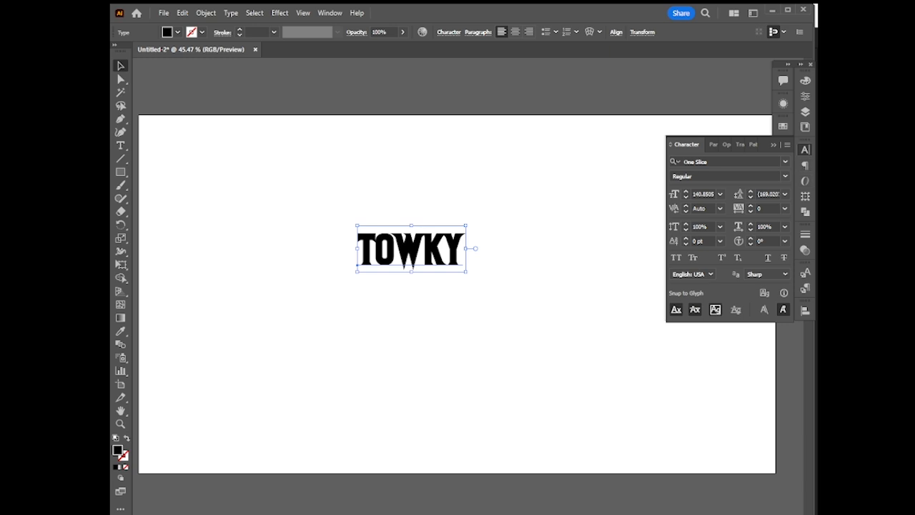
click(805, 149)
key(ctrl+shift+a)
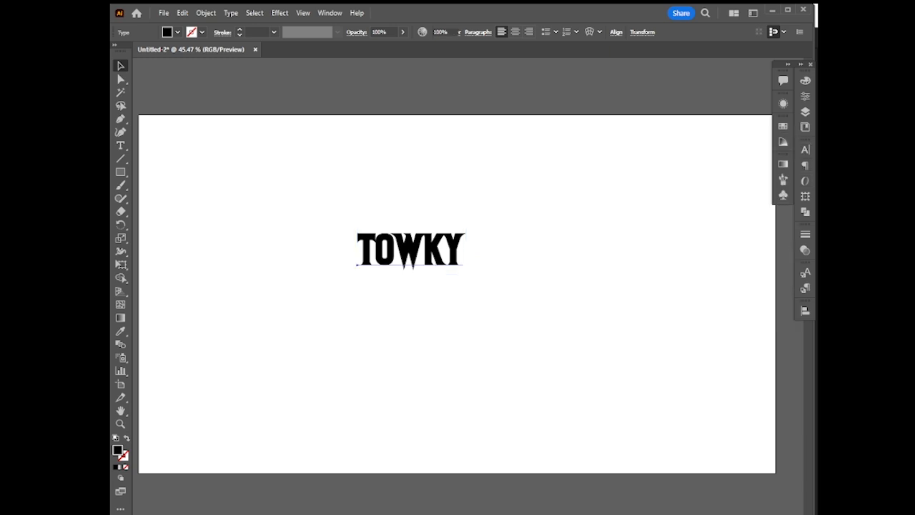
Scale the TOWKY text up proportionally around its center to about three times its size
click(411, 251)
drag(466, 272, 602, 362)
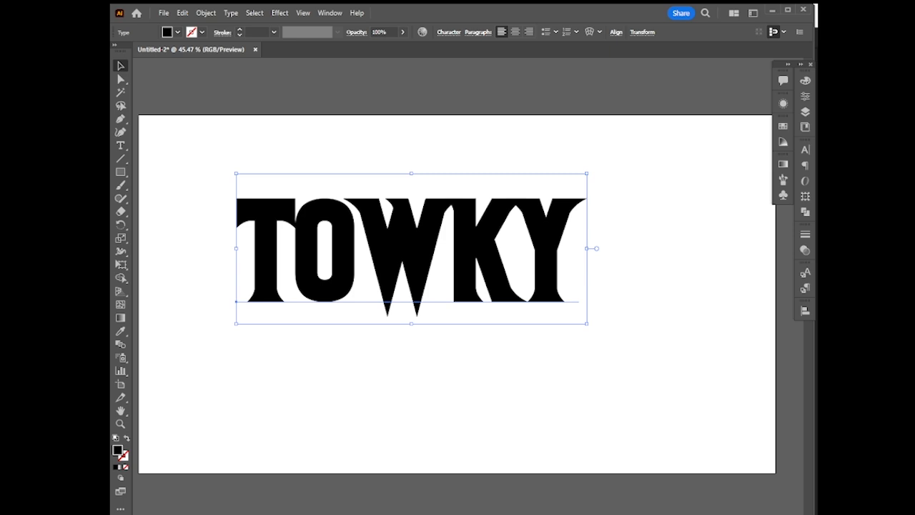
click(429, 379)
Expand the TOWKY text's object and fill, and try moving the resulting group around the artboard
click(412, 257)
click(206, 13)
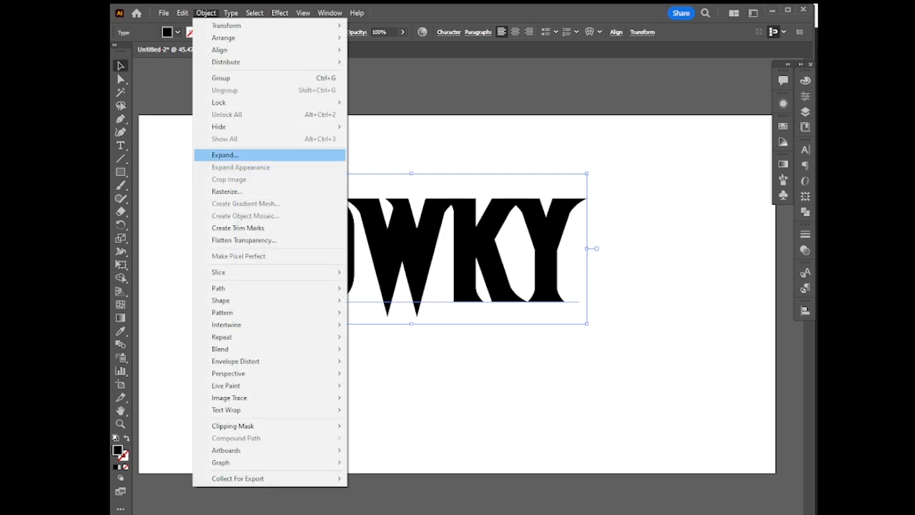
click(224, 155)
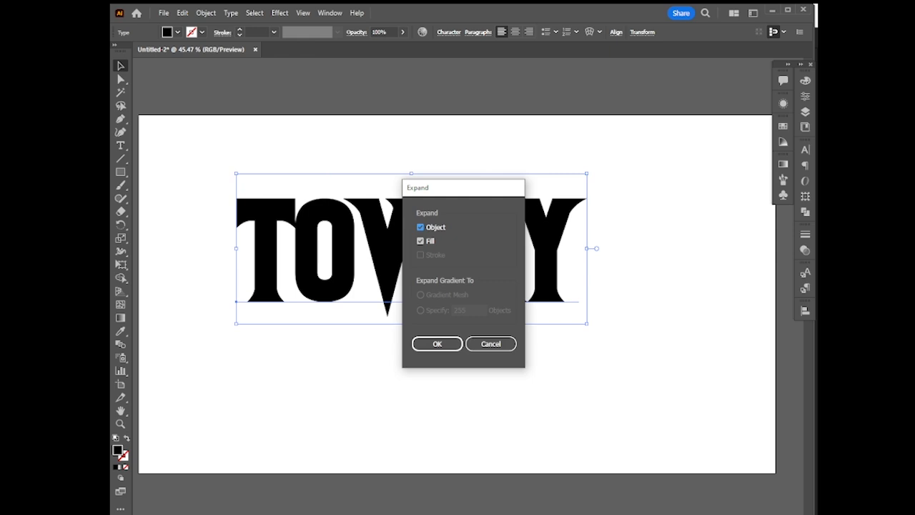
key(Return)
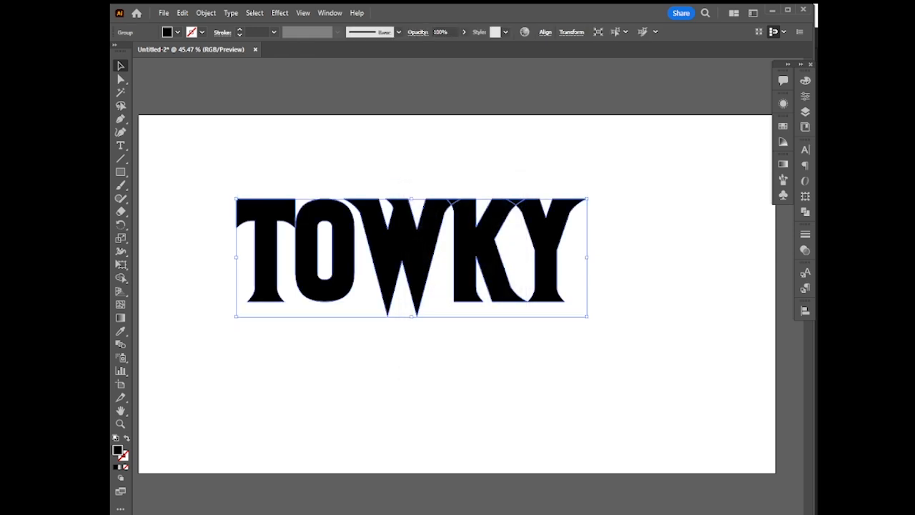
drag(560, 236, 594, 251)
drag(485, 259, 461, 236)
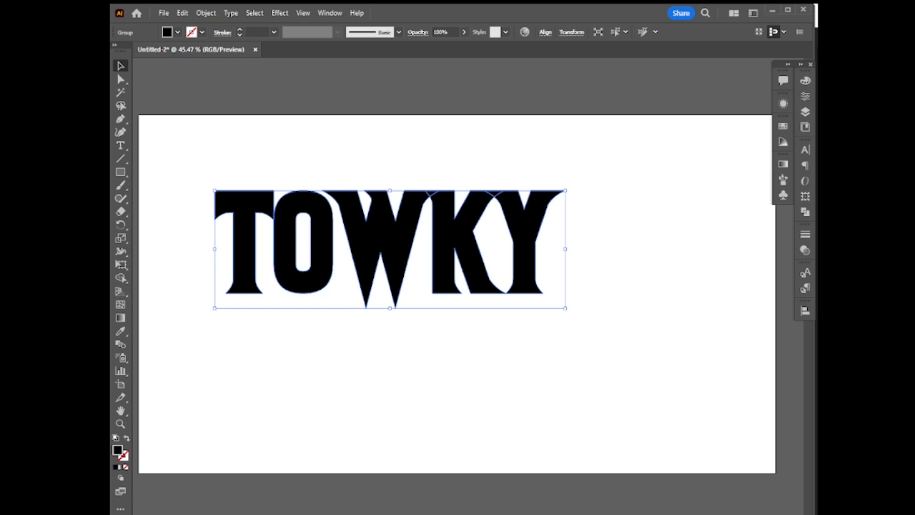
Undo the group moves and the Expand so TOWKY is live text again
key(ctrl+z)
key(ctrl+z)
key(ctrl+z)
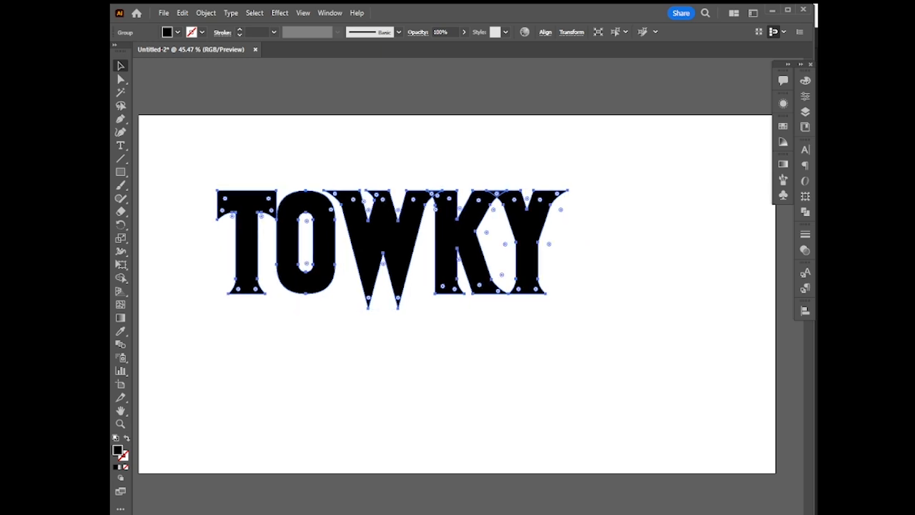
key(ctrl+z)
key(ctrl+z)
key(ctrl+z)
key(ctrl+z)
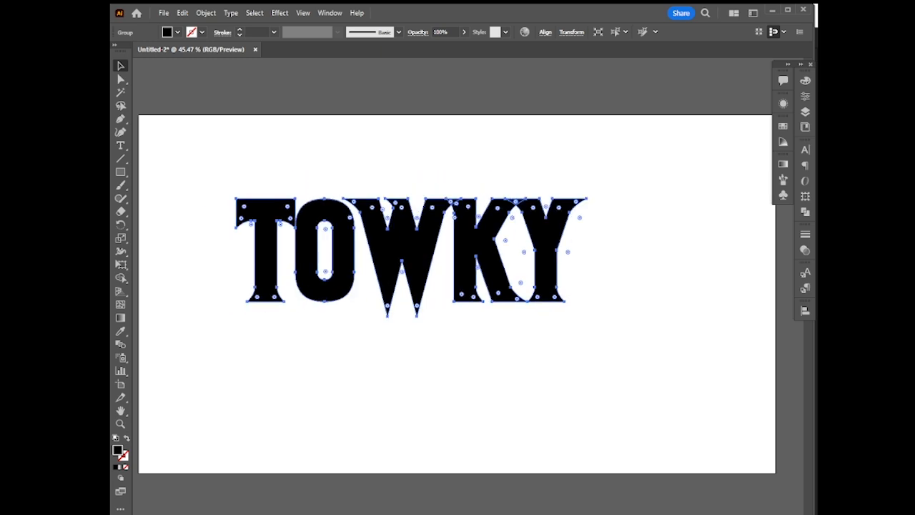
click(415, 372)
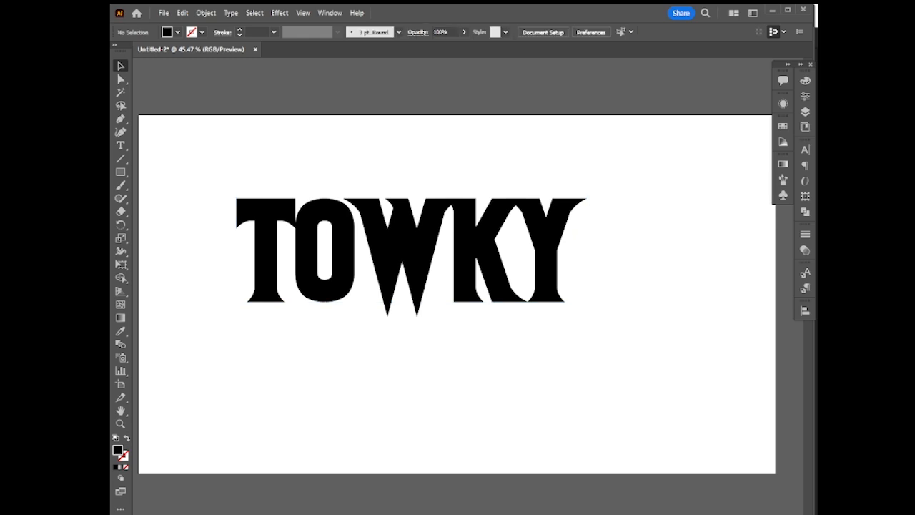
Convert the TOWKY text to outlines and move the outlined group slightly up and to the right
click(411, 250)
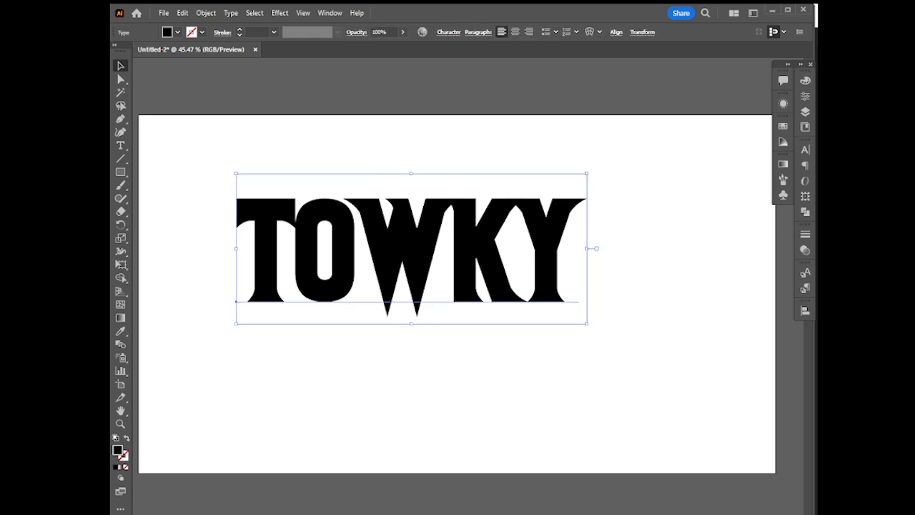
right_click(455, 234)
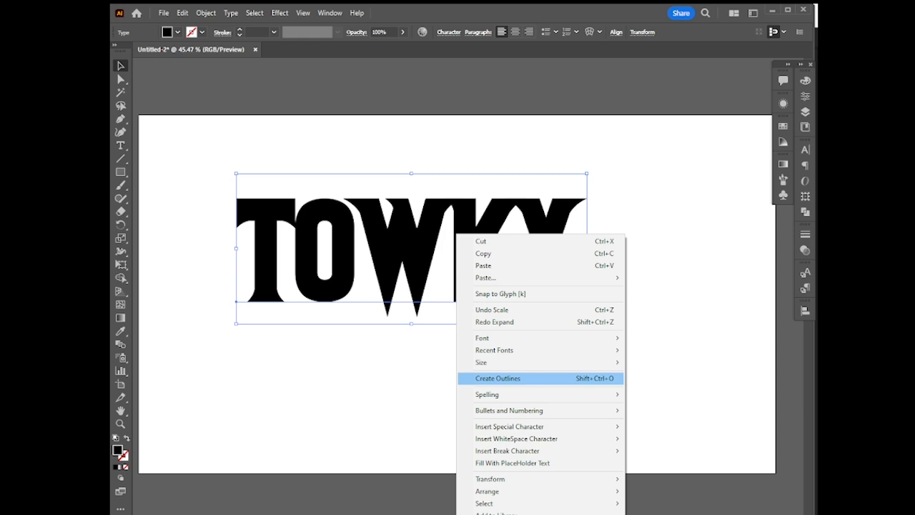
click(498, 378)
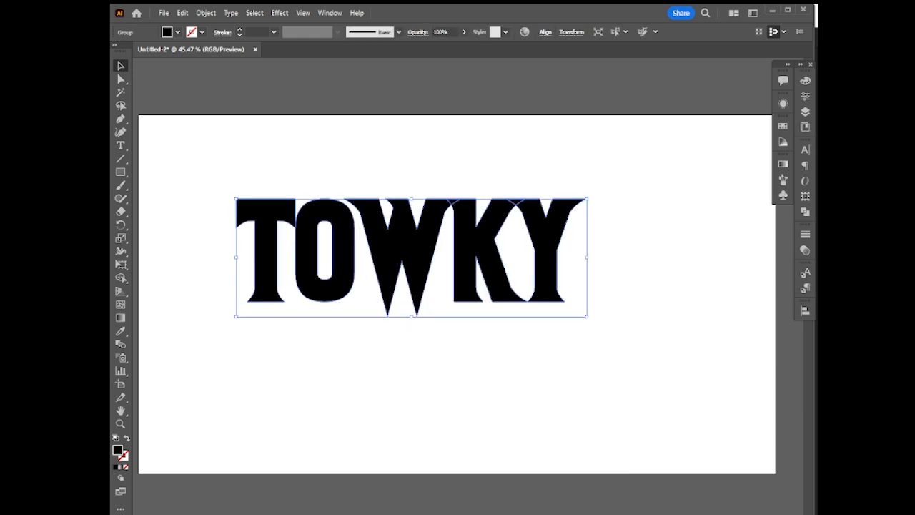
key(ctrl+shift+a)
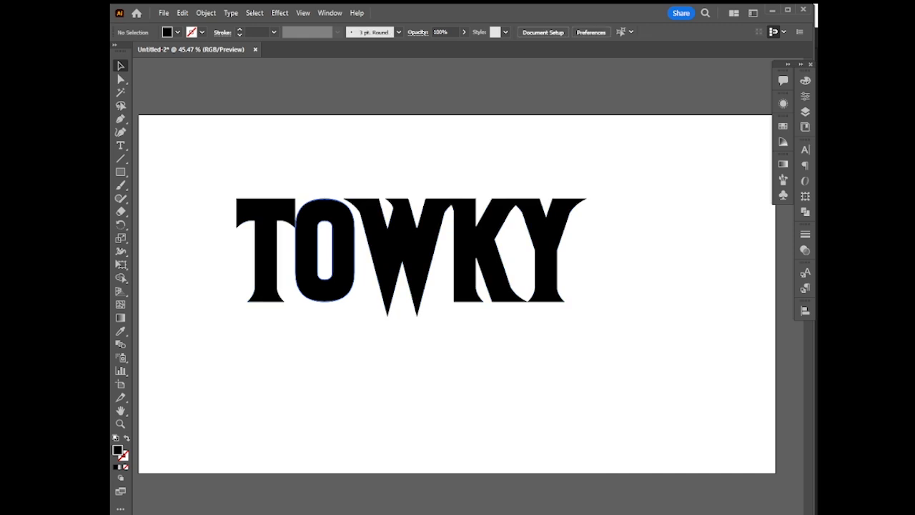
mouse_move(372, 247)
mouse_down()
mouse_move(397, 233)
mouse_move(382, 245)
mouse_up()
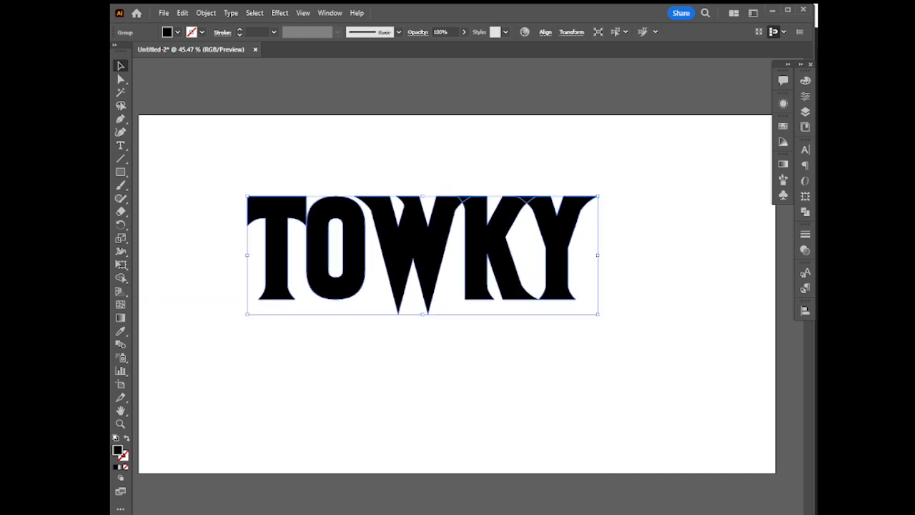
key(ctrl+shift+a)
mouse_move(573, 249)
mouse_down()
mouse_move(579, 267)
mouse_move(570, 244)
mouse_up()
key(ctrl+shift+a)
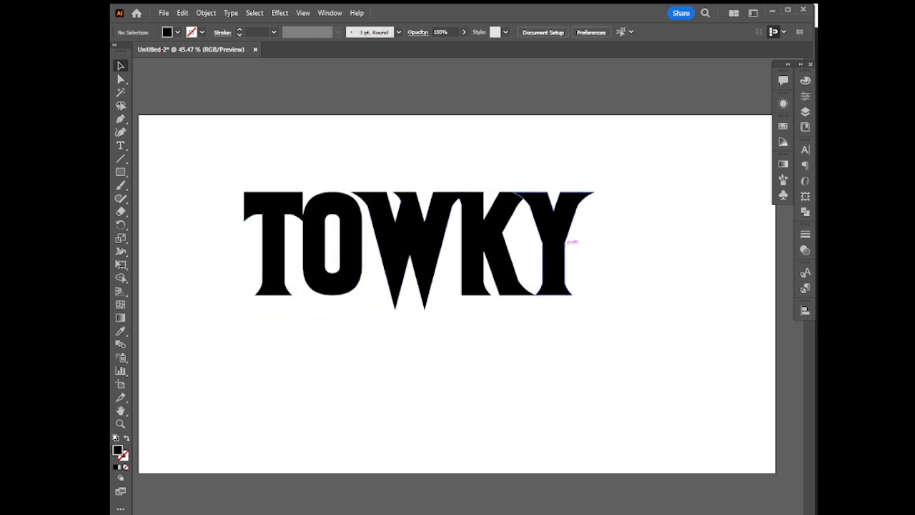
Ungroup the outlined TOWKY lettering into separate letters and deselect them
click(566, 241)
right_click(549, 240)
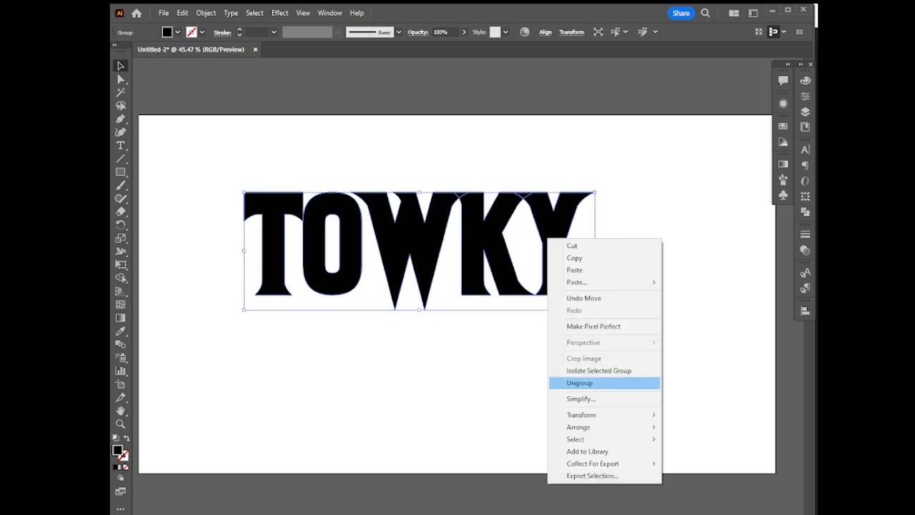
click(579, 382)
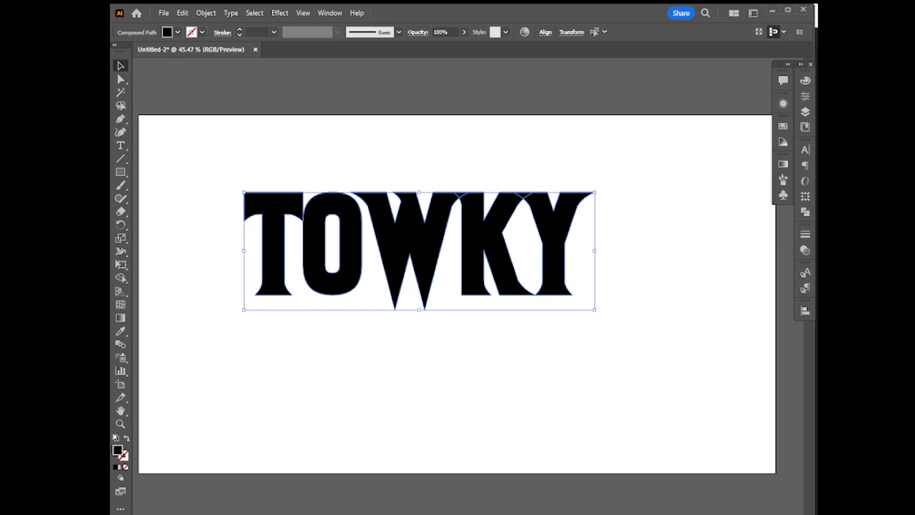
key(ctrl+shift+a)
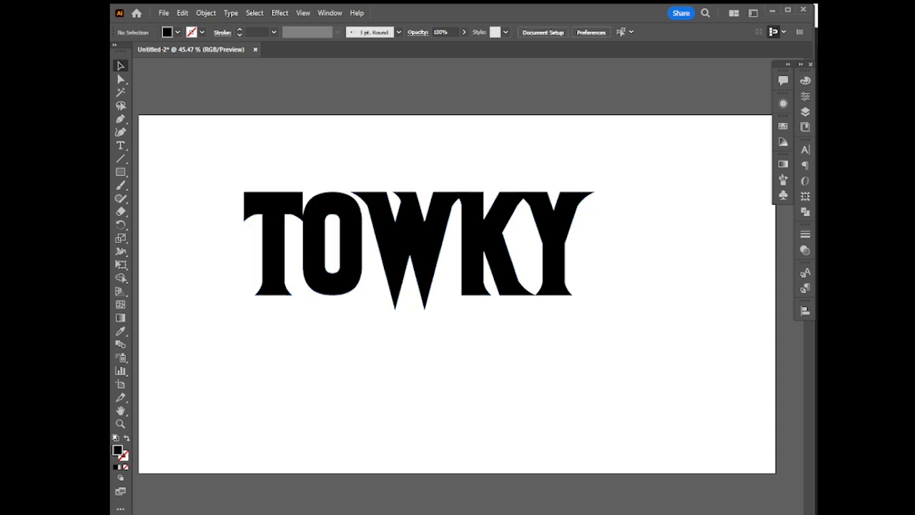
Try moving the Y, K and W independently away from their places in the word
drag(578, 238, 619, 209)
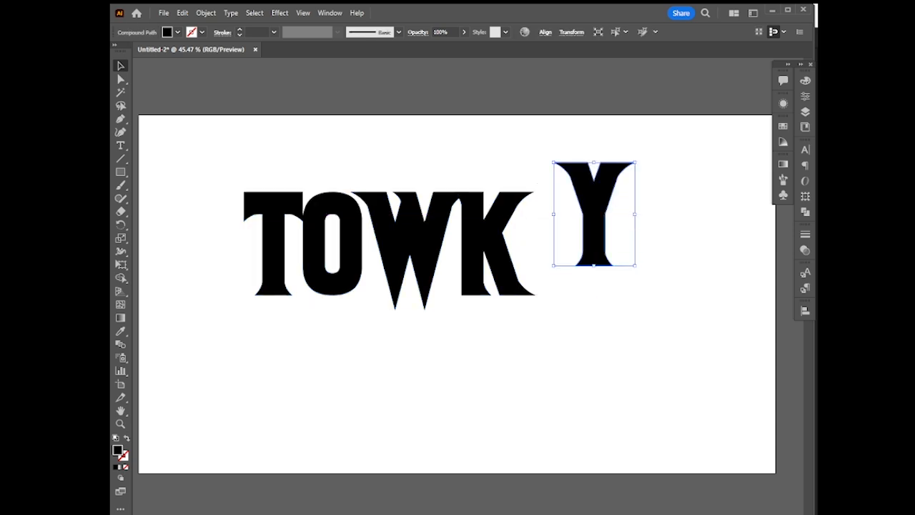
drag(519, 240, 544, 240)
drag(442, 234, 452, 250)
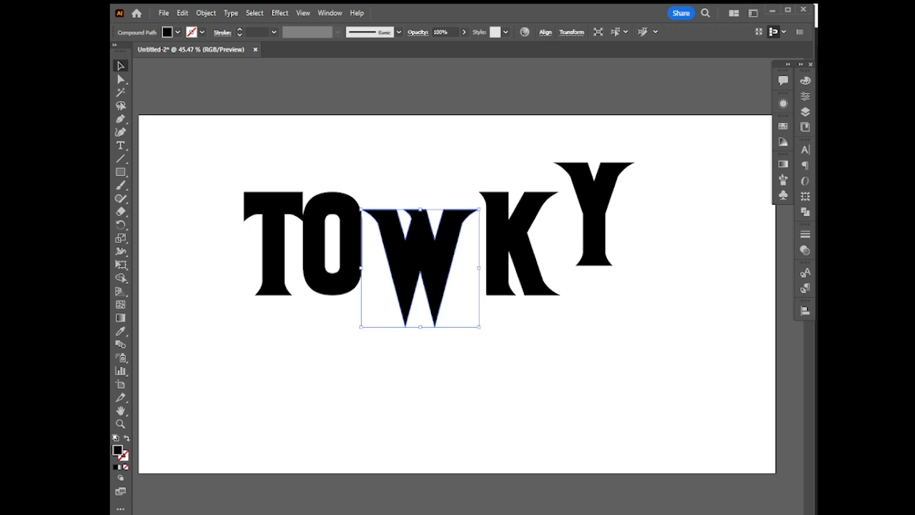
Undo the separate moves of the W, K and Y letters
key(ctrl+z)
key(ctrl+z)
key(ctrl+z)
key(ctrl+z)
key(ctrl+z)
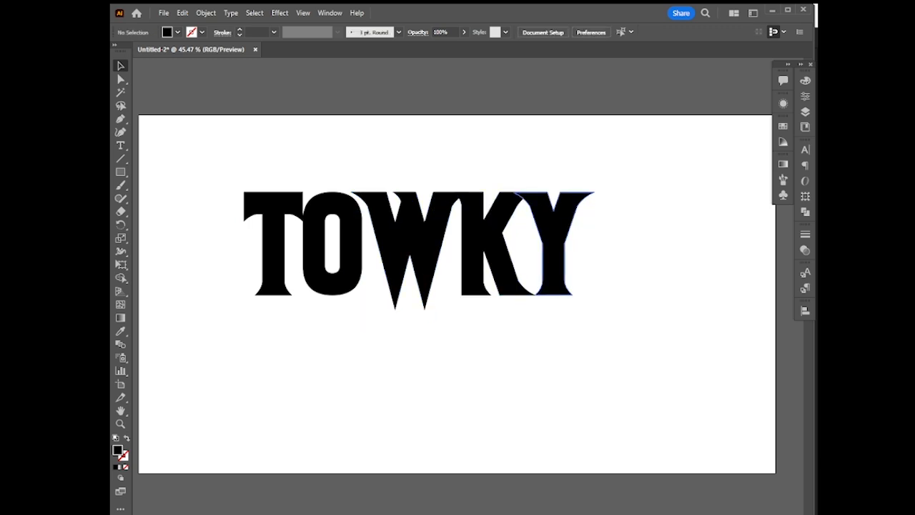
Spread the letters O, W, K and Y to the right along the same line to separate them
drag(570, 262, 594, 264)
shift+click(514, 265)
drag(515, 265, 605, 245)
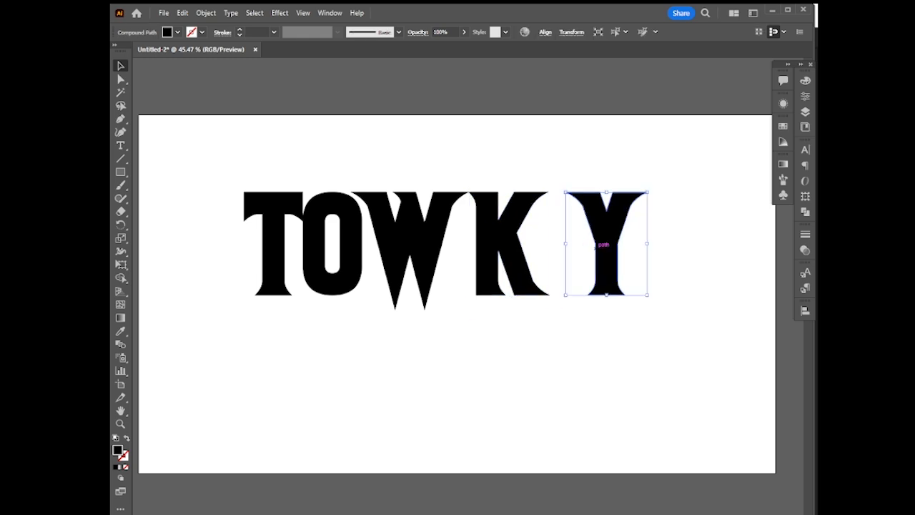
mouse_move(518, 250)
mouse_down()
mouse_move(542, 250)
mouse_move(527, 250)
mouse_up()
drag(673, 333, 349, 246)
key(ctrl+shift+a)
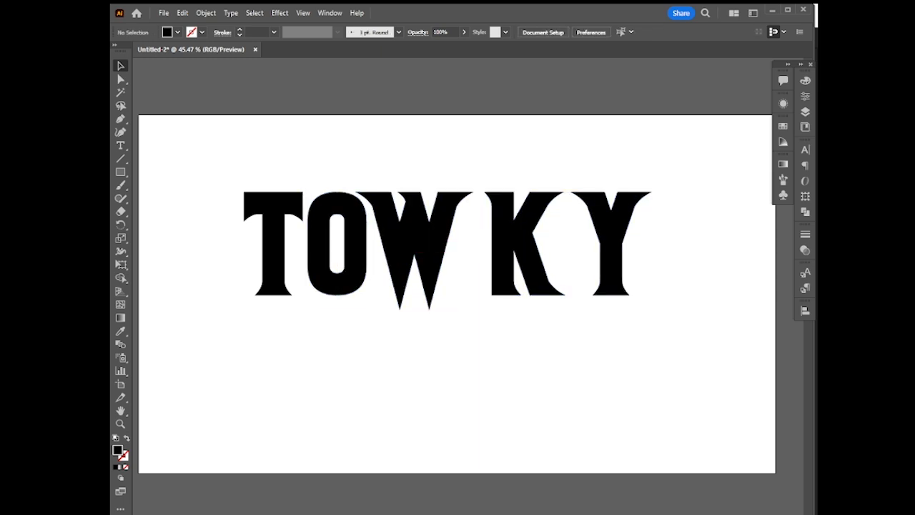
Shift the K and Y back left to tighten their spacing with the W
mouse_move(536, 247)
mouse_down()
mouse_move(525, 247)
mouse_move(540, 251)
mouse_up()
drag(628, 250, 596, 245)
shift+click(516, 271)
key(ctrl+shift+a)
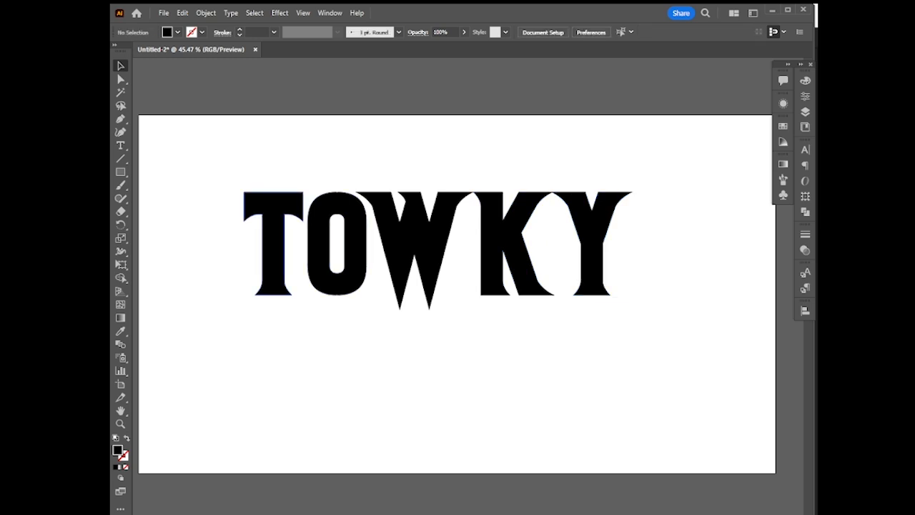
Nudge the T slightly right toward the O to even out the letter spacing
drag(291, 247, 292, 247)
key(ctrl+shift+a)
click(262, 259)
key(Right)
key(Right)
key(Right)
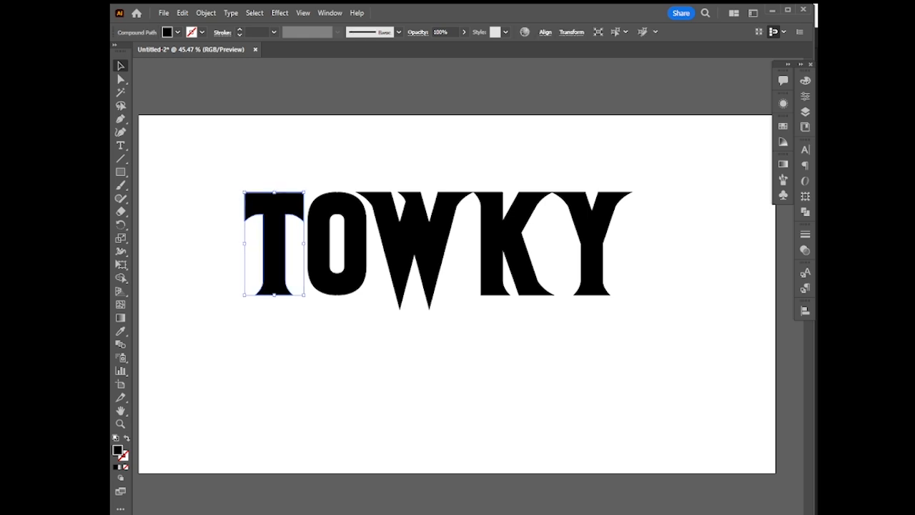
key(ctrl+shift+a)
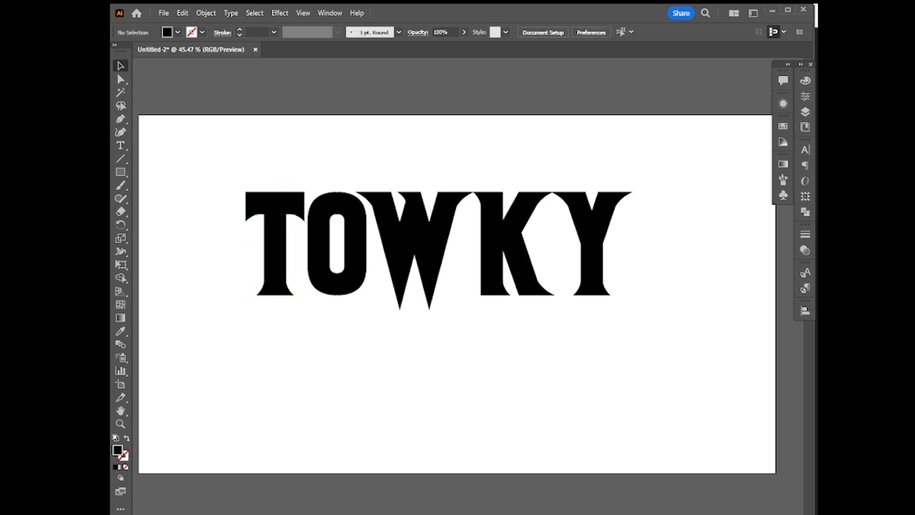
Select all the TOWKY letters and combine them with the Pathfinder Unite operation
drag(225, 153, 658, 322)
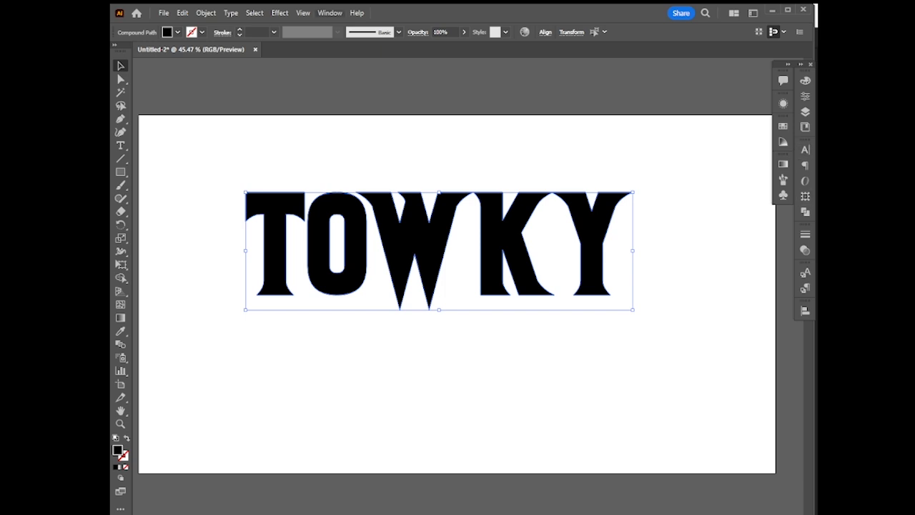
click(329, 13)
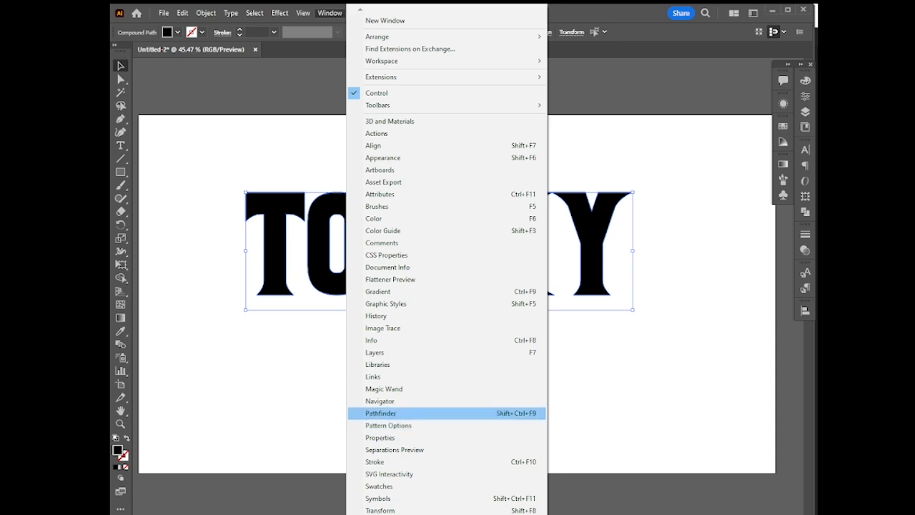
click(381, 413)
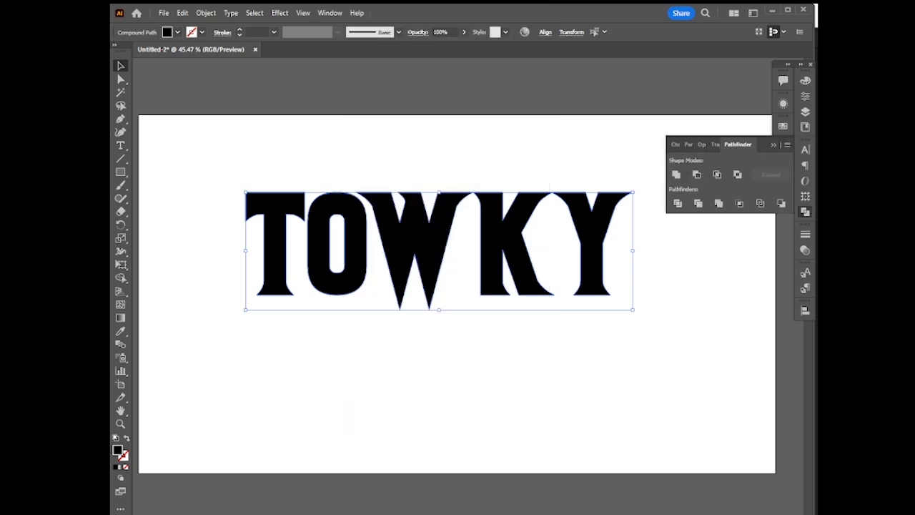
click(805, 212)
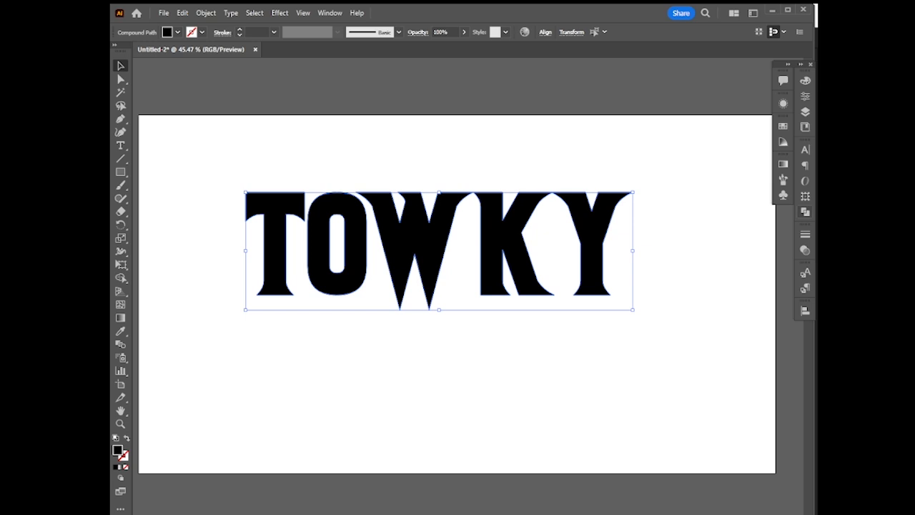
click(806, 212)
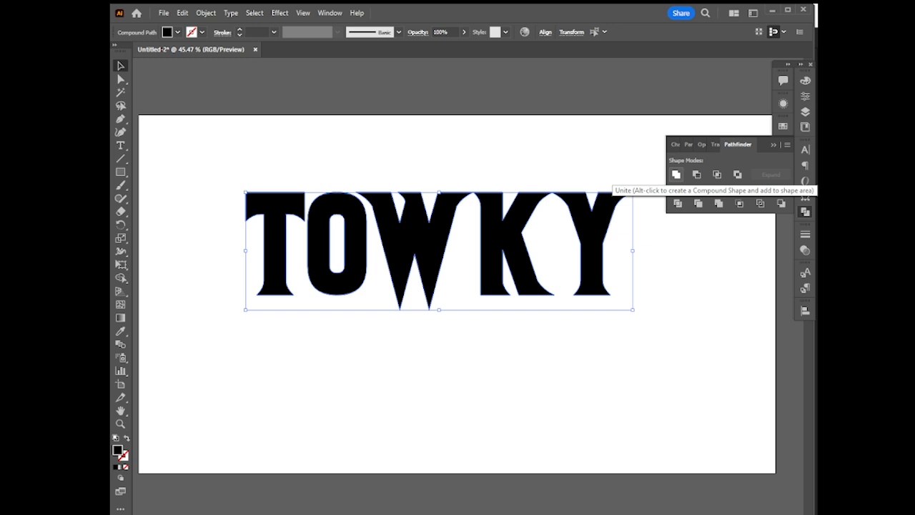
click(677, 174)
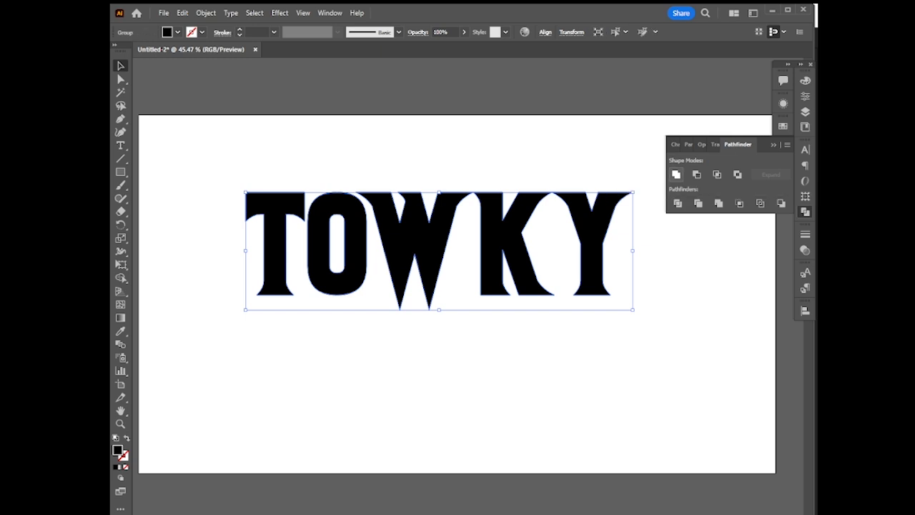
click(805, 212)
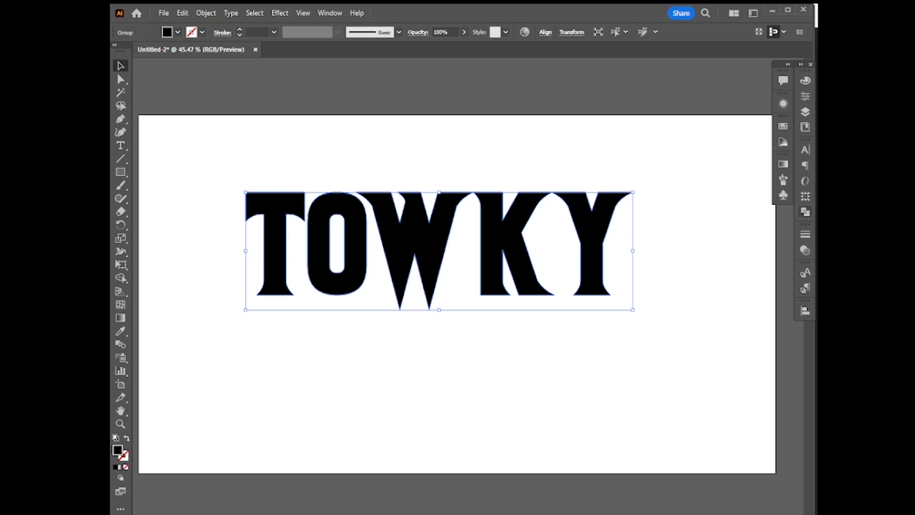
Move the united TOWKY lettering slightly left and down on the artboard
click(643, 352)
mouse_move(586, 262)
mouse_down()
mouse_move(638, 264)
mouse_move(580, 265)
mouse_up()
drag(608, 270, 603, 274)
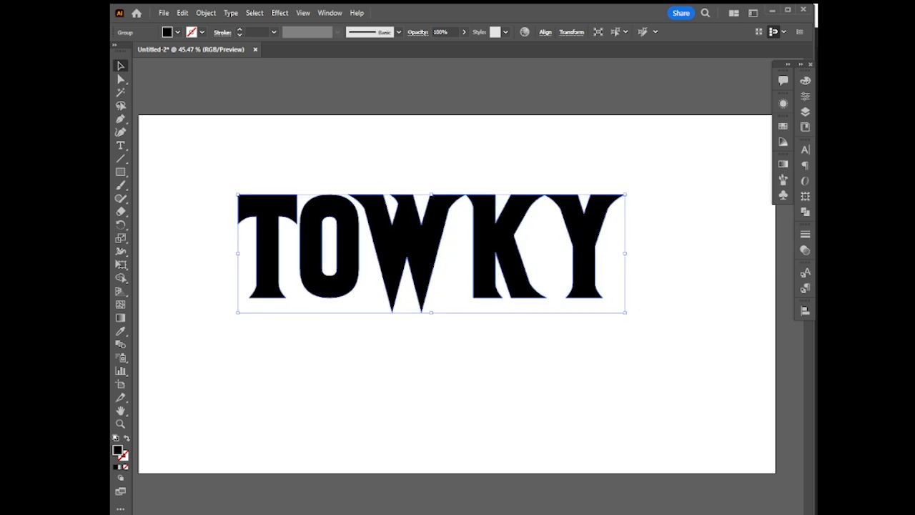
click(543, 358)
Change the TOWKY lettering's fill to a muted blue with RGB values 105, 119, 162
click(486, 214)
click(805, 80)
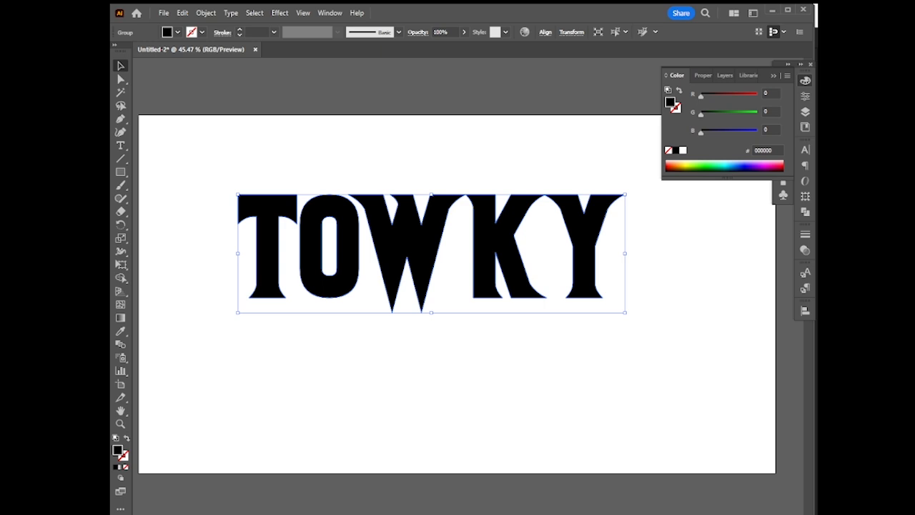
click(718, 113)
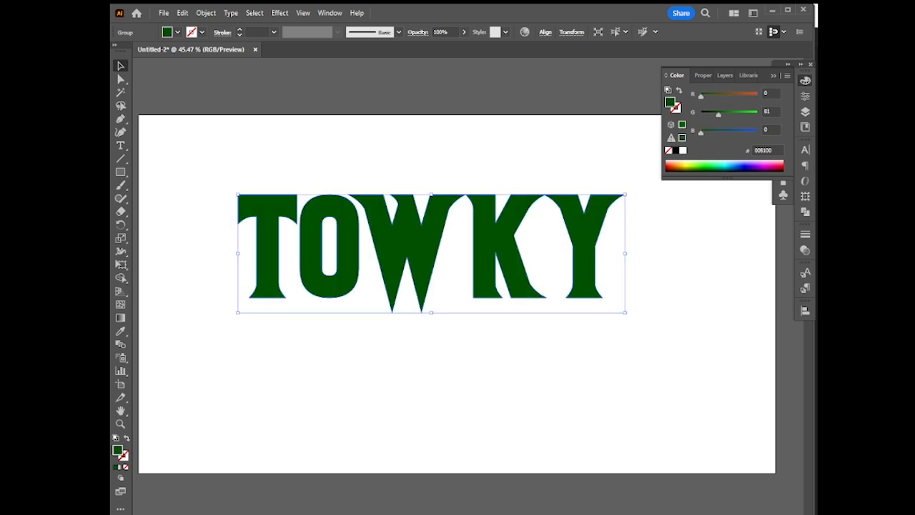
click(730, 130)
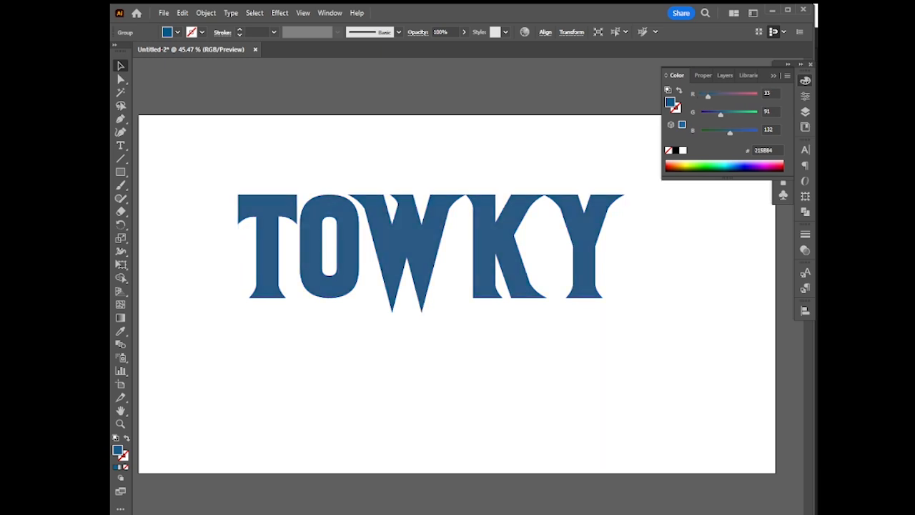
click(711, 93)
drag(711, 94, 724, 94)
click(736, 130)
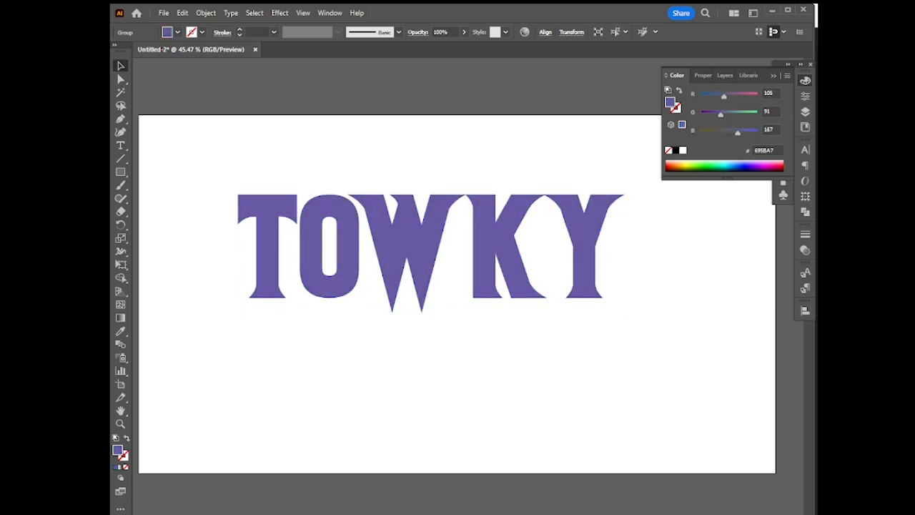
click(727, 113)
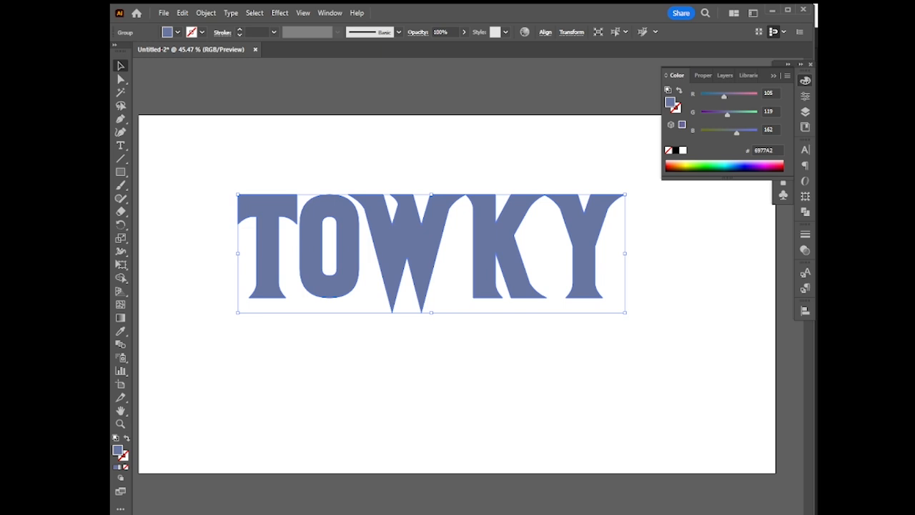
key(ctrl+shift+a)
key(F6)
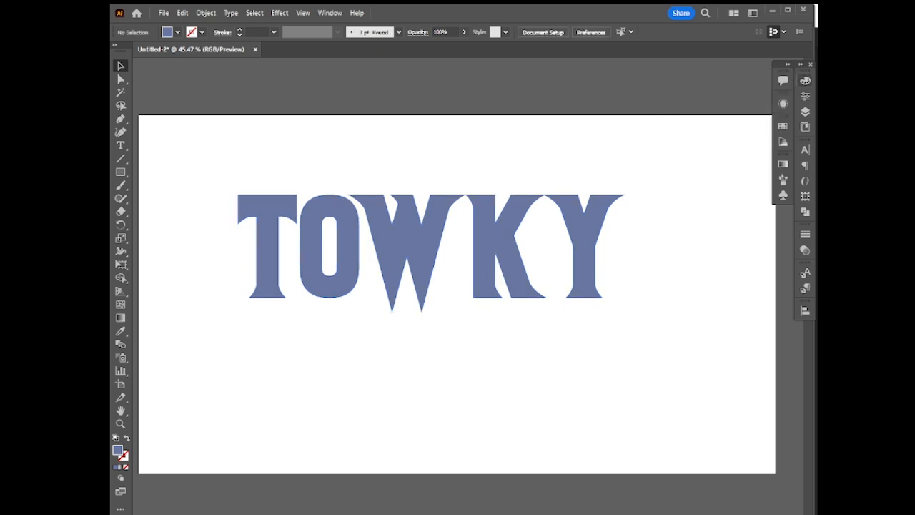
Fill the whole TOWKY lettering with the medium green swatch (R=0 G=146 B=69)
click(783, 126)
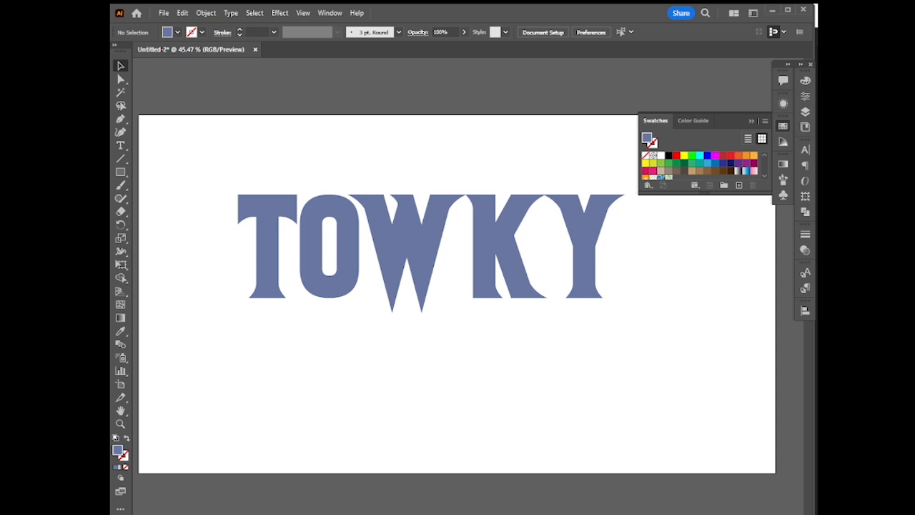
drag(705, 192, 705, 246)
click(707, 187)
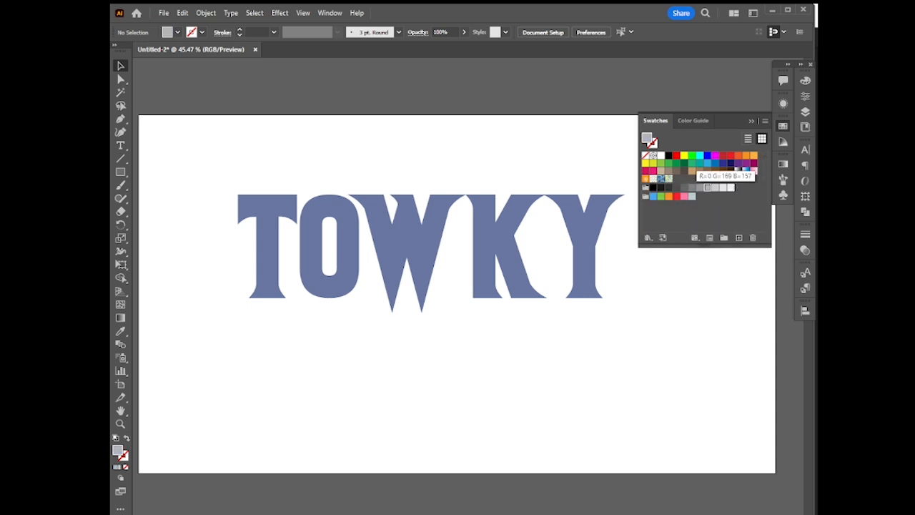
click(677, 163)
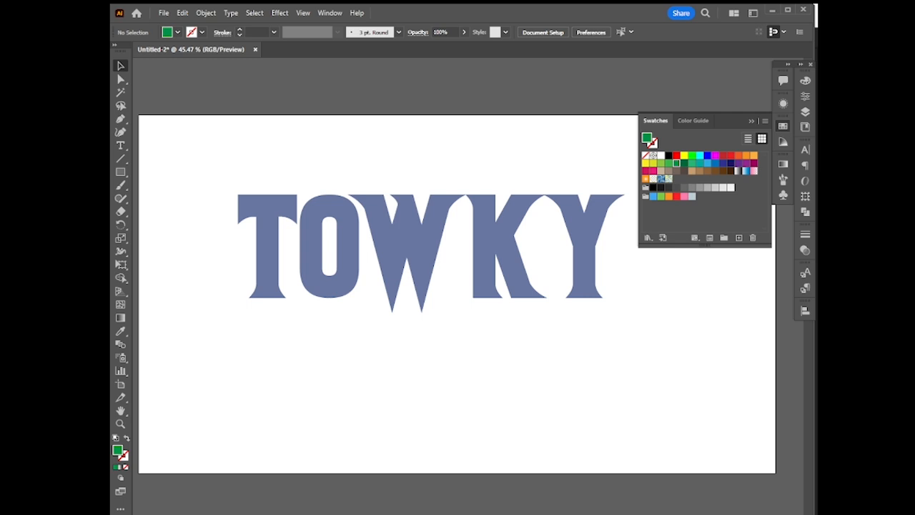
key(ctrl+a)
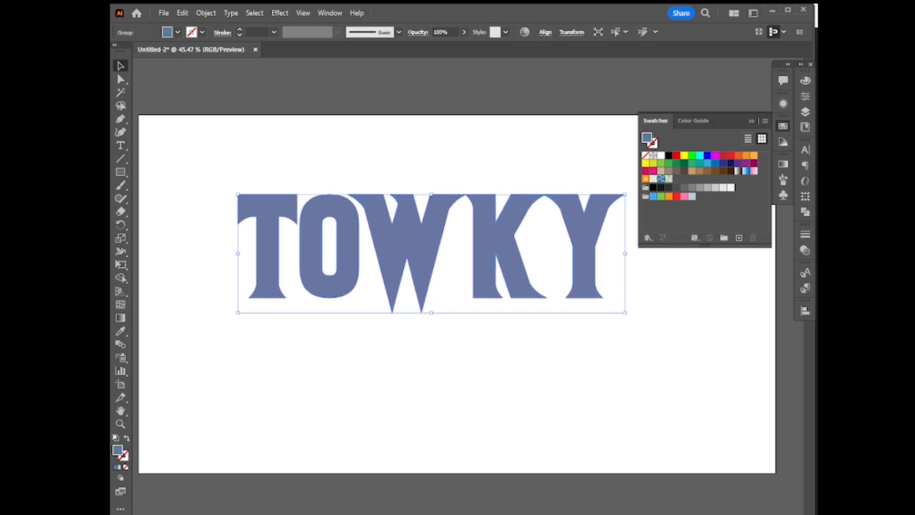
click(677, 163)
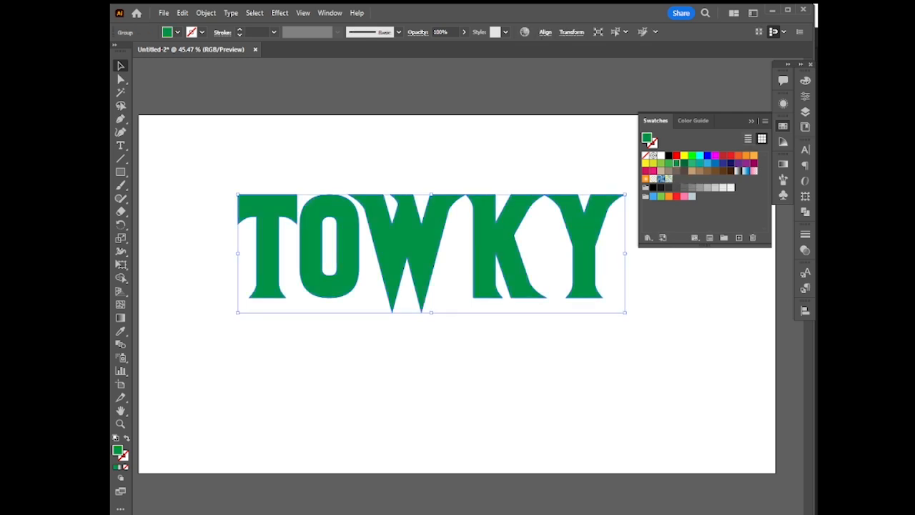
click(783, 126)
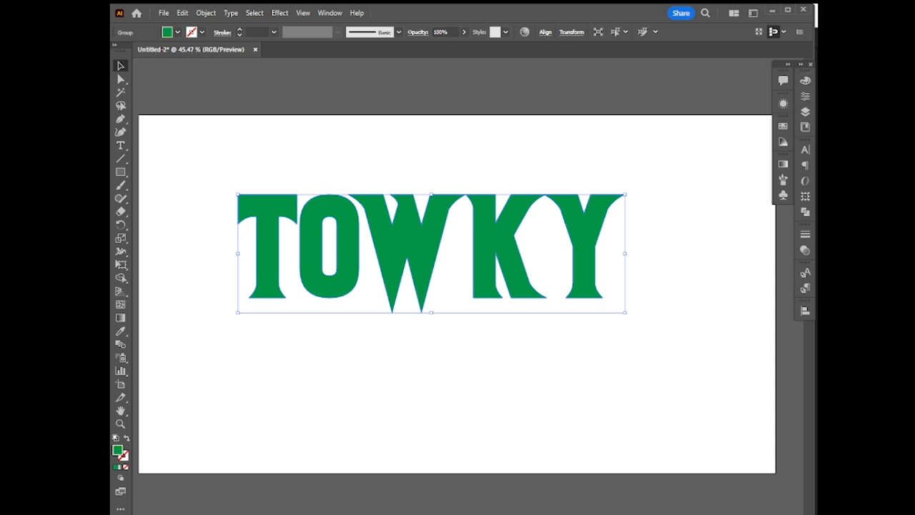
Darken the lettering's green fill to RGB 13, 117, 74 (0D754A)
click(805, 80)
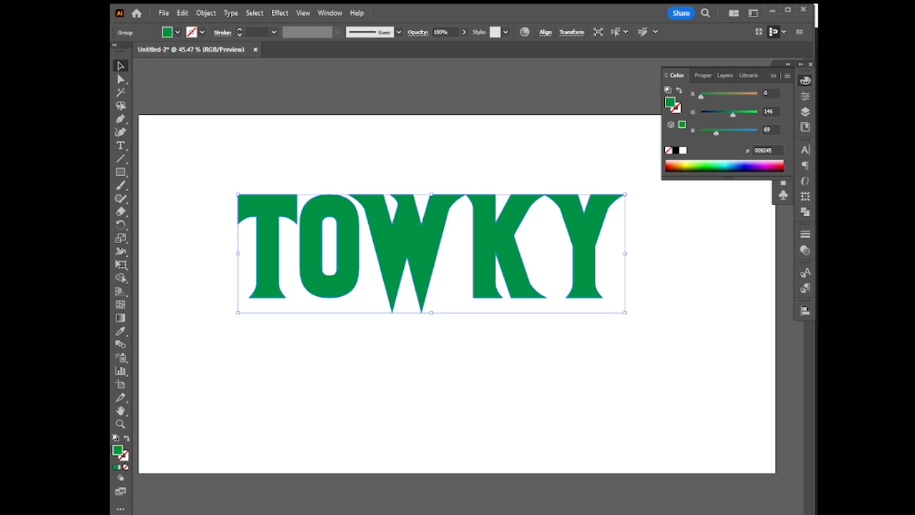
drag(732, 114, 712, 133)
drag(701, 97, 704, 97)
drag(711, 133, 717, 133)
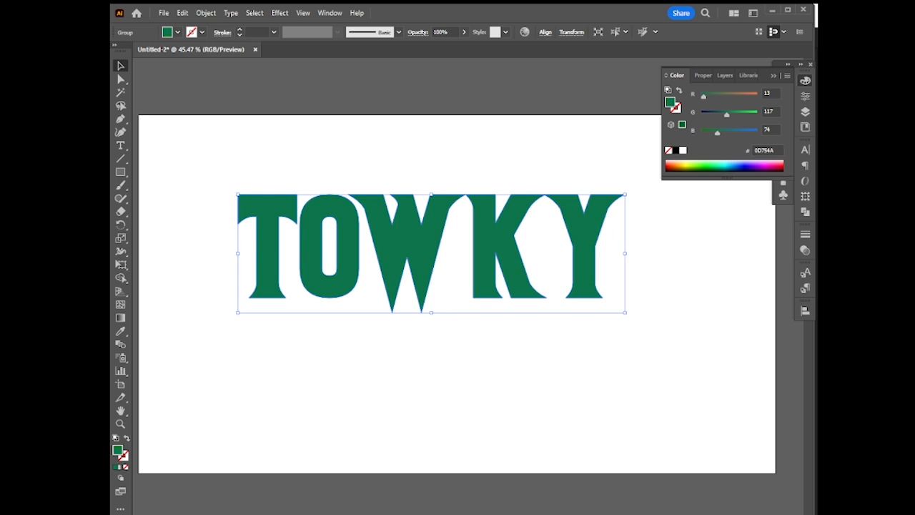
key(ctrl+shift+a)
Duplicate the TOWKY lettering in place and shrink the copy proportionally about its centre to roughly a quarter of its width
click(583, 275)
key(a)
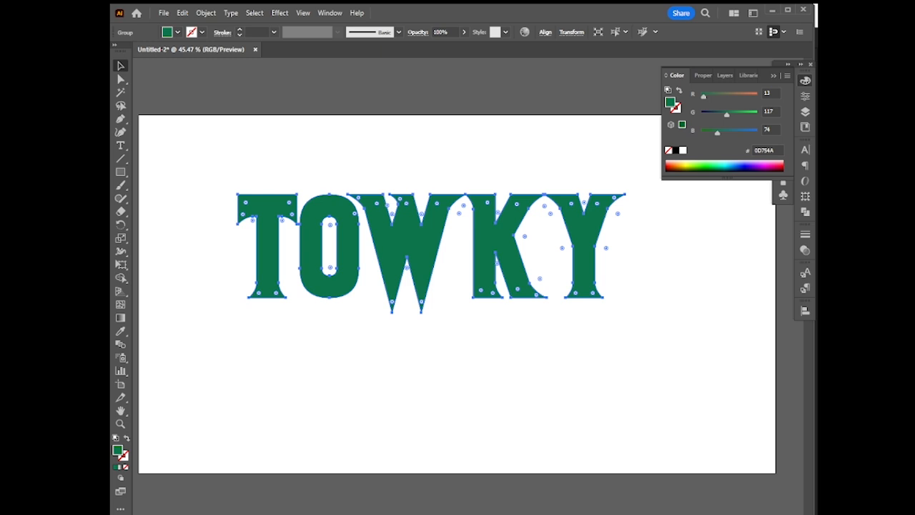
key(v)
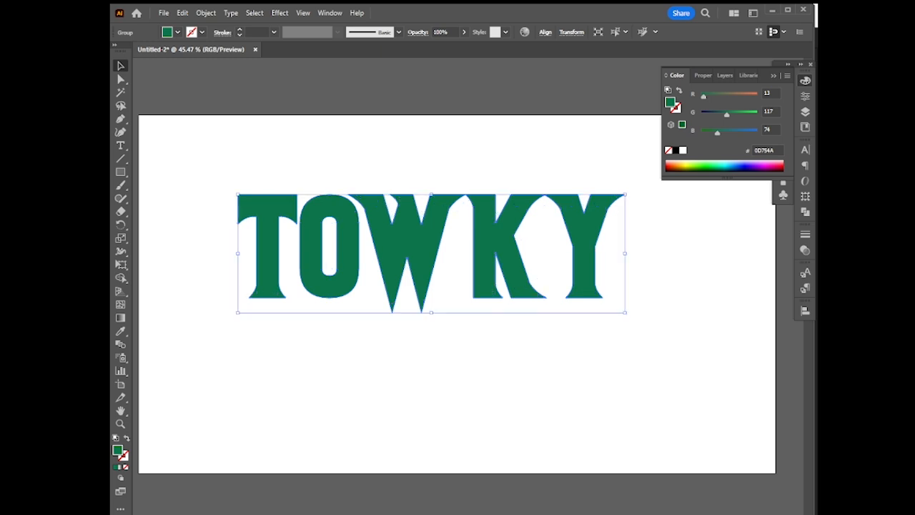
key(a)
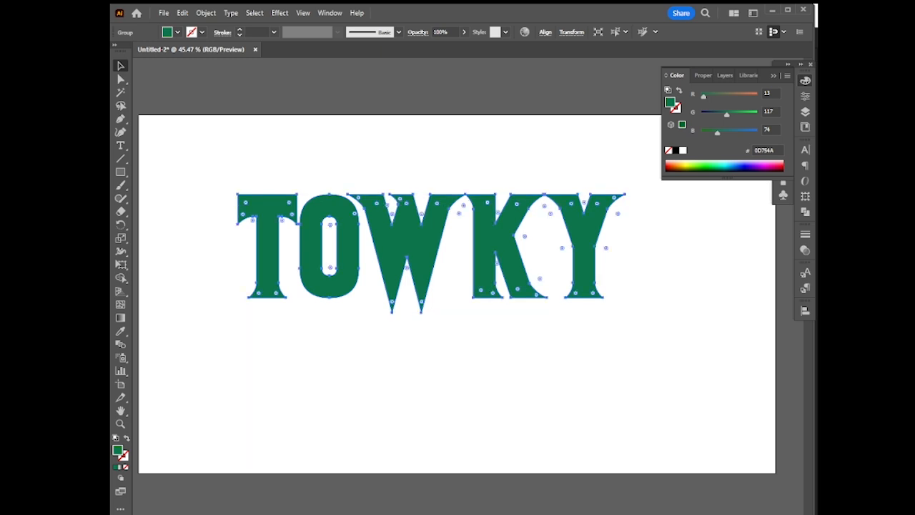
key(v)
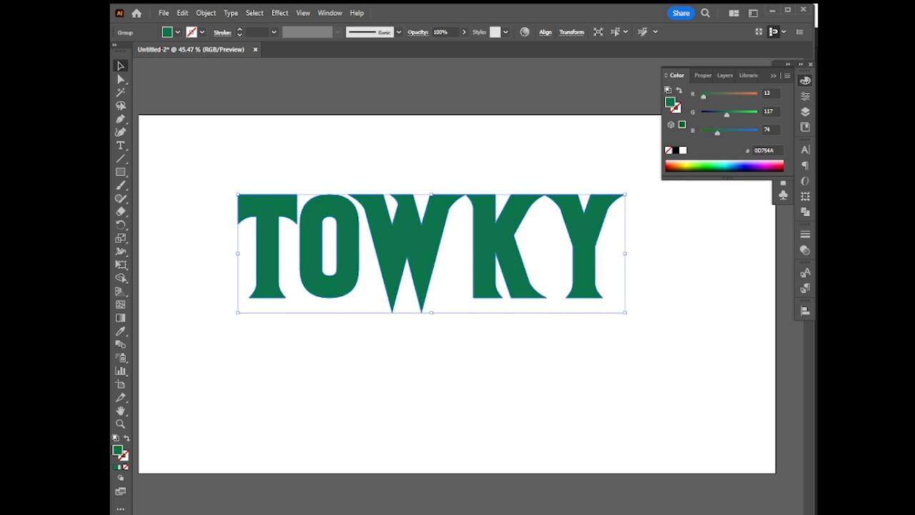
drag(626, 252, 484, 254)
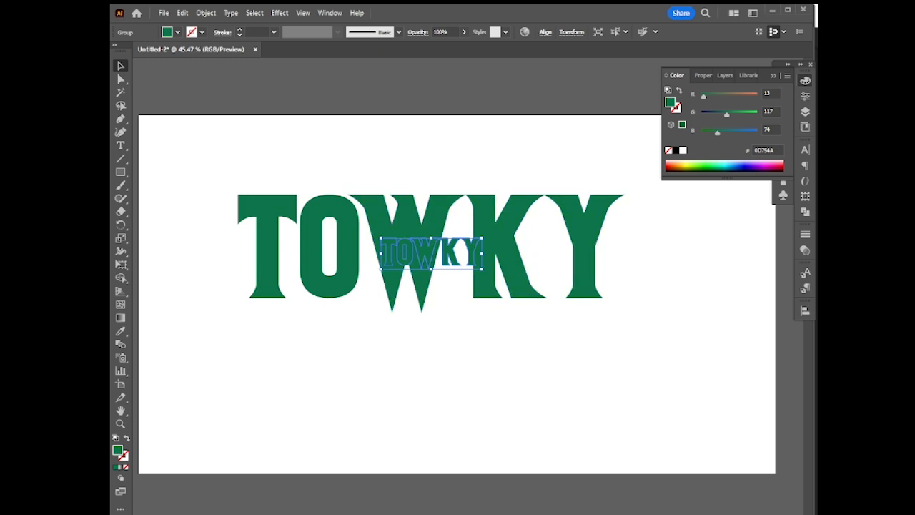
Darken the small TOWKY copy by setting its green value to 85 (0D554A), and shift it slightly upward
drag(727, 115, 719, 115)
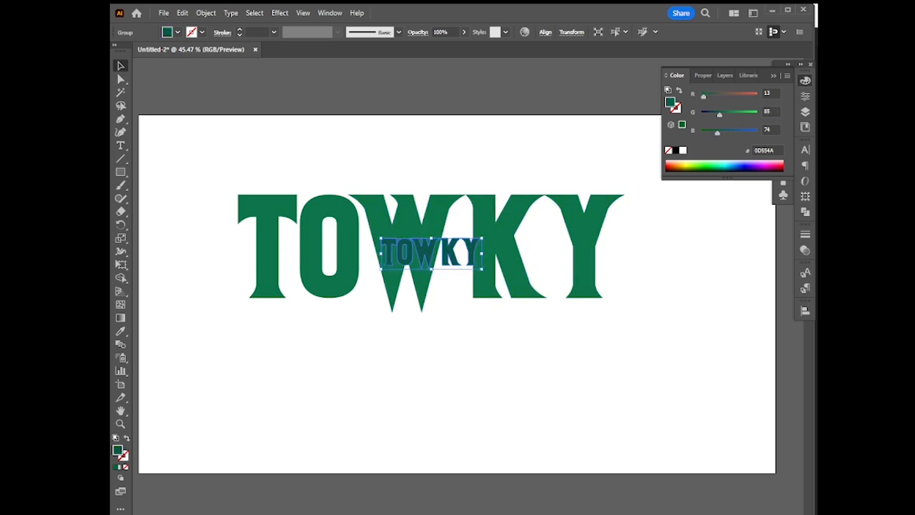
drag(474, 250, 474, 242)
click(615, 336)
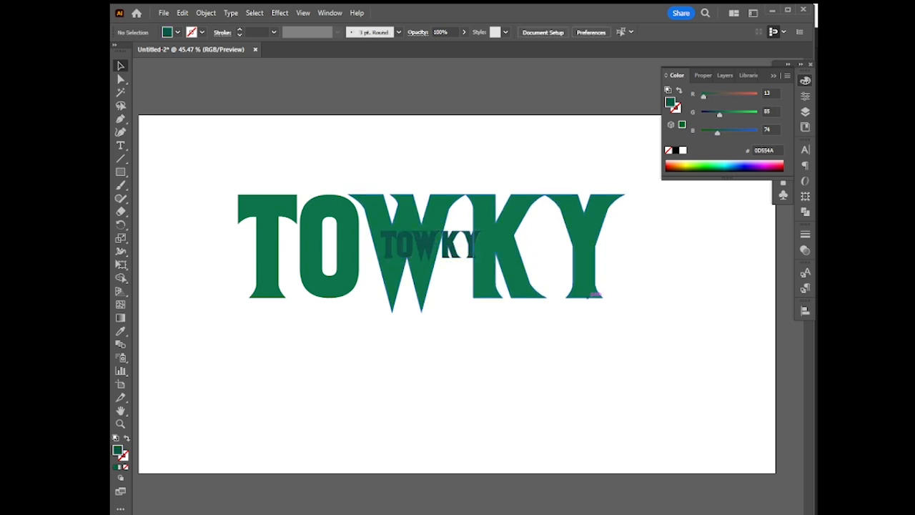
Send the small dark TOWKY copy to the back, behind the large lettering
click(585, 265)
key(ctrl+shift+b)
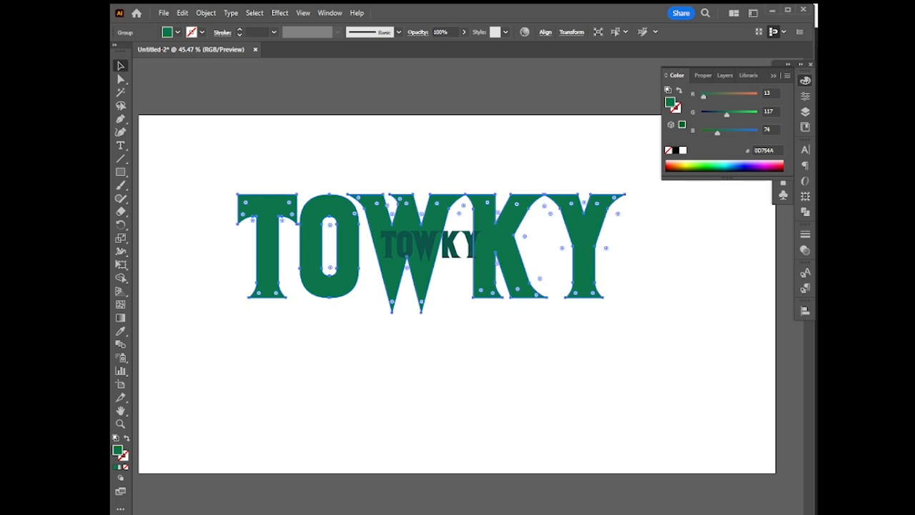
key(ctrl+shift+b)
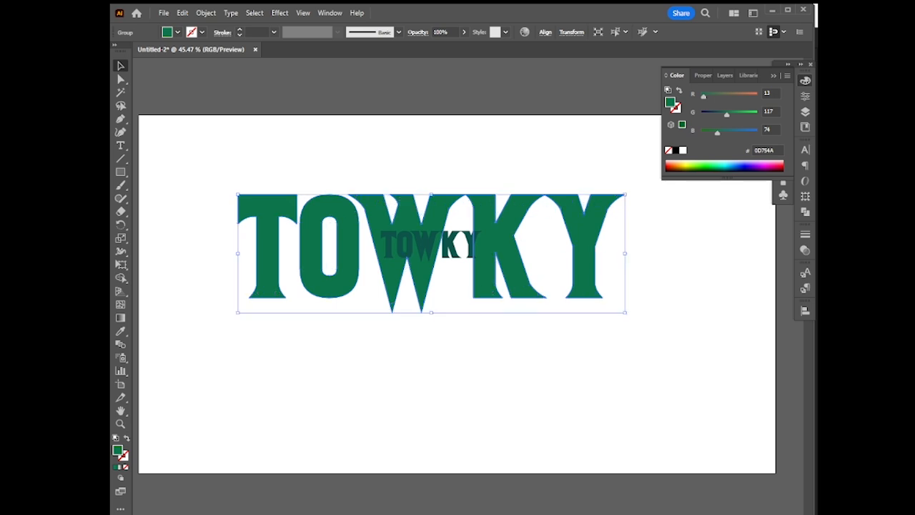
click(429, 246)
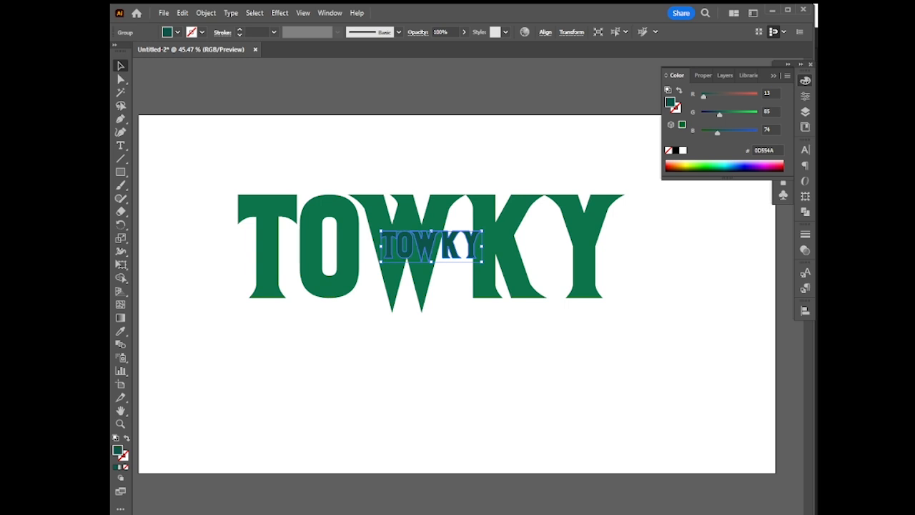
right_click(445, 248)
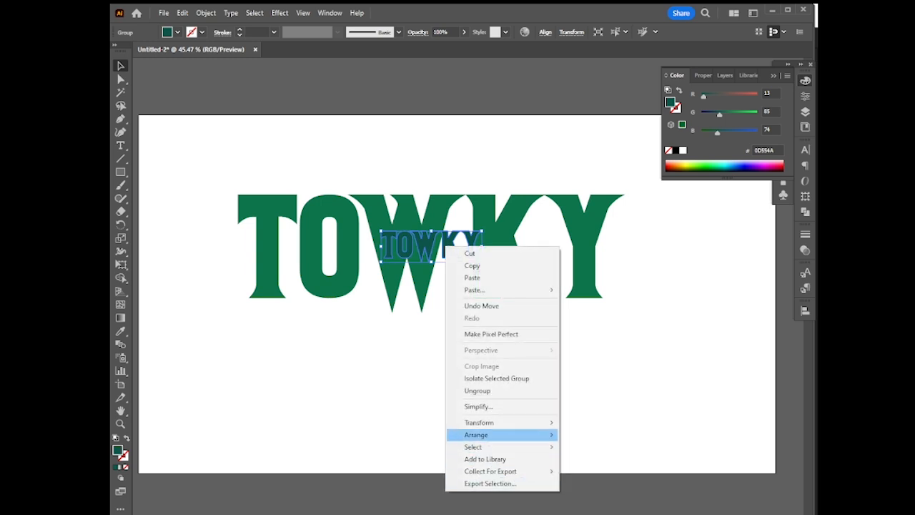
mouse_move(501, 435)
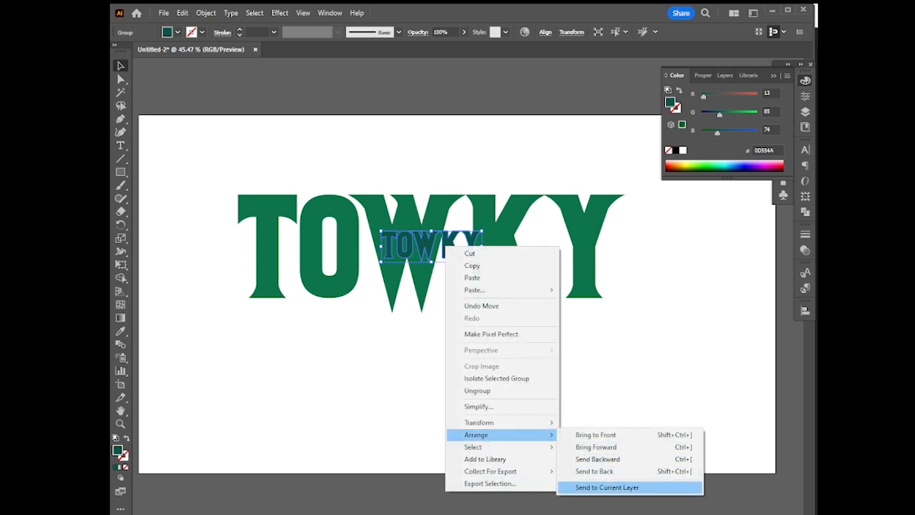
click(594, 471)
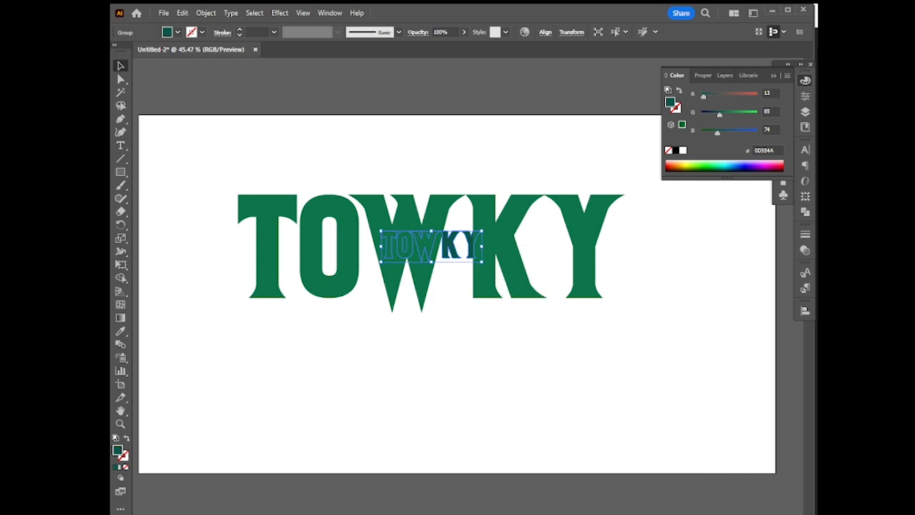
Blend the large TOWKY lettering with the small dark copy behind it
key(ctrl+shift+a)
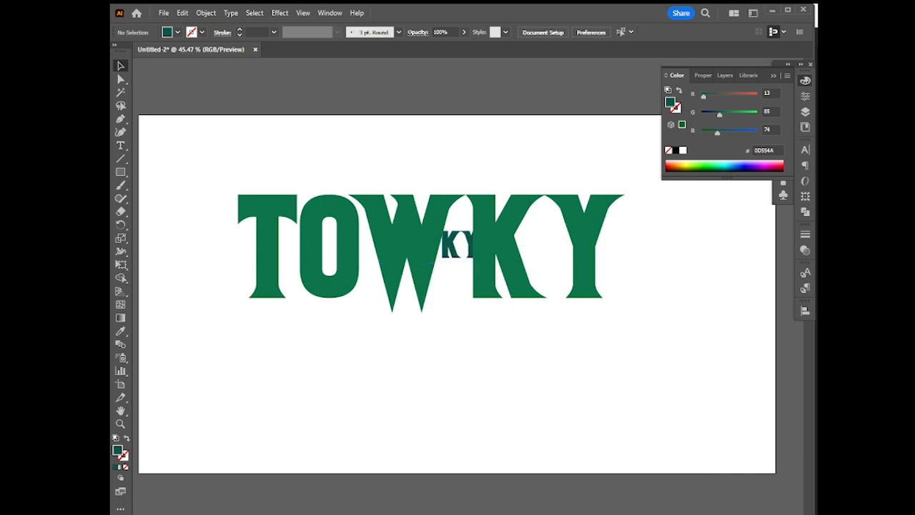
drag(634, 343, 342, 193)
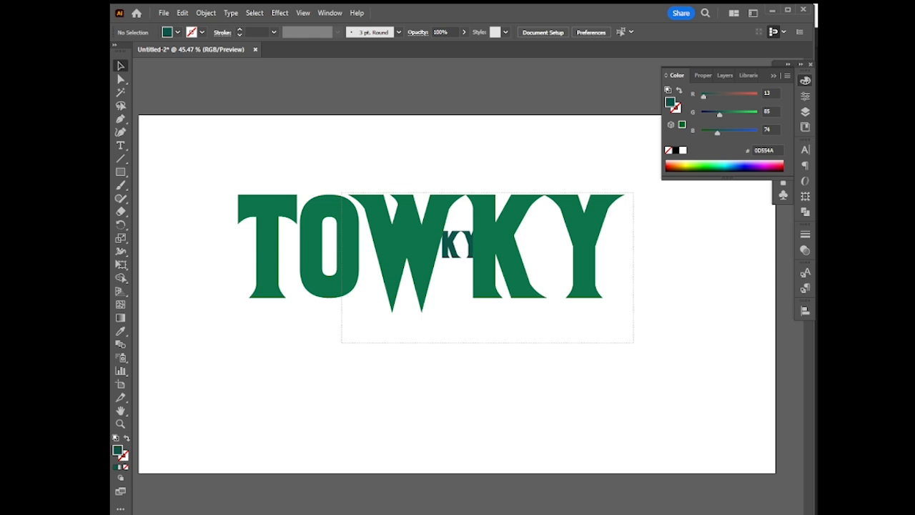
drag(342, 193, 342, 193)
drag(638, 379, 247, 169)
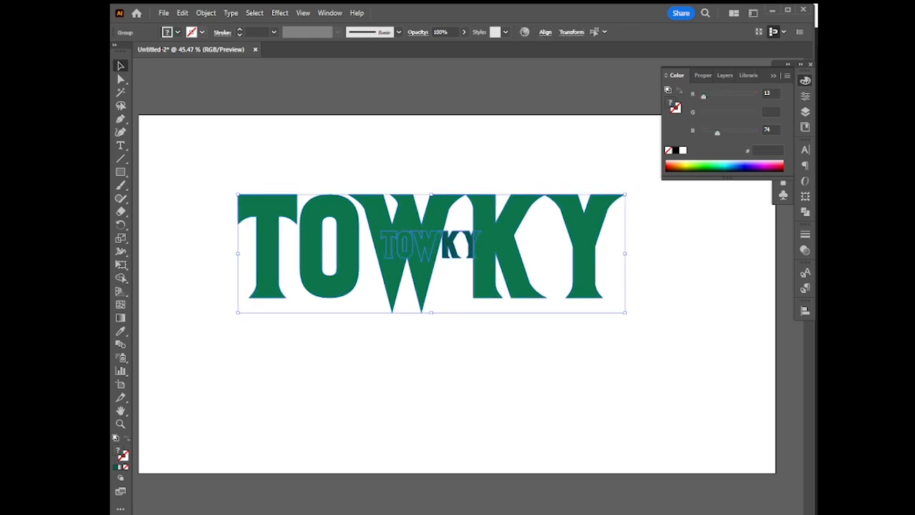
click(206, 12)
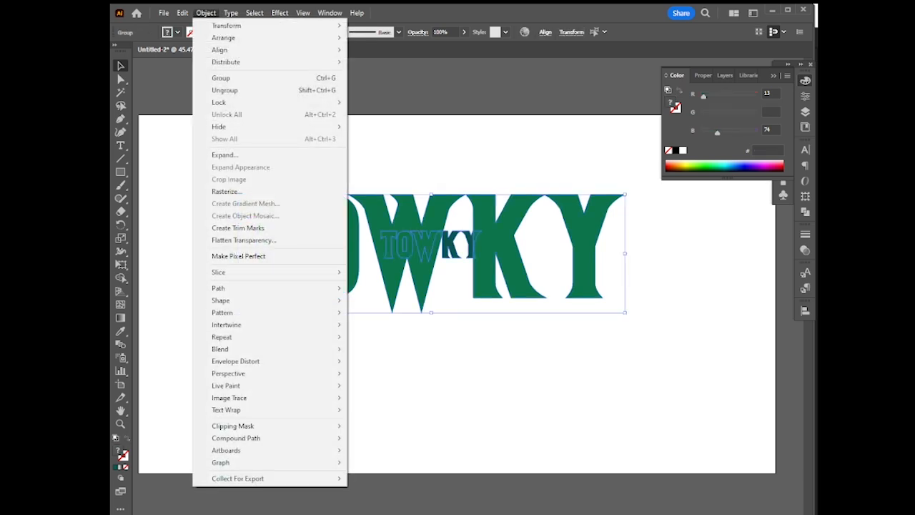
mouse_move(243, 361)
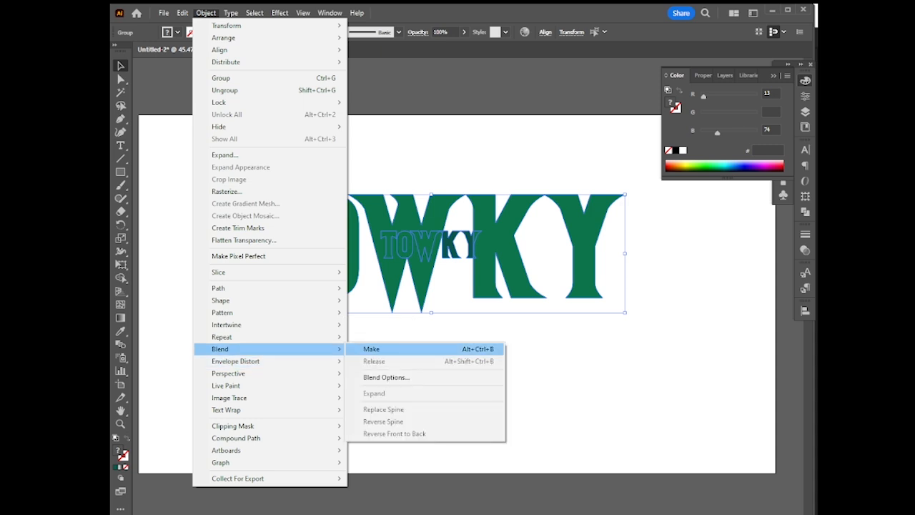
click(371, 349)
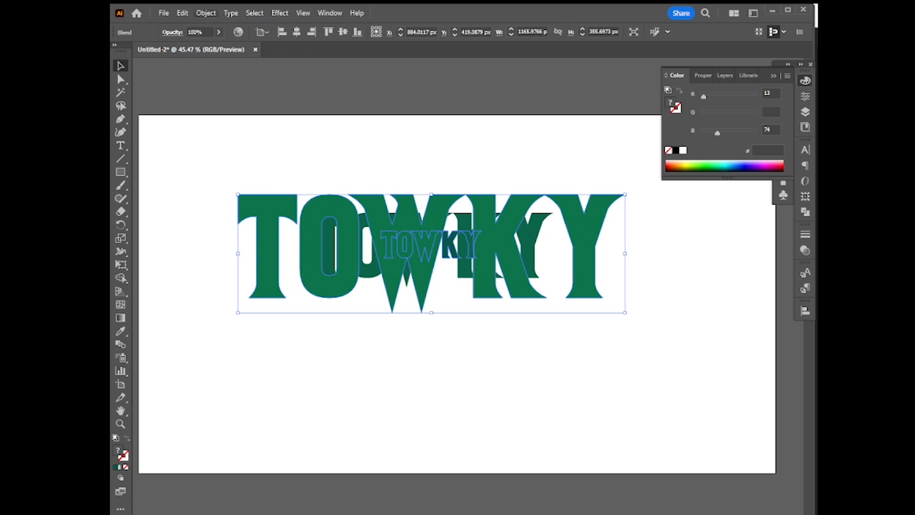
Set the TOWKY blend's spacing to 65 specified steps and switch its orientation to align to the path
click(206, 13)
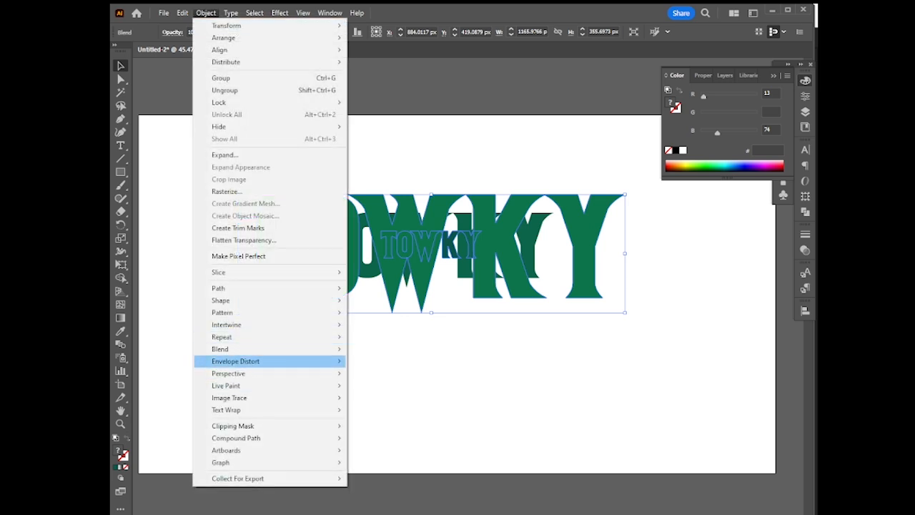
mouse_move(286, 349)
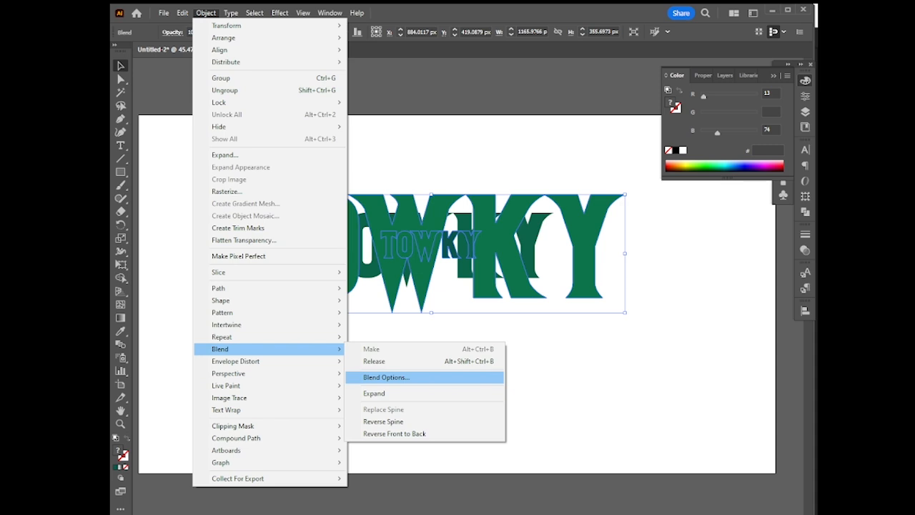
click(386, 377)
click(696, 157)
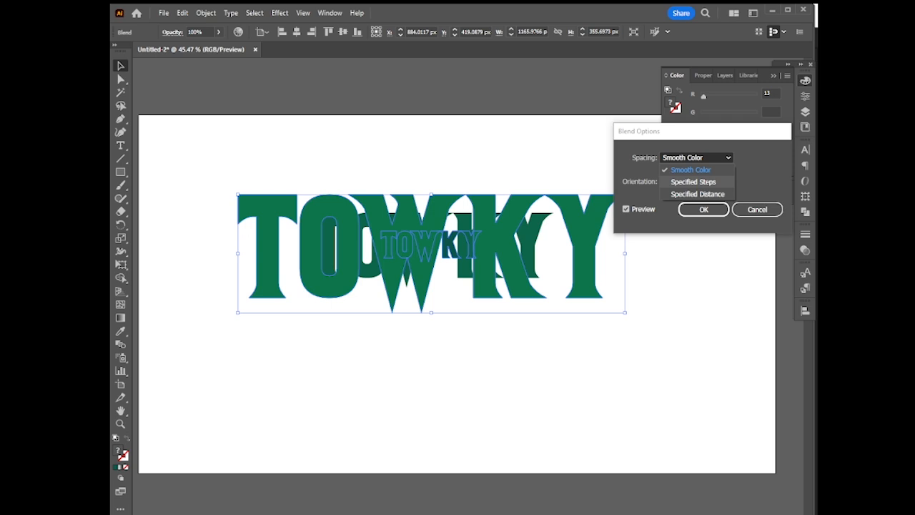
key(Down)
key(Return)
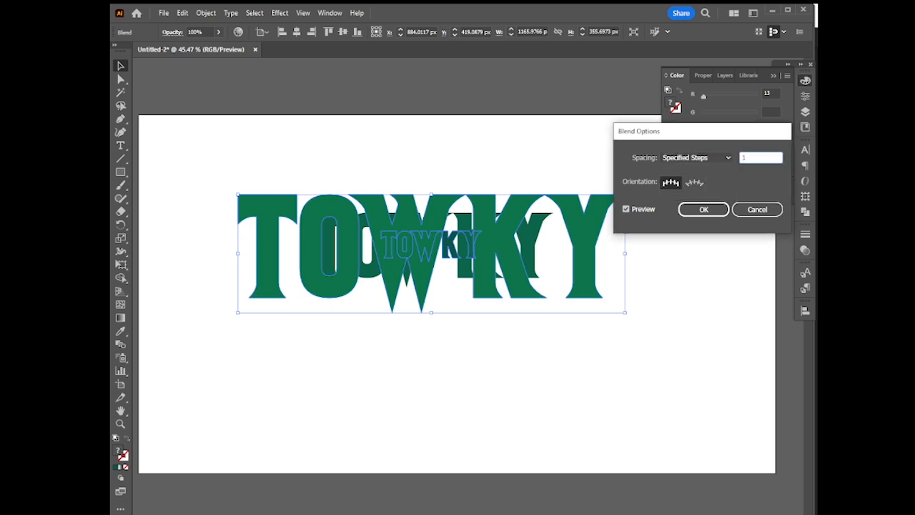
text(26)
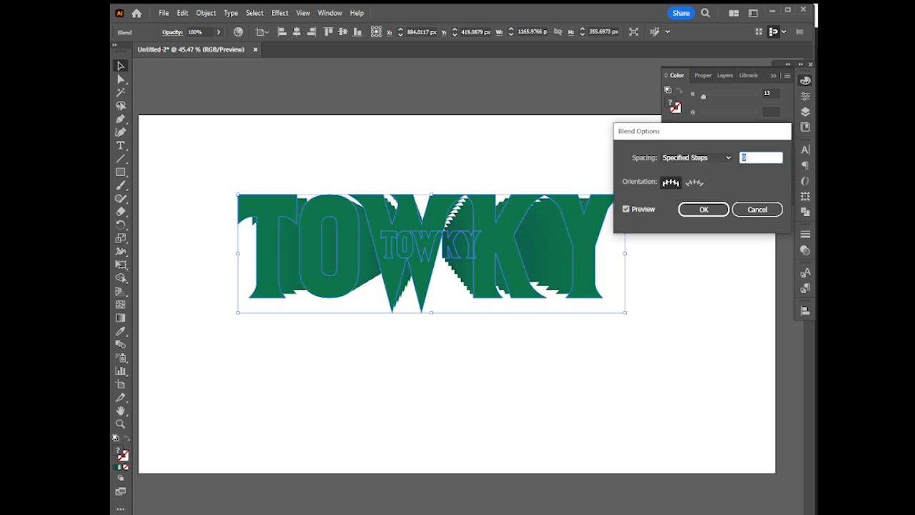
text(59)
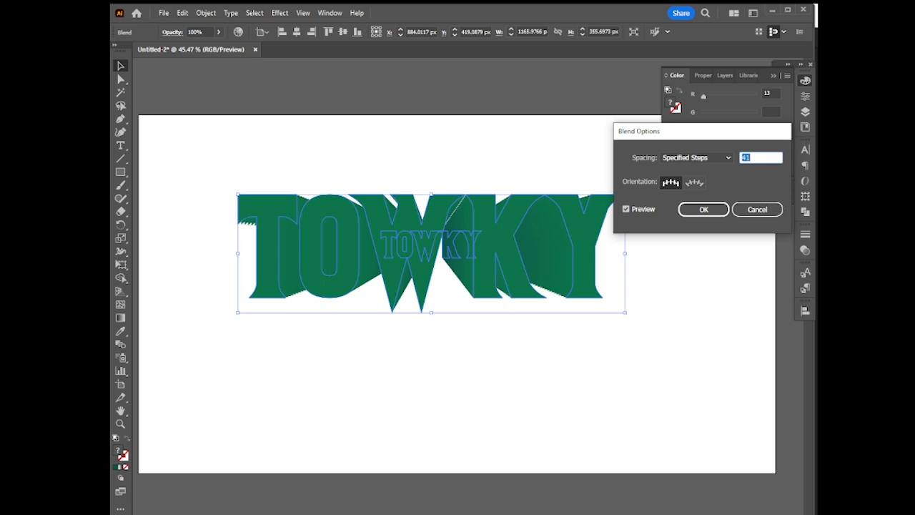
key(Up)
key(Up)
key(Up)
key(Up)
key(Up)
key(Up)
key(Up)
key(Up)
key(Down)
key(Down)
key(Down)
key(Down)
key(Down)
key(Down)
key(Down)
click(694, 182)
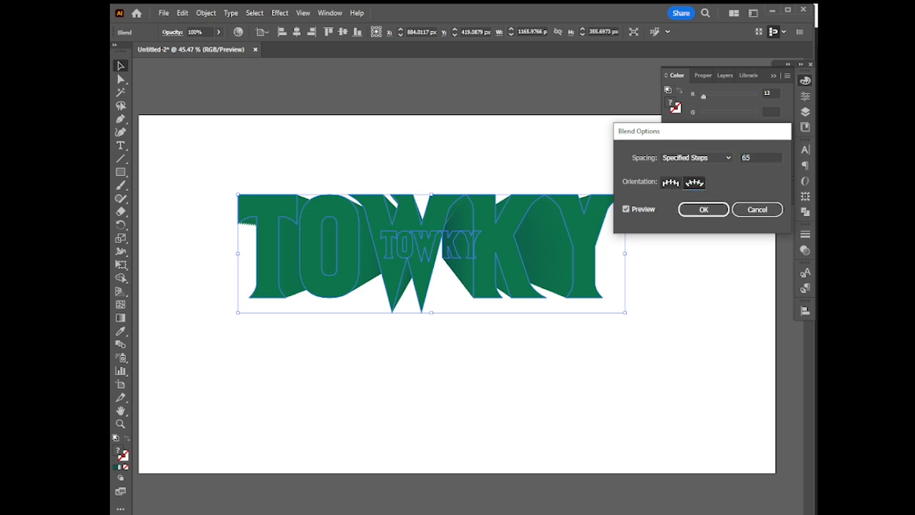
click(703, 210)
key(ctrl+shift+a)
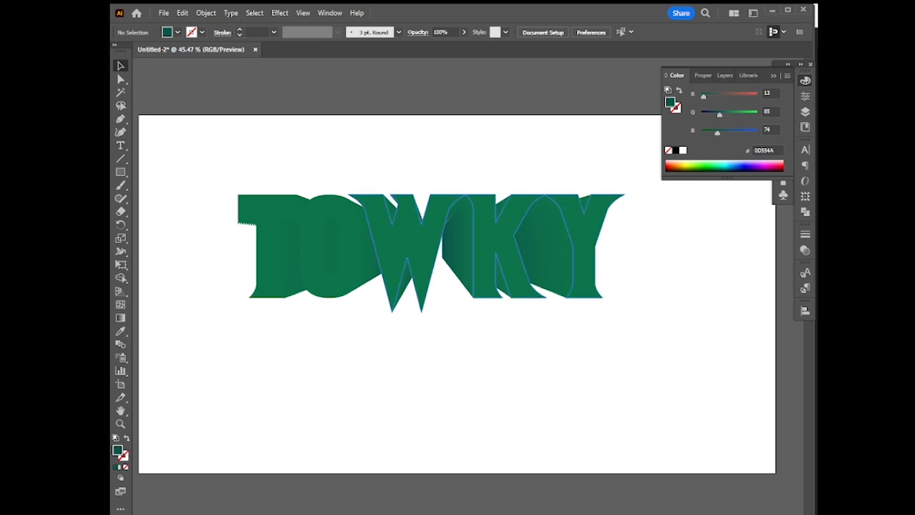
Isolate the blend and move the small TOWKY copy up and slightly left, level with the tops of the large letters
click(447, 246)
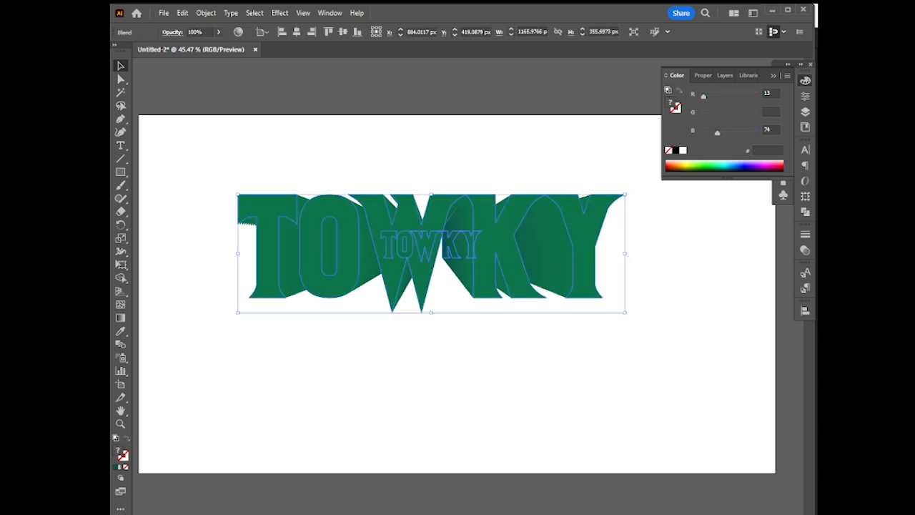
key(ctrl+shift+a)
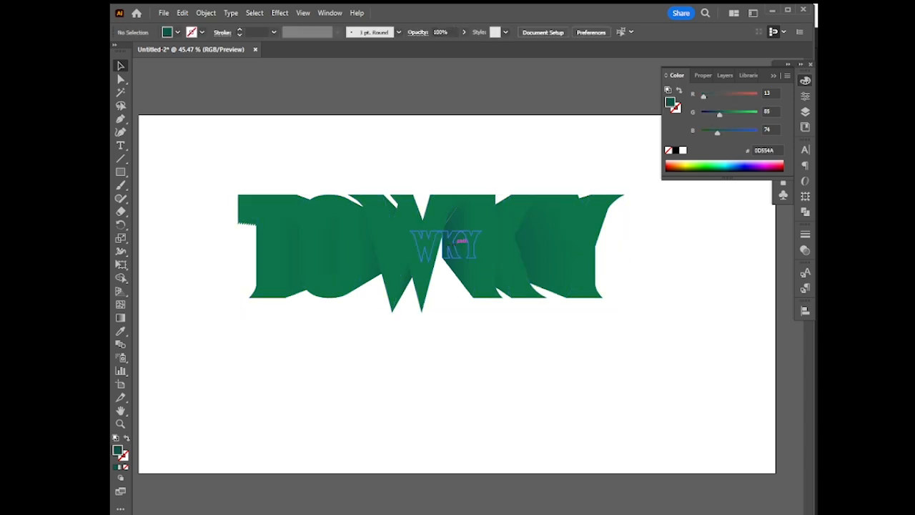
click(449, 244)
double_click(449, 244)
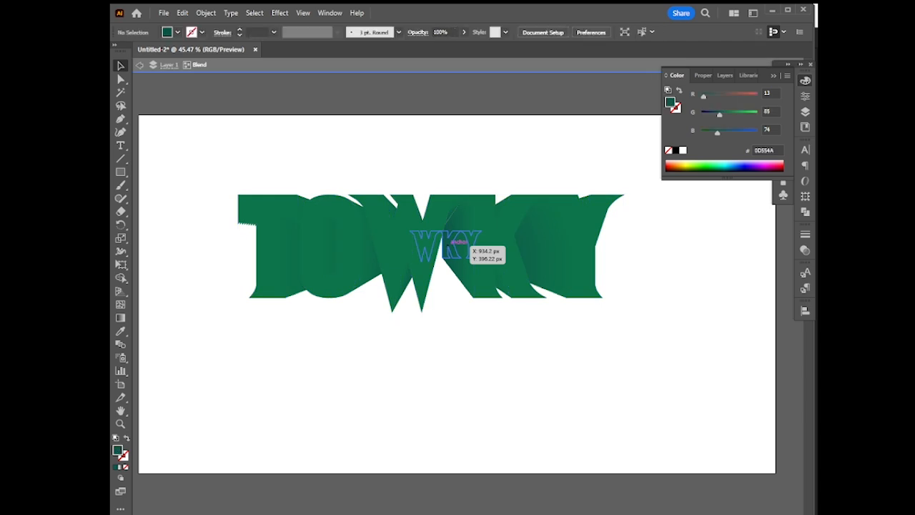
click(464, 245)
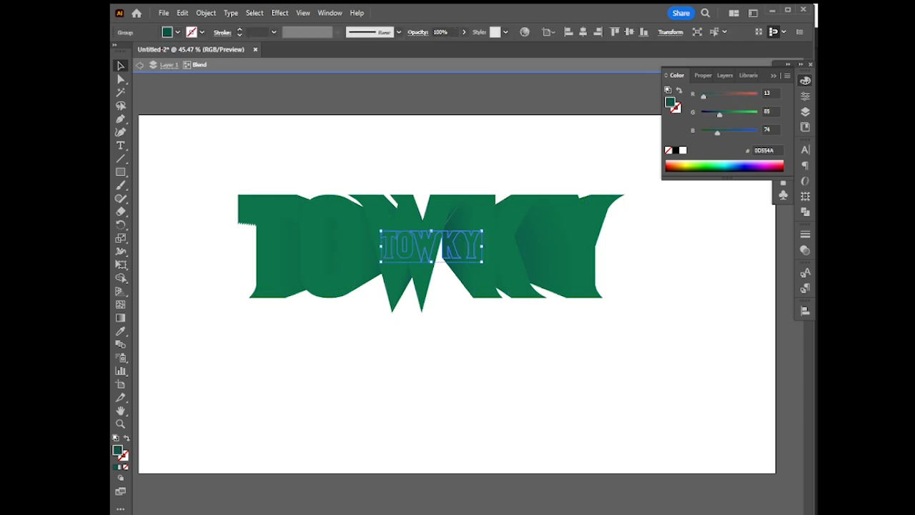
drag(465, 245, 421, 197)
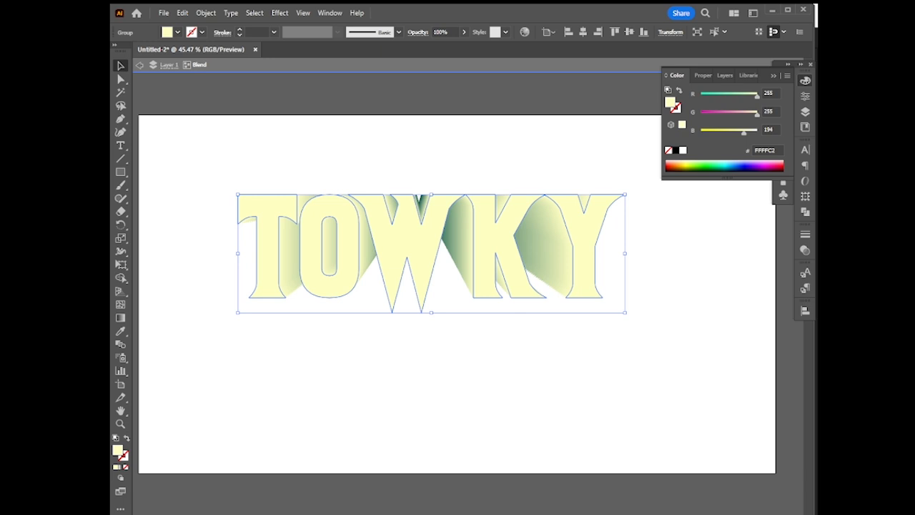
Recolour the blend's large lettering white (FFFFFF) and its small copy blue (0D00E3), and leave isolation
drag(744, 132, 758, 132)
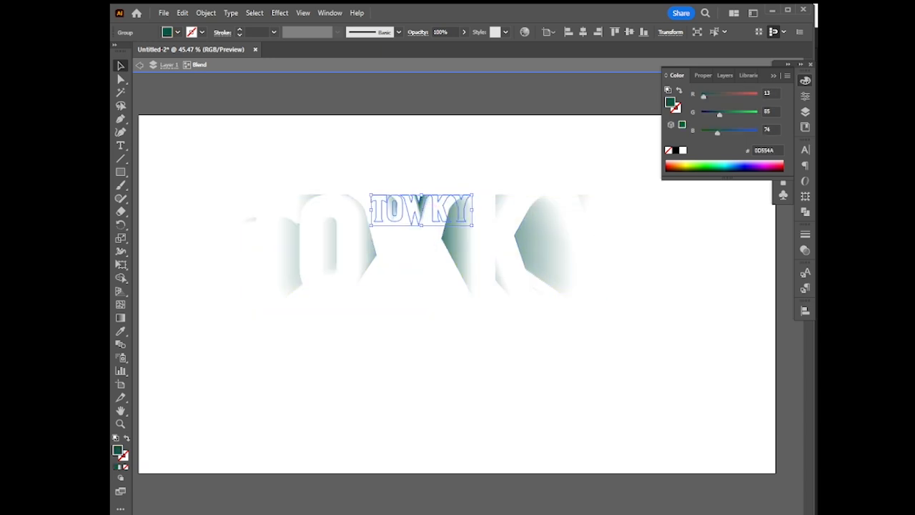
drag(719, 115, 751, 133)
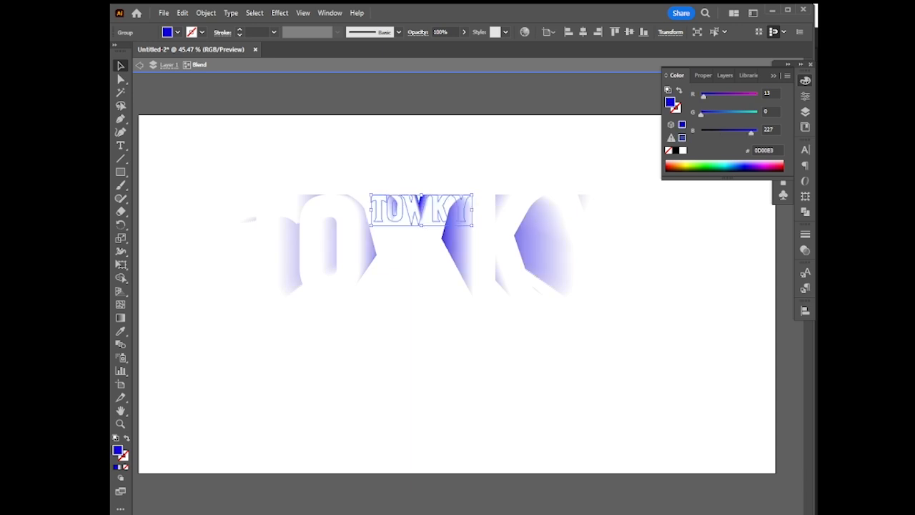
key(Escape)
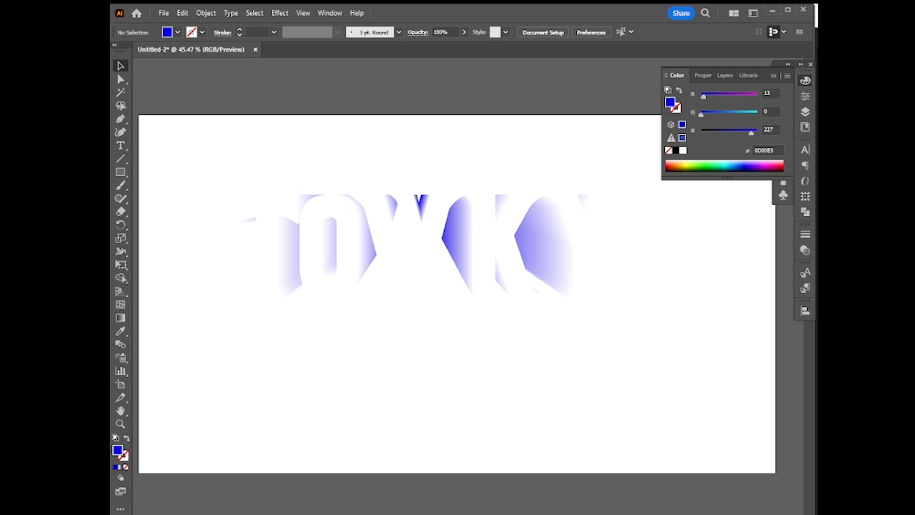
Reveal the hidden green front lettering and recolour it lilac, RGB 217, 167, 239 (D9A7EF)
key(ctrl+alt+3)
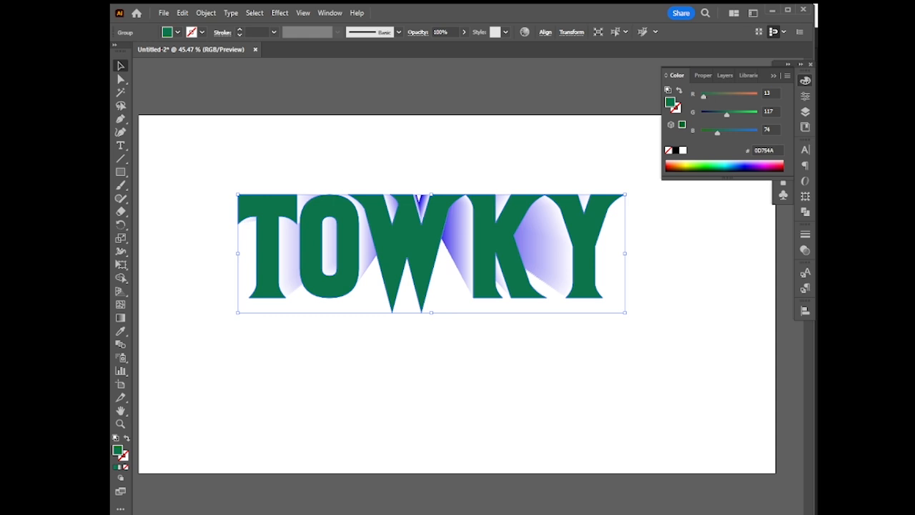
drag(718, 132, 759, 115)
drag(704, 96, 701, 114)
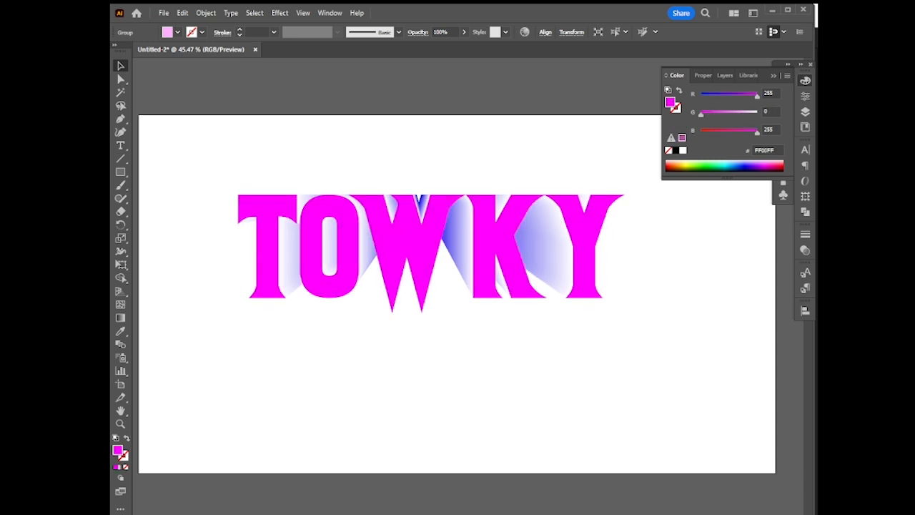
mouse_move(757, 131)
mouse_down()
mouse_move(712, 130)
mouse_move(754, 131)
mouse_up()
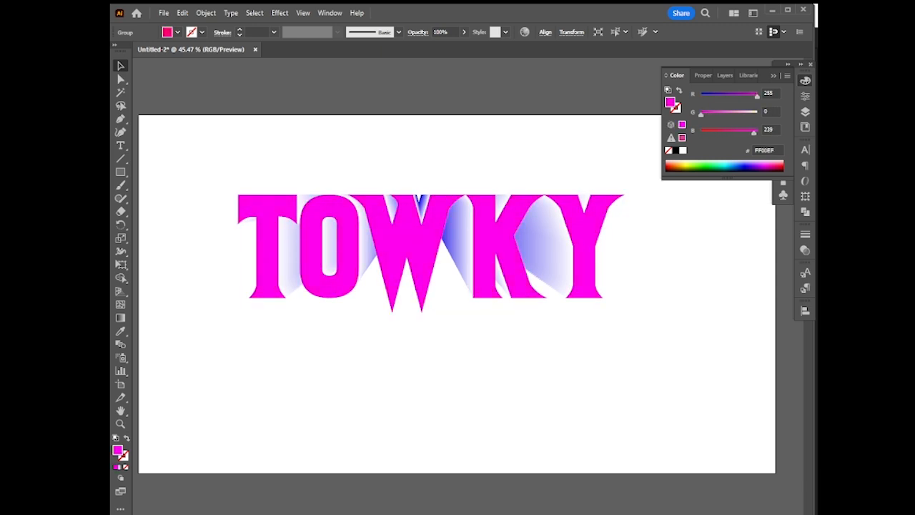
drag(701, 114, 749, 95)
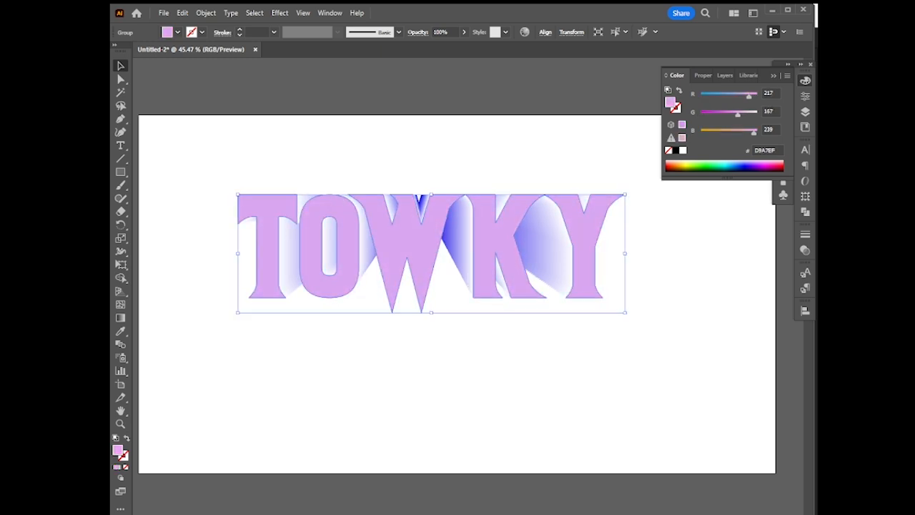
key(ctrl+shift+a)
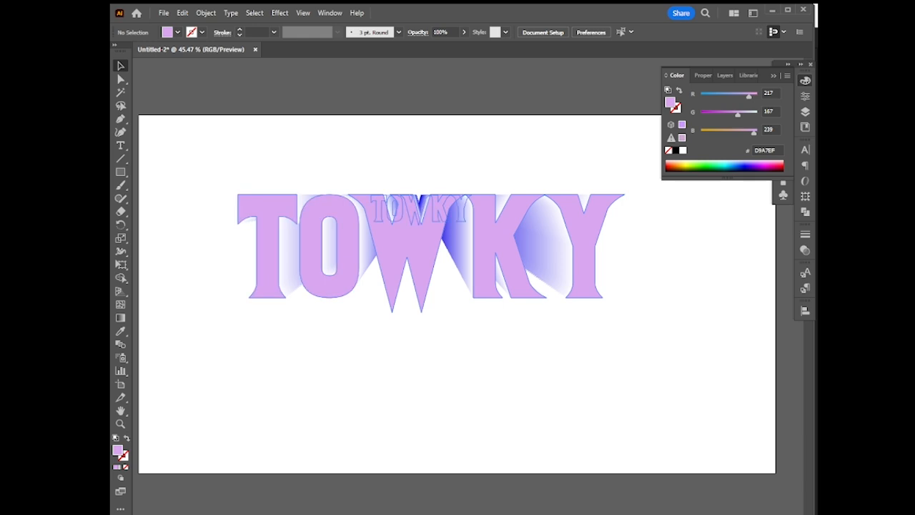
Move the blend's small blue TOWKY copy down to about the middle of the large lettering, and leave isolation
double_click(538, 239)
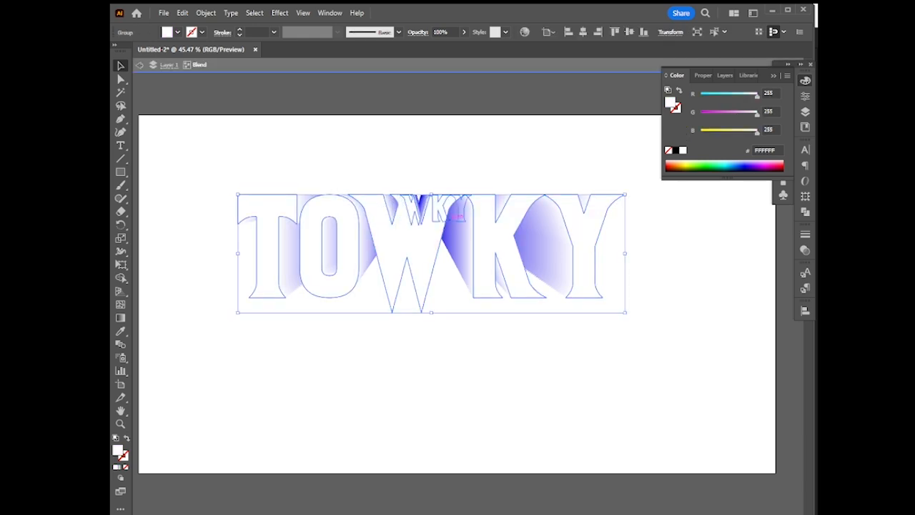
click(458, 214)
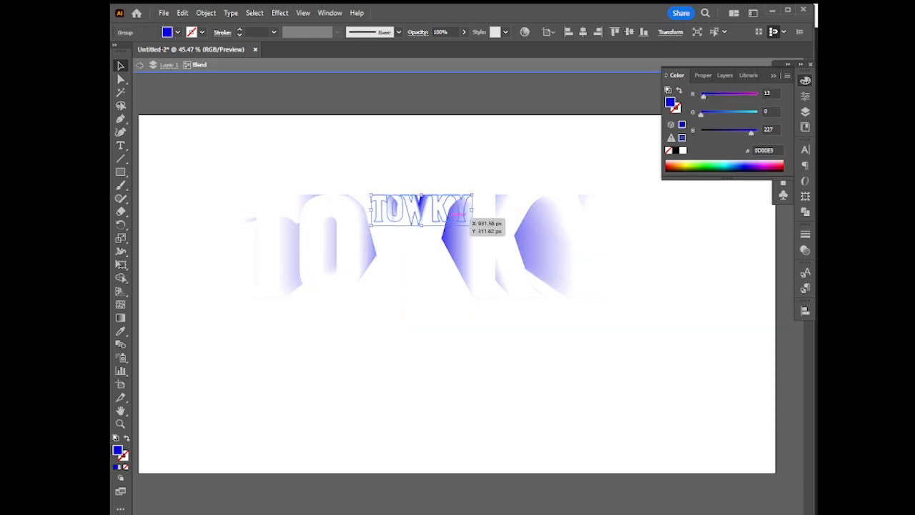
drag(459, 214, 456, 258)
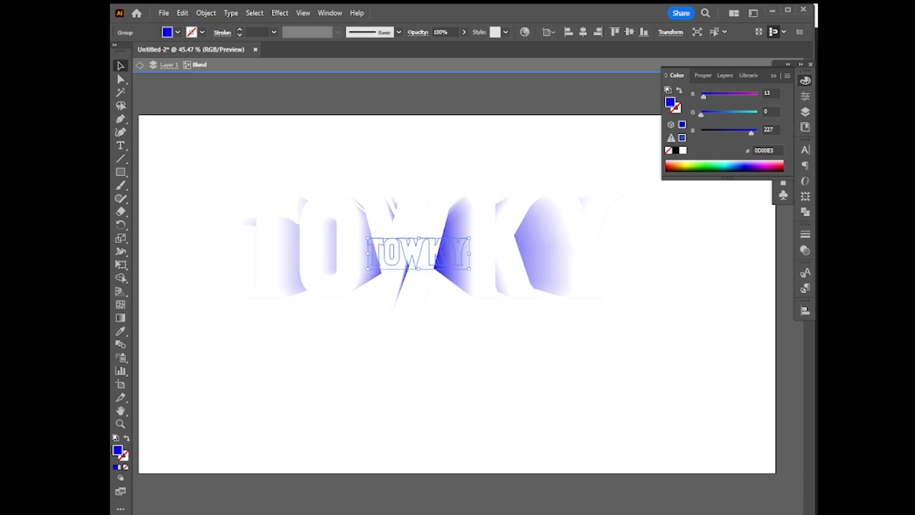
key(ctrl+shift+a)
key(Escape)
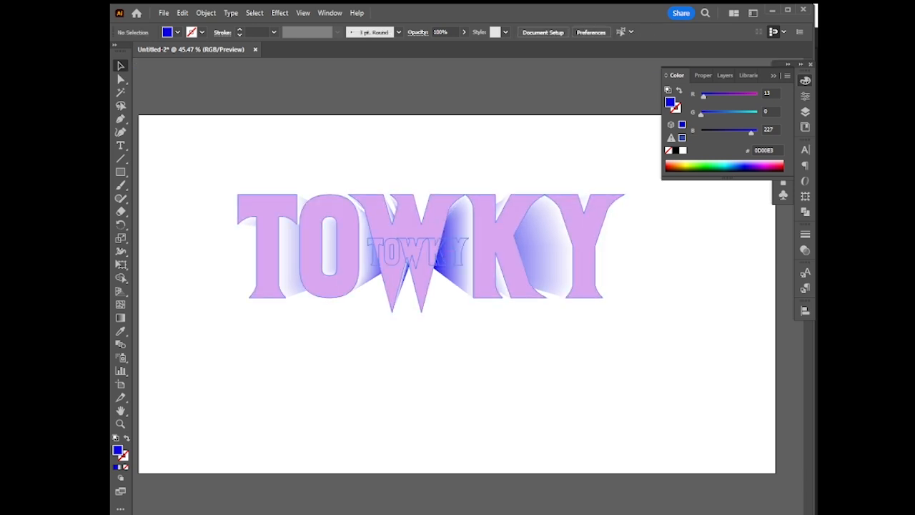
Nudge the small blue copy inside the blend slightly right and upward to centre it behind the lettering, and leave isolation
key(ctrl+a)
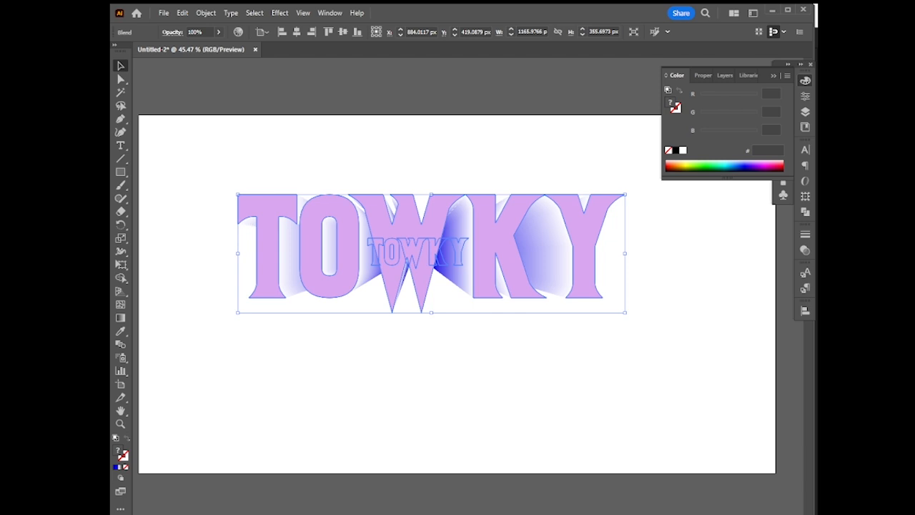
double_click(452, 256)
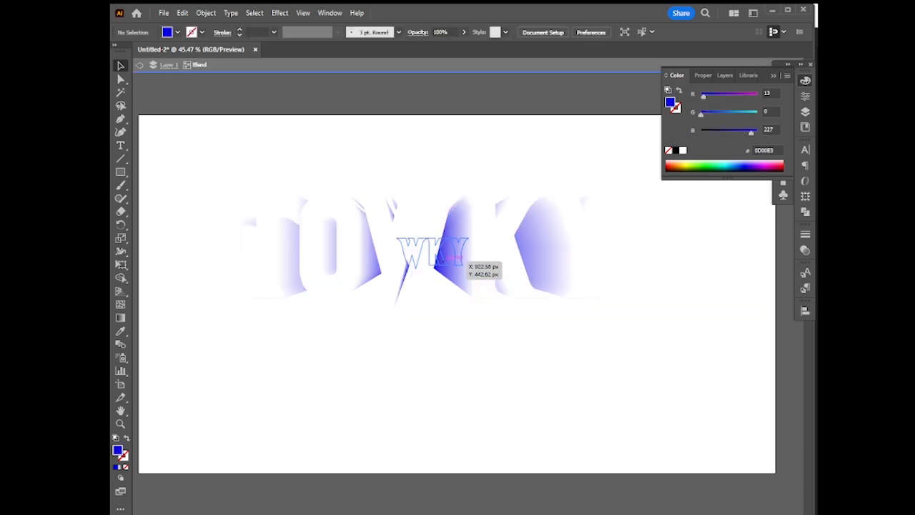
click(452, 256)
drag(452, 256, 430, 248)
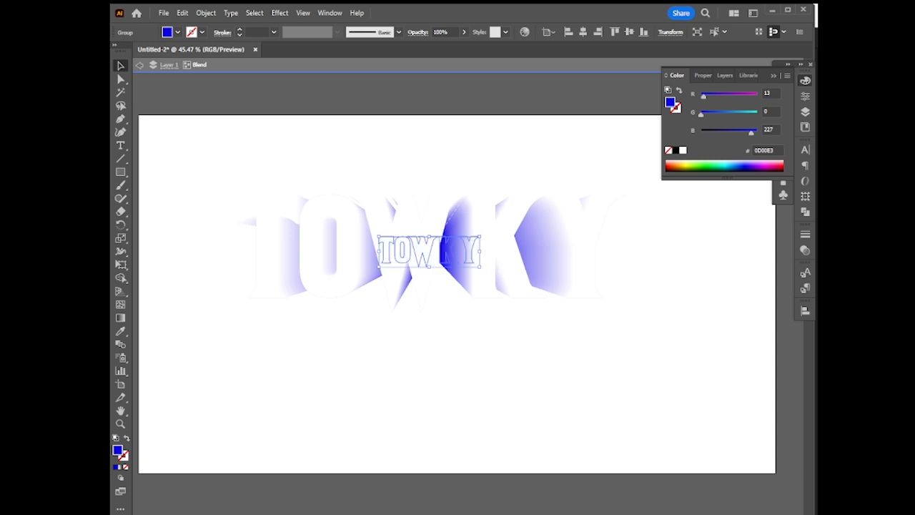
key(ctrl+shift+a)
key(Escape)
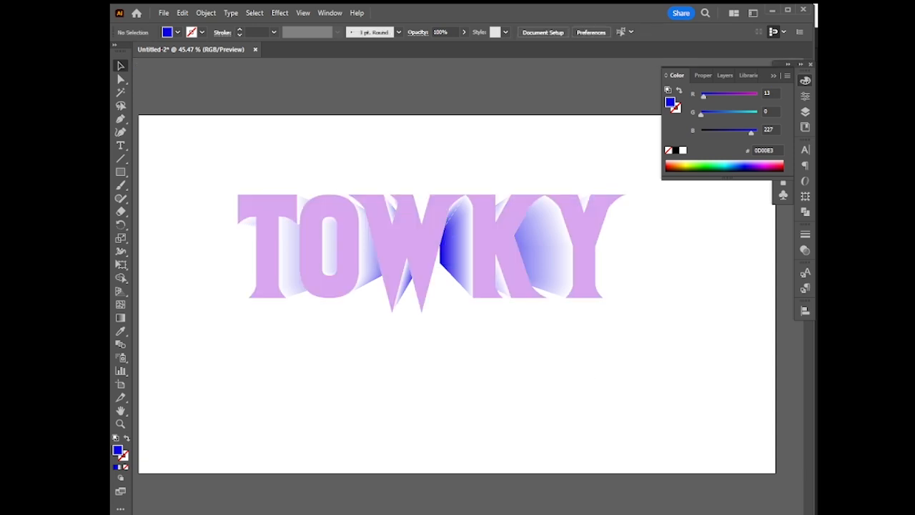
Try green, cyan and blue swatches as the fill of the front TOWKY lettering, settling on teal
key(ctrl+a)
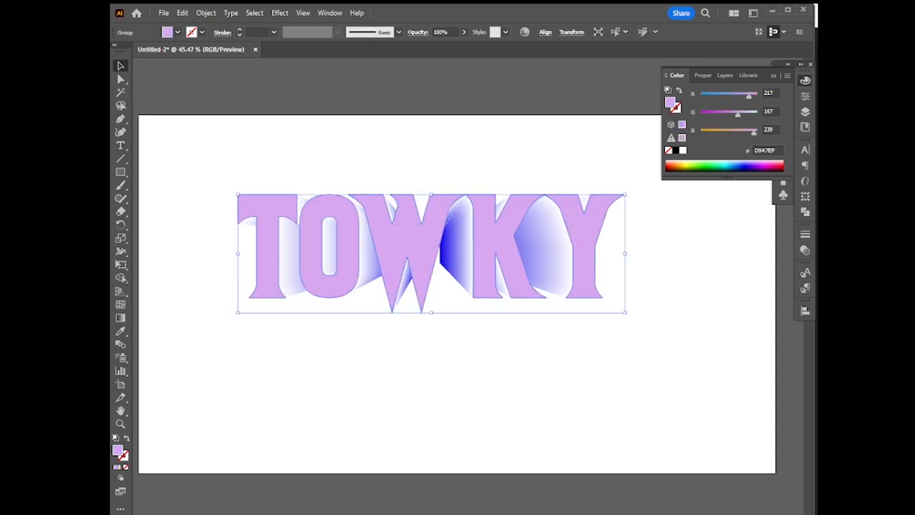
key(F6)
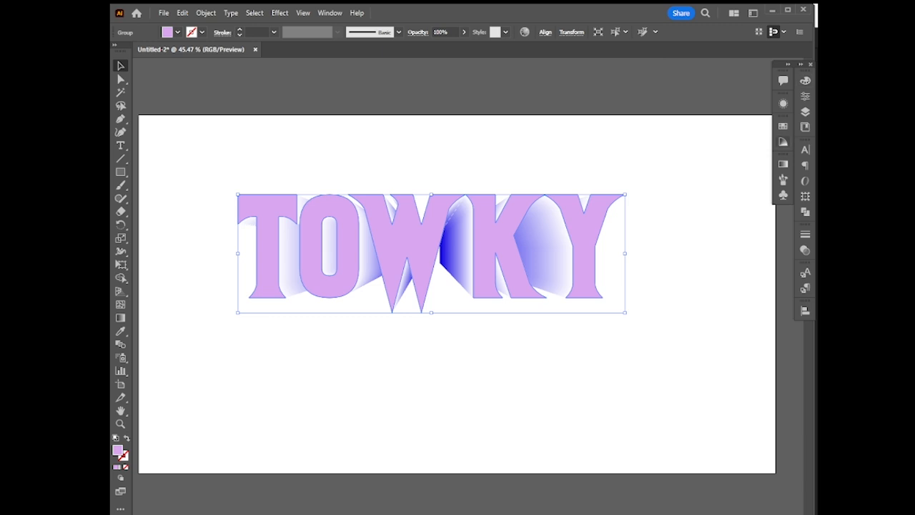
click(783, 125)
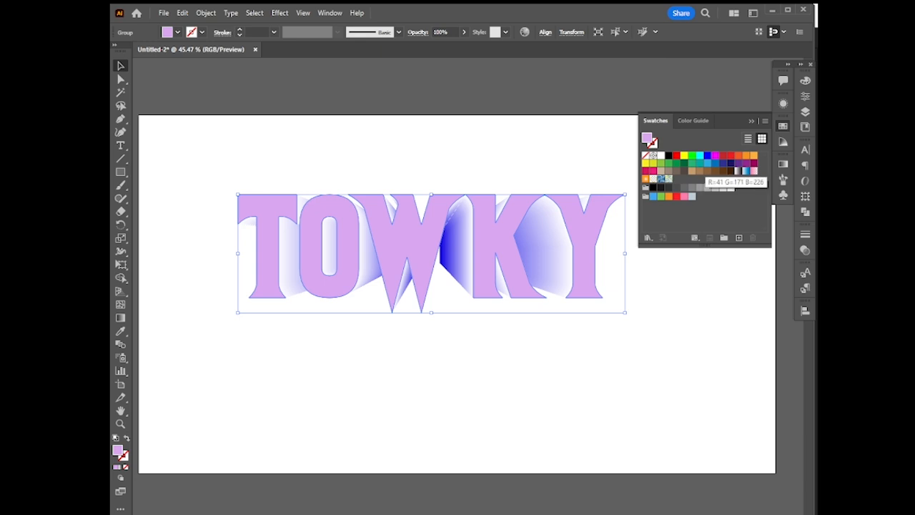
click(700, 163)
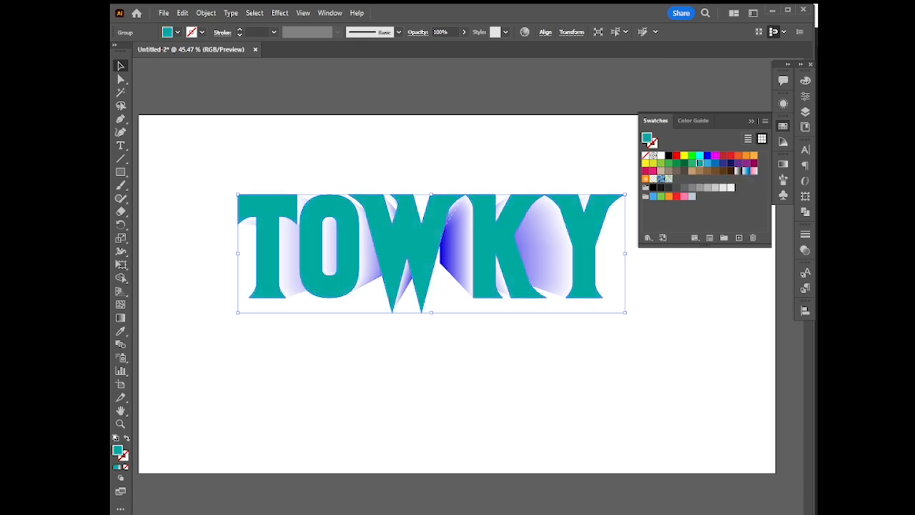
click(684, 163)
click(701, 155)
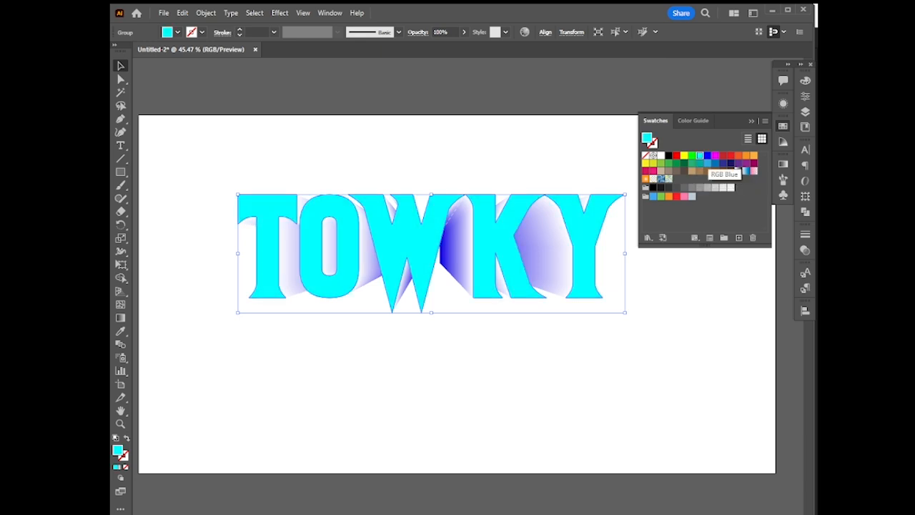
click(707, 156)
click(715, 163)
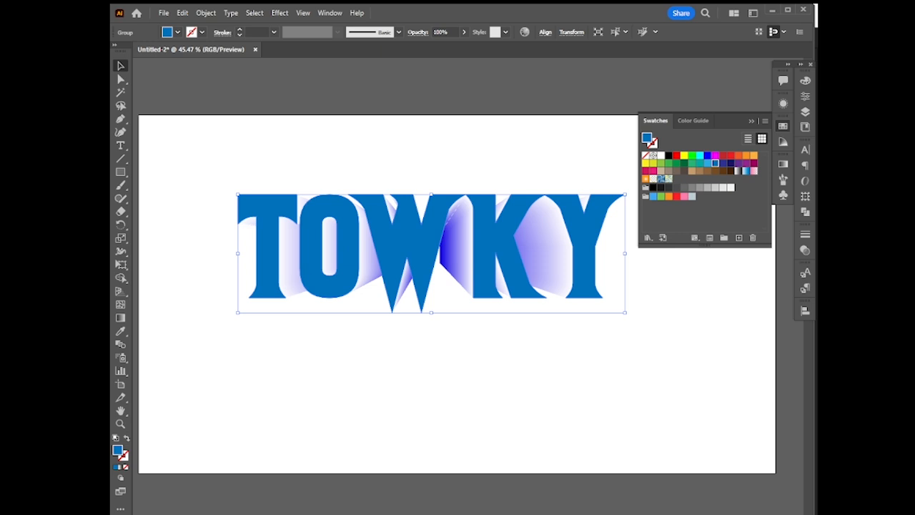
click(700, 163)
key(ctrl+z)
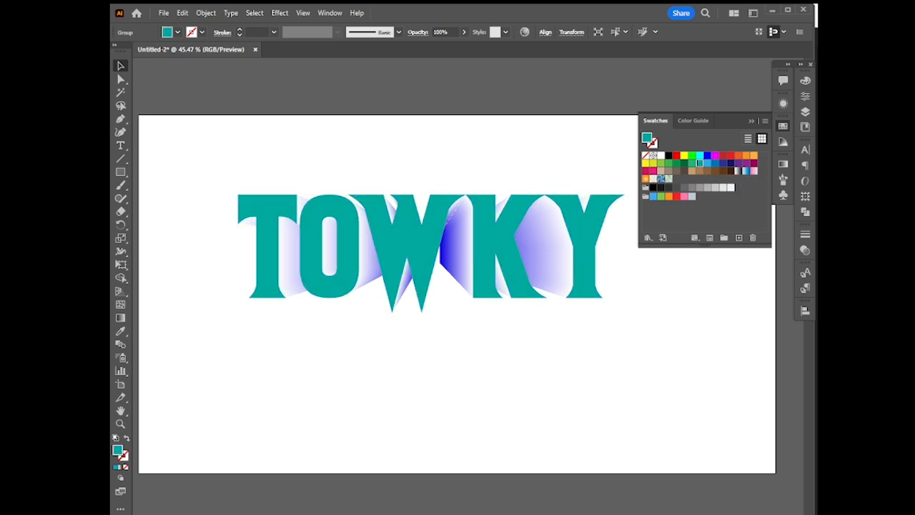
key(ctrl+shift+z)
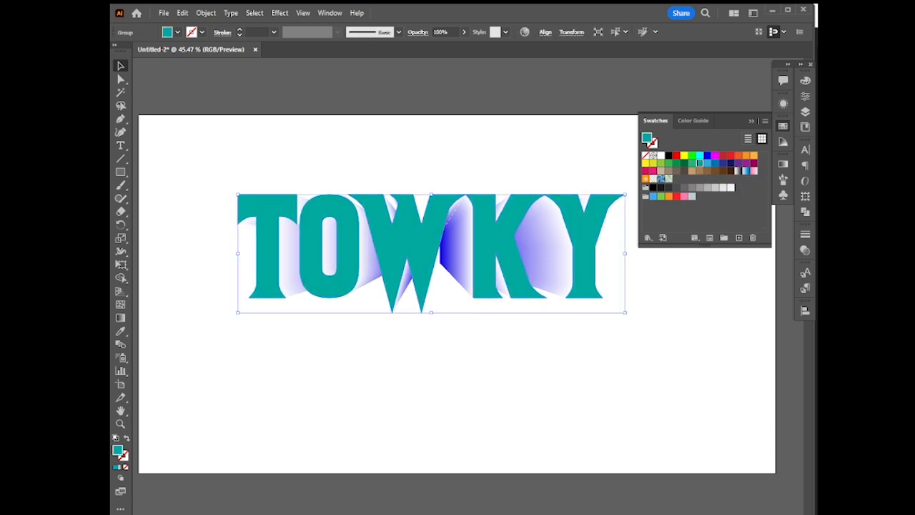
Try grey swatches on the front lettering, recolour it pale blue-grey, and deselect it
click(700, 188)
click(723, 188)
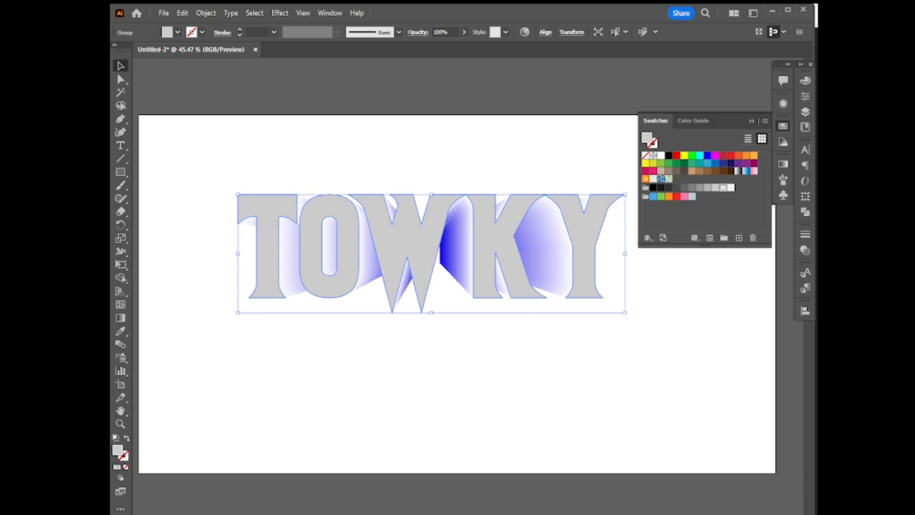
click(730, 188)
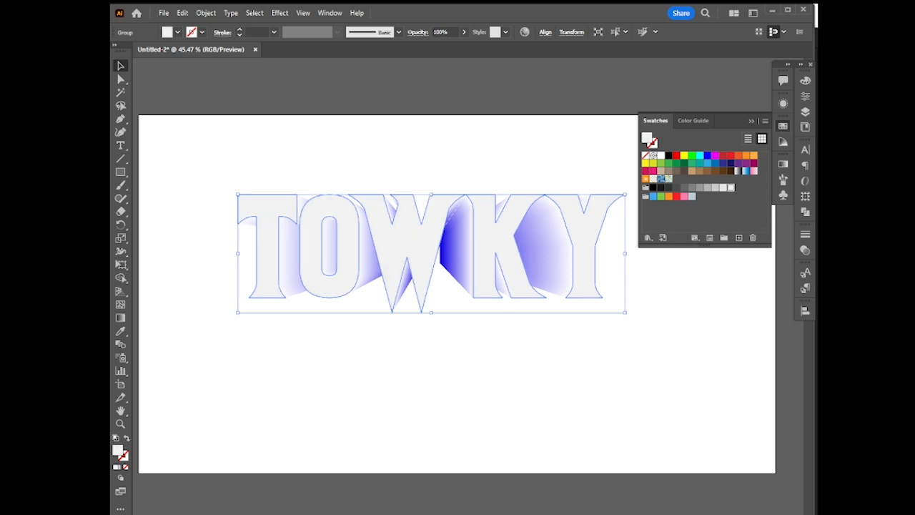
click(691, 196)
key(ctrl+shift+a)
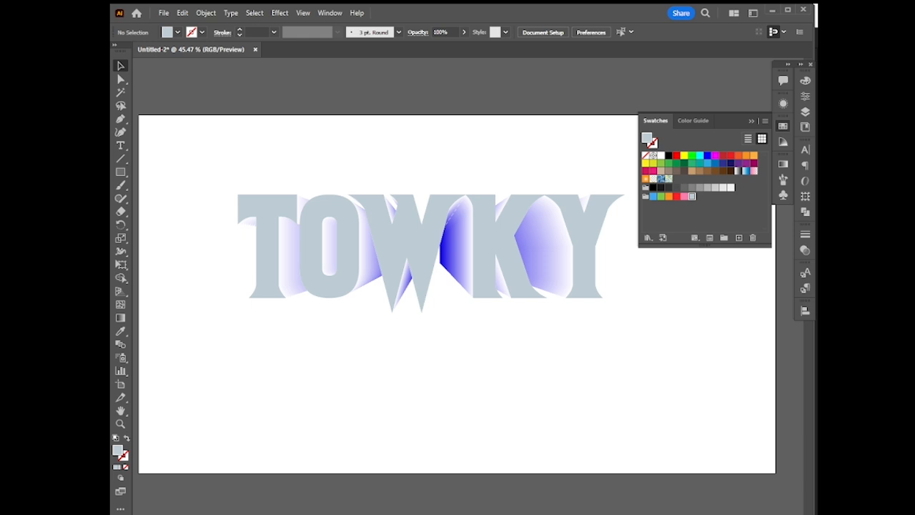
Start a Multiply drop shadow on the front lettering with blur 0 px and Y offset 10 px
key(ctrl+a)
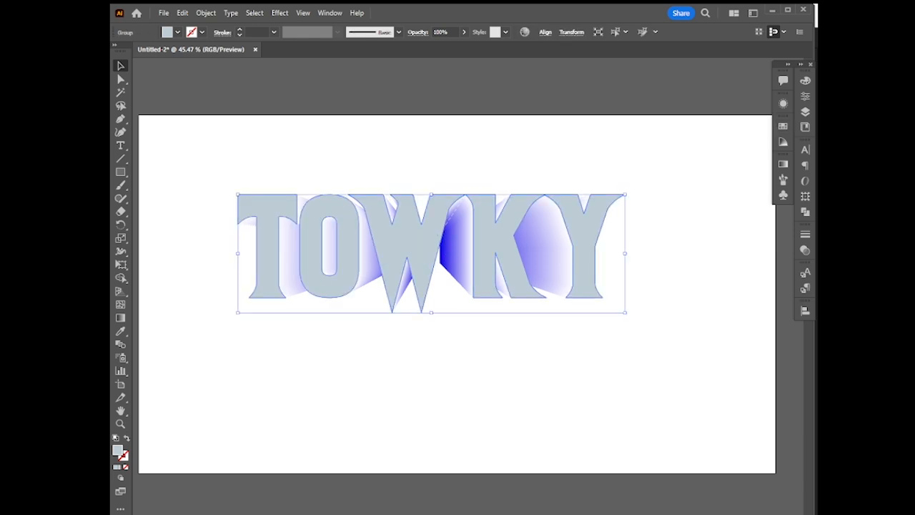
click(280, 13)
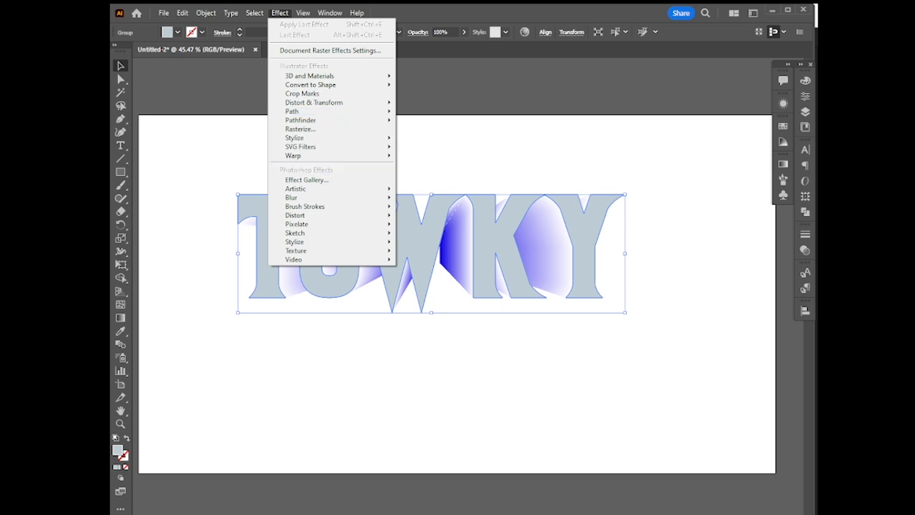
mouse_move(329, 137)
click(434, 139)
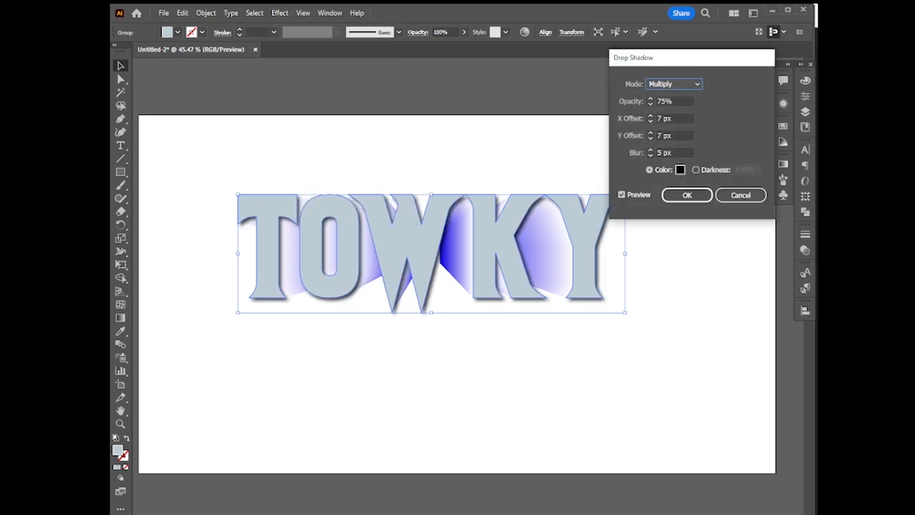
click(672, 152)
key(Down)
key(Down)
key(Down)
key(Down)
key(Down)
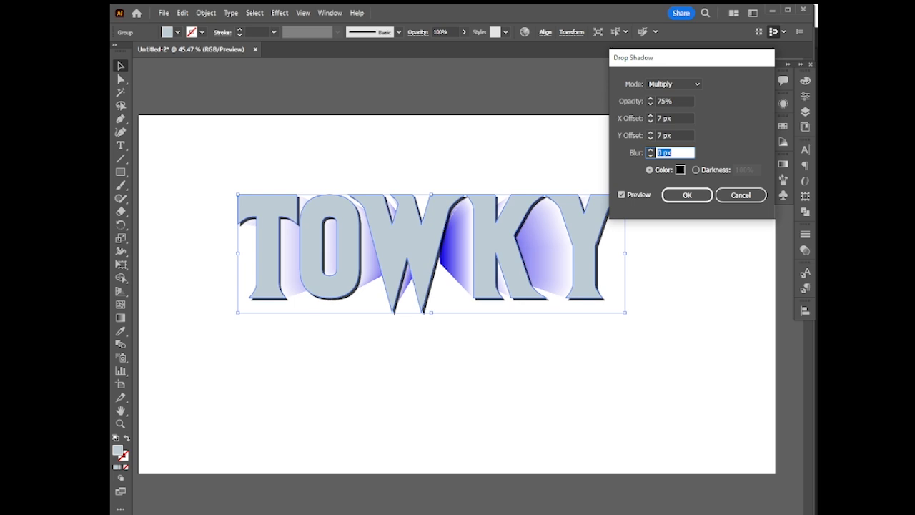
click(672, 136)
key(Up)
key(Up)
key(Up)
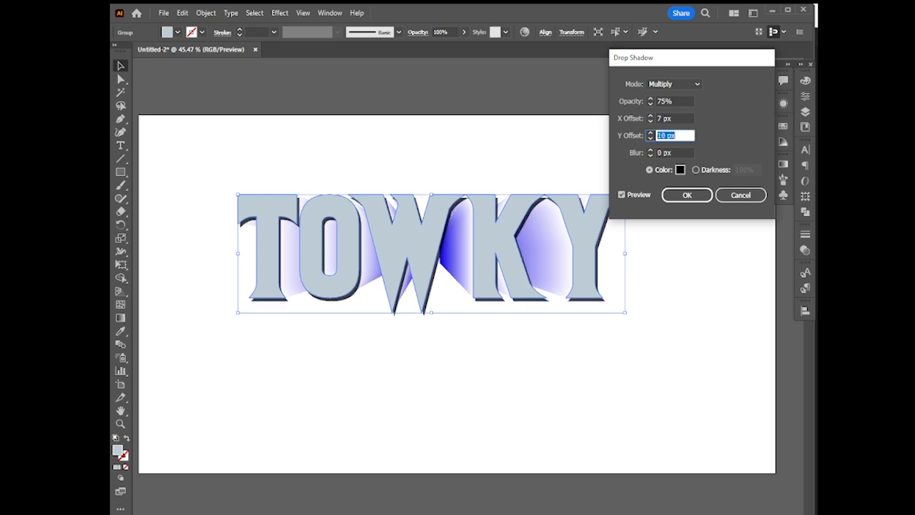
Try the drop shadow with blur 13 px, Y offset 13 px and X offset 12 px
click(673, 152)
key(Up)
key(Up)
key(Up)
key(Up)
key(Up)
key(Up)
key(Up)
key(Up)
key(Up)
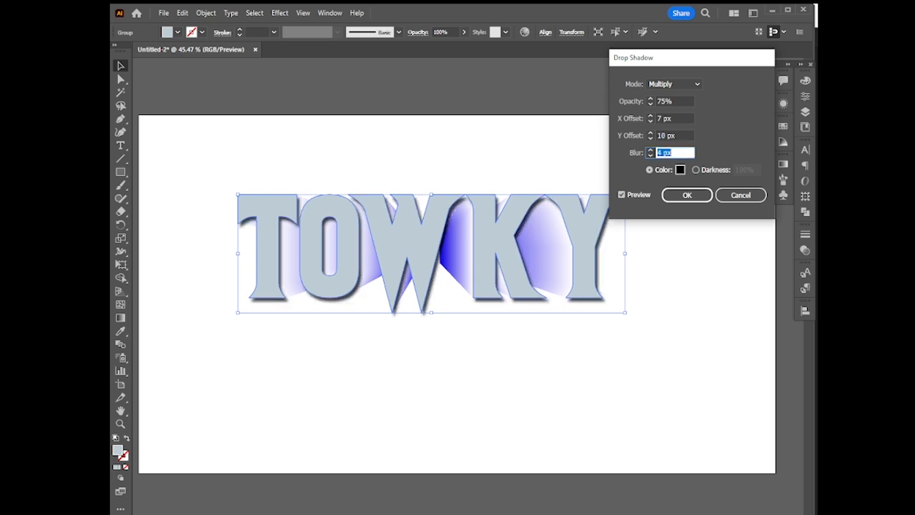
key(Up)
key(Up)
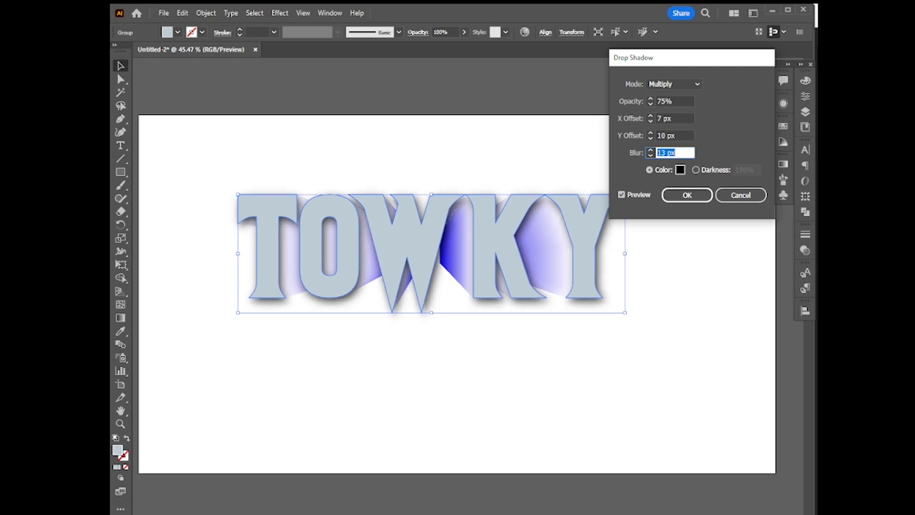
click(672, 135)
key(Up)
key(Up)
key(Up)
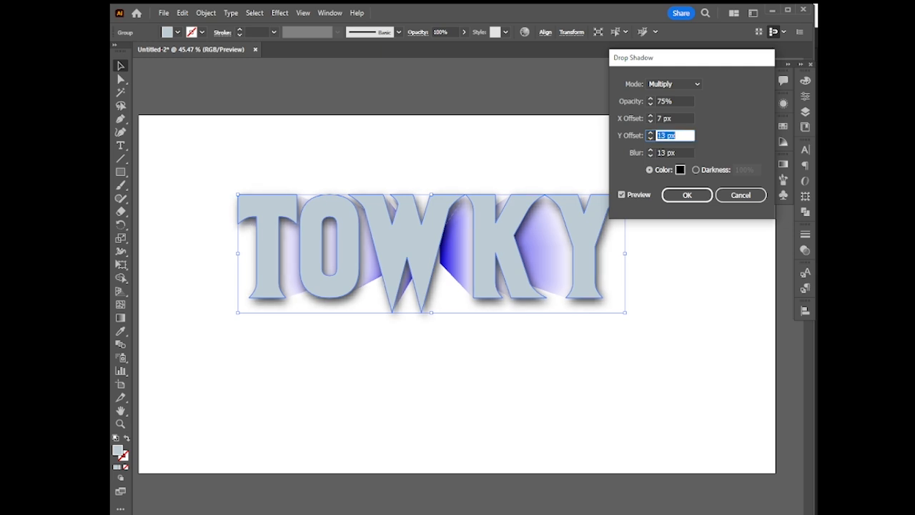
click(672, 118)
key(Up)
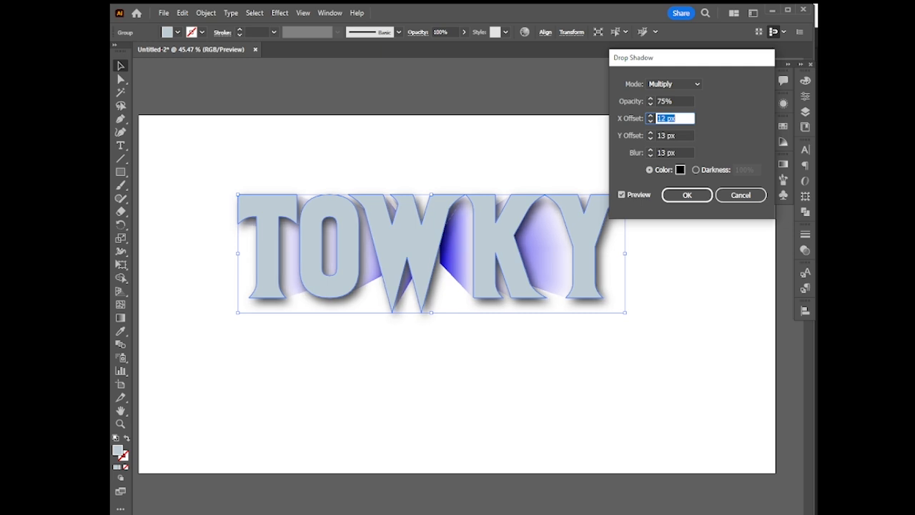
Set the drop shadow's X offset to 0 px, Y offset to 9 px and blur to 10 px, apply it, and deselect the lettering
key(Tab)
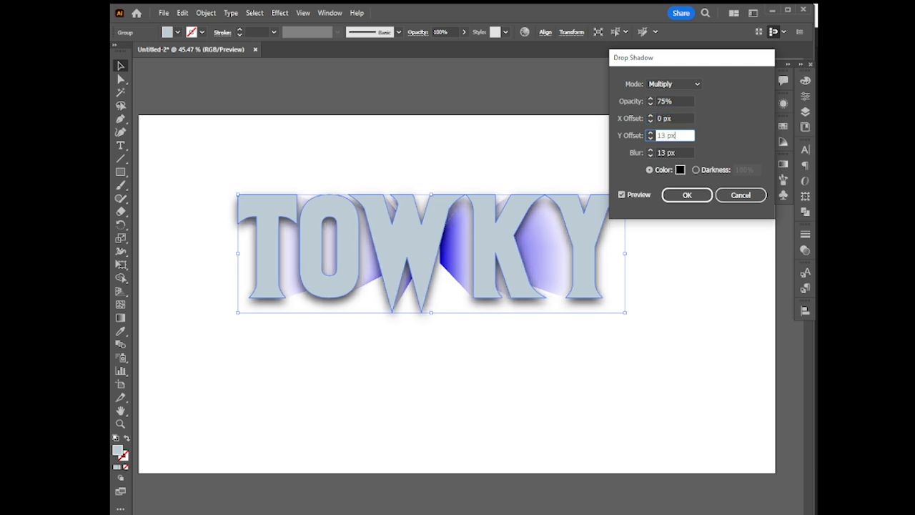
key(Down)
key(Down)
key(Down)
key(Down)
key(Down)
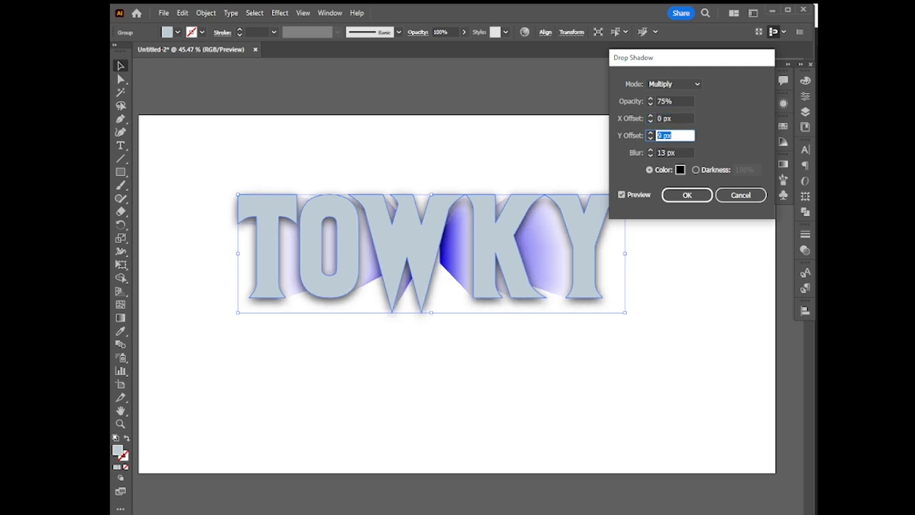
key(Tab)
key(Down)
key(Down)
key(Down)
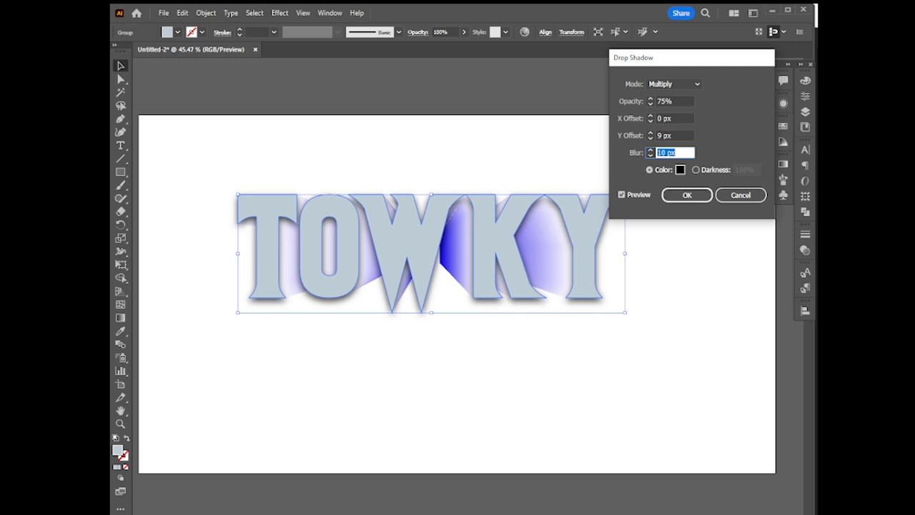
key(Return)
key(ctrl+shift+a)
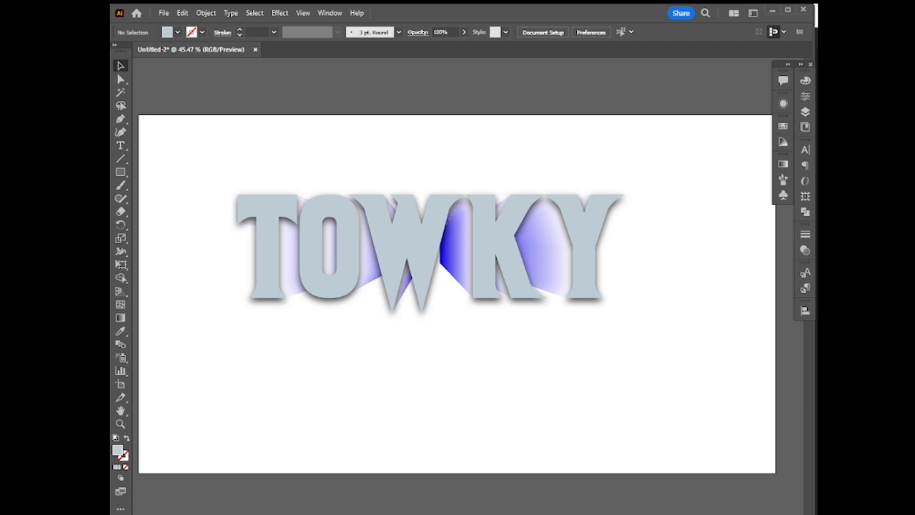
Undo the drop shadow on the front lettering and clear the selection
key(ctrl+z)
key(ctrl+z)
key(ctrl+shift+a)
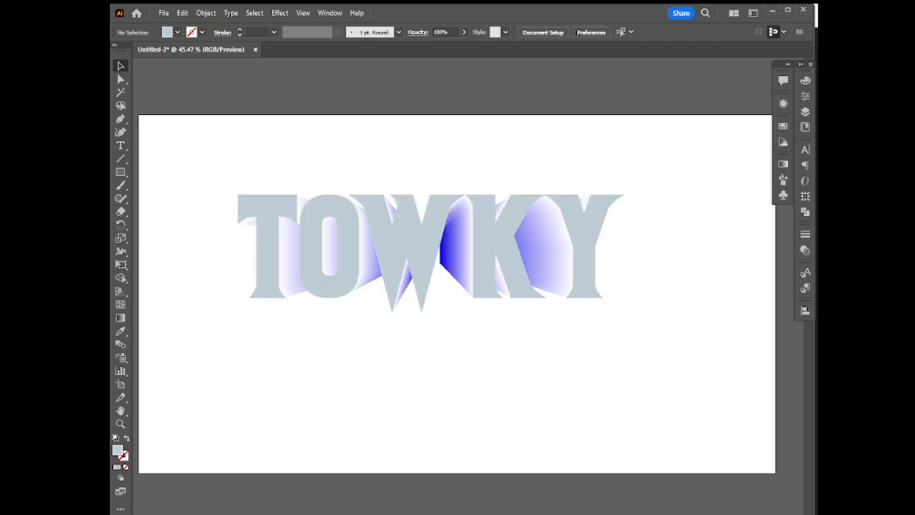
Isolate the blend and recolour its small TOWKY copy with the dark grey swatch
double_click(465, 250)
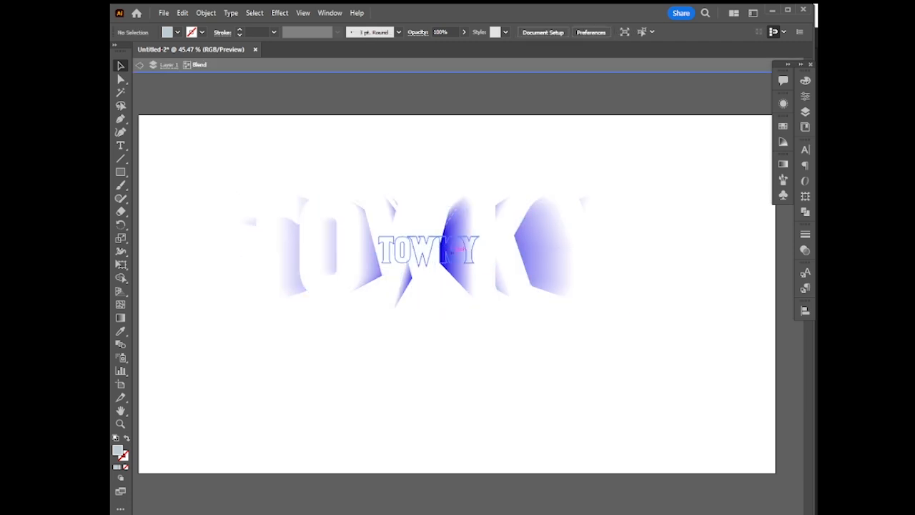
click(452, 252)
click(804, 80)
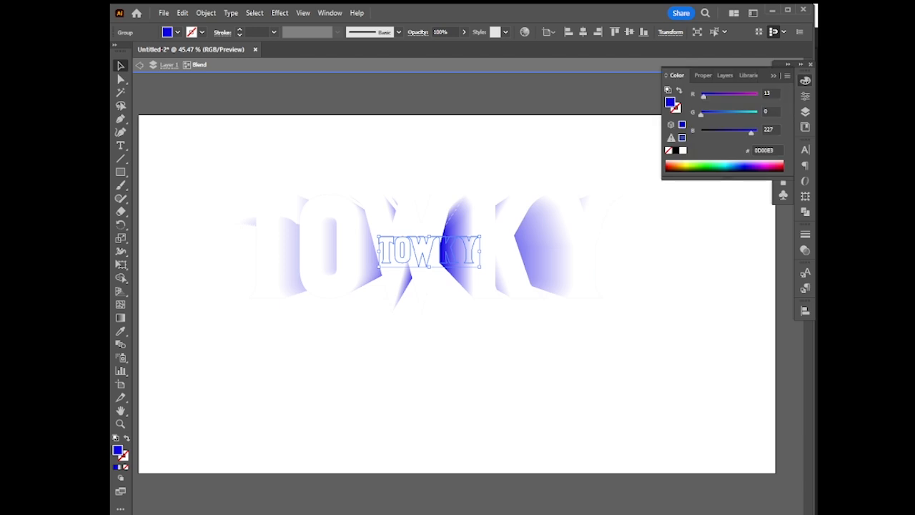
click(806, 80)
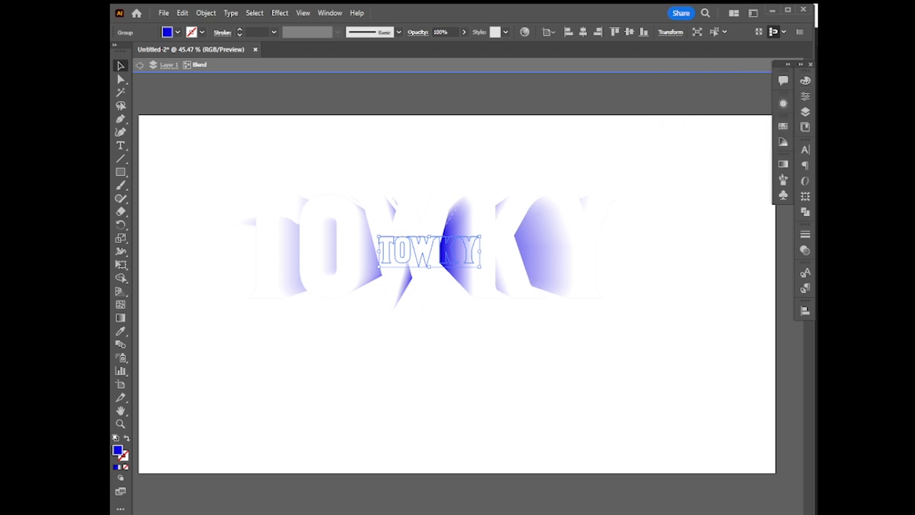
click(783, 126)
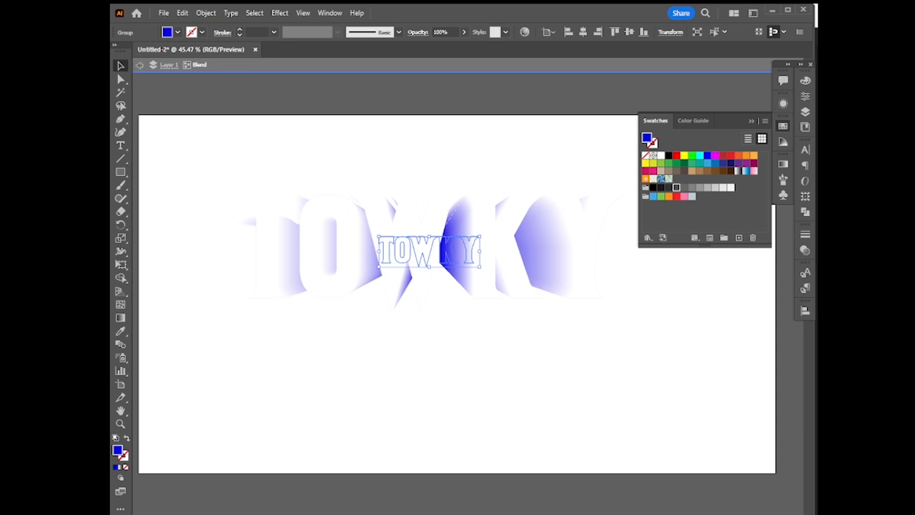
click(676, 188)
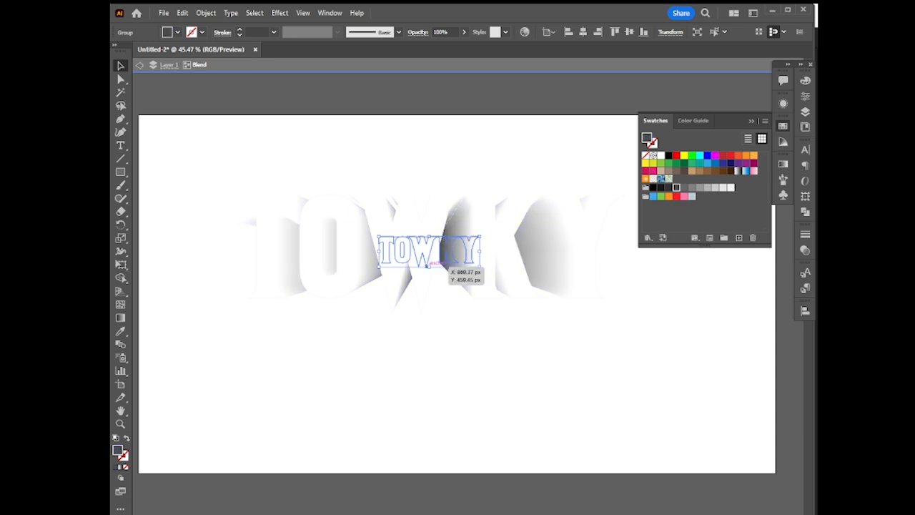
Recolour the blend's large lettering light grey with the second-lightest grey swatch
click(517, 237)
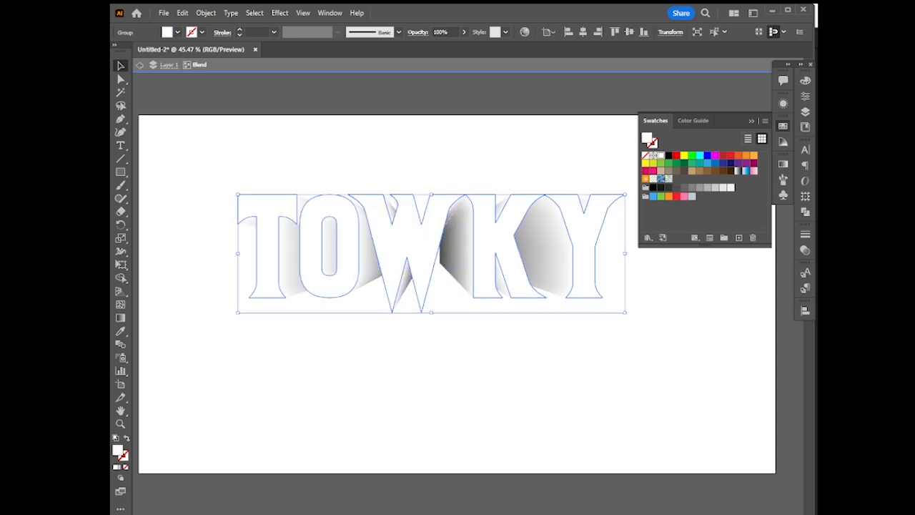
click(708, 187)
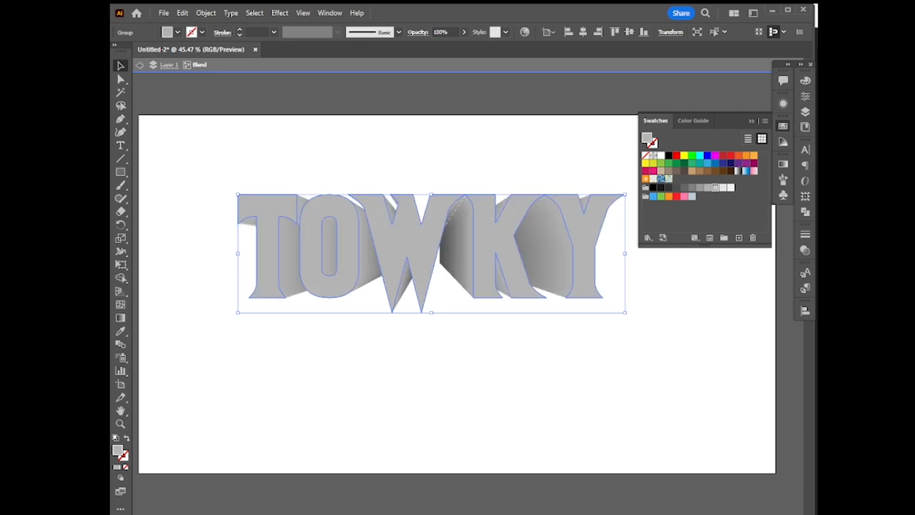
click(715, 187)
click(723, 188)
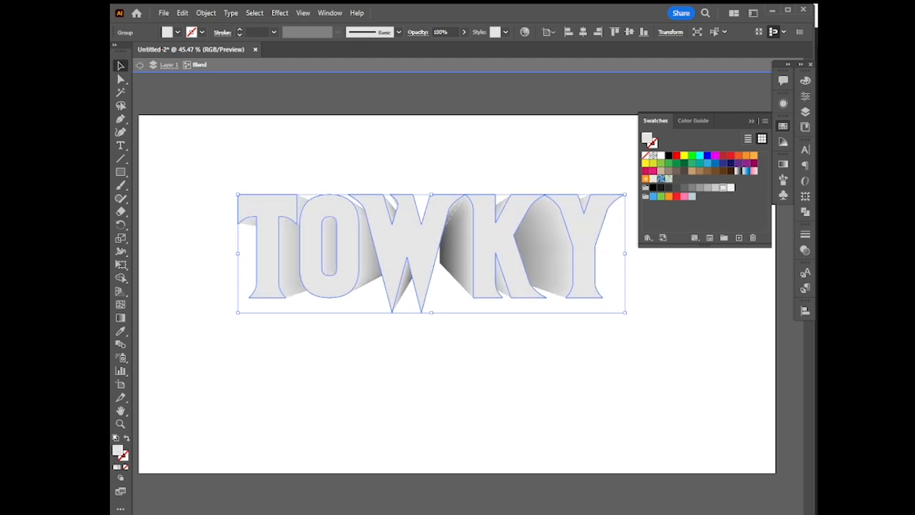
Leave isolation and recolour the front TOWKY lettering with the lightest grey swatch
click(691, 196)
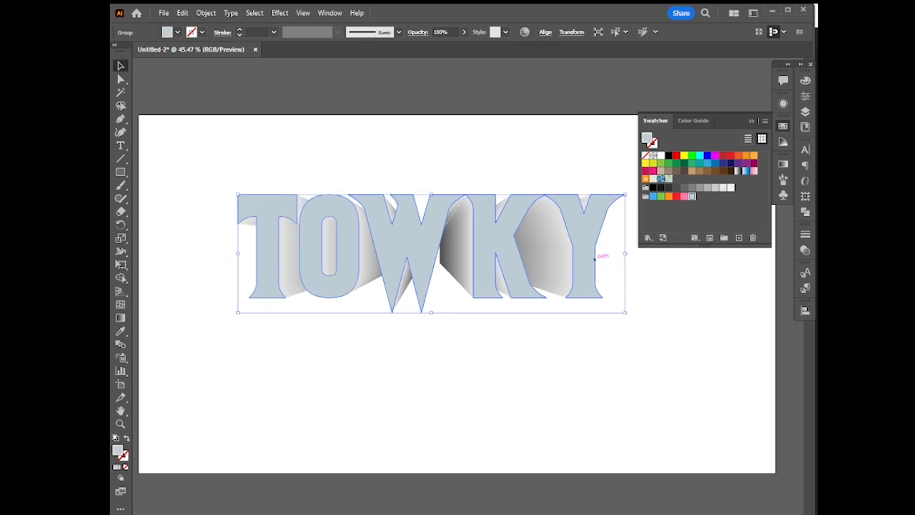
click(730, 187)
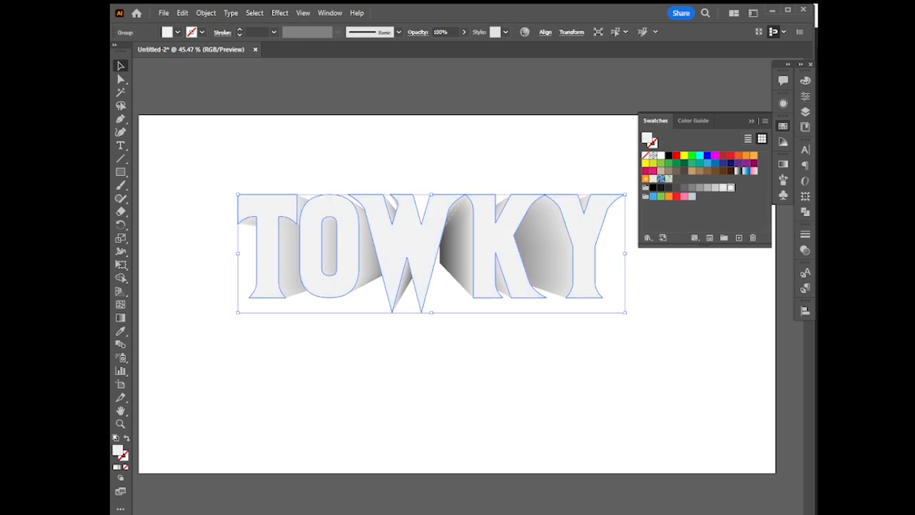
Try pale blue-grey, green, blue, purple, magenta and dark grey swatches as the fill of the front TOWKY lettering
key(ctrl+shift+a)
key(ctrl+a)
click(691, 196)
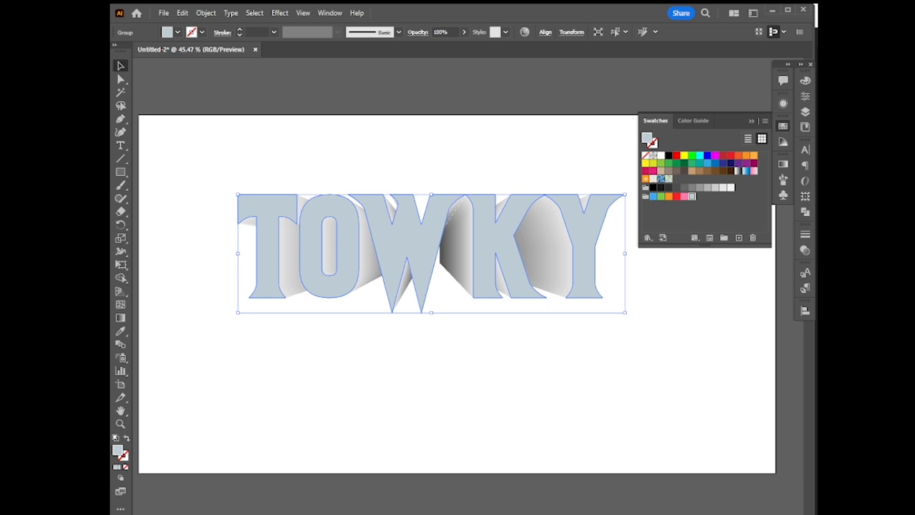
key(ctrl+shift+a)
key(ctrl+a)
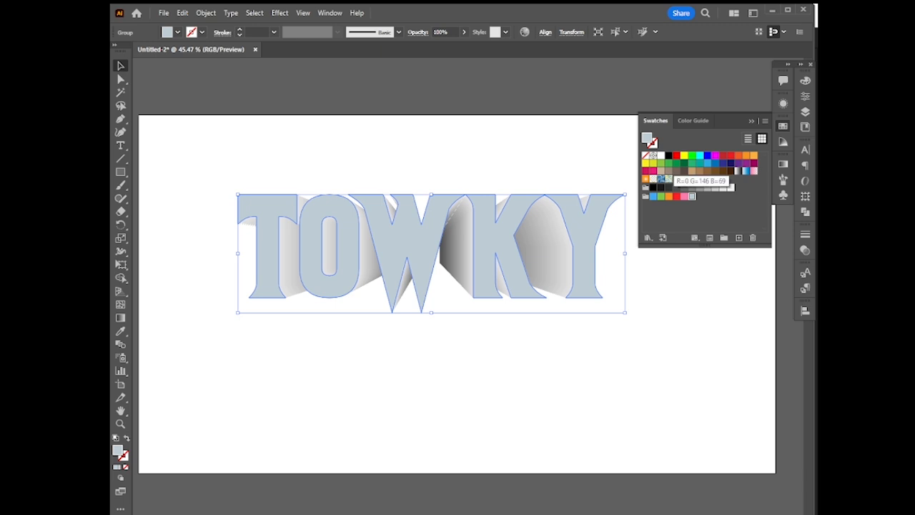
click(676, 163)
click(685, 163)
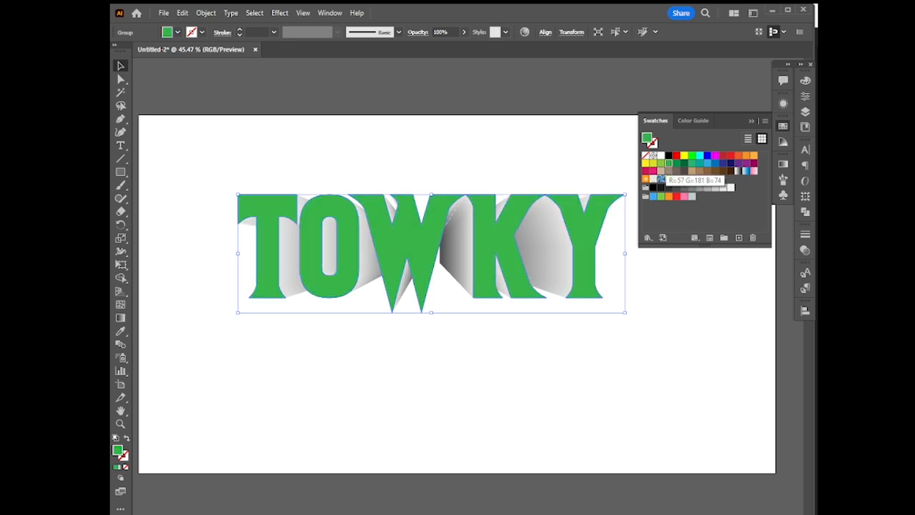
click(691, 163)
click(699, 164)
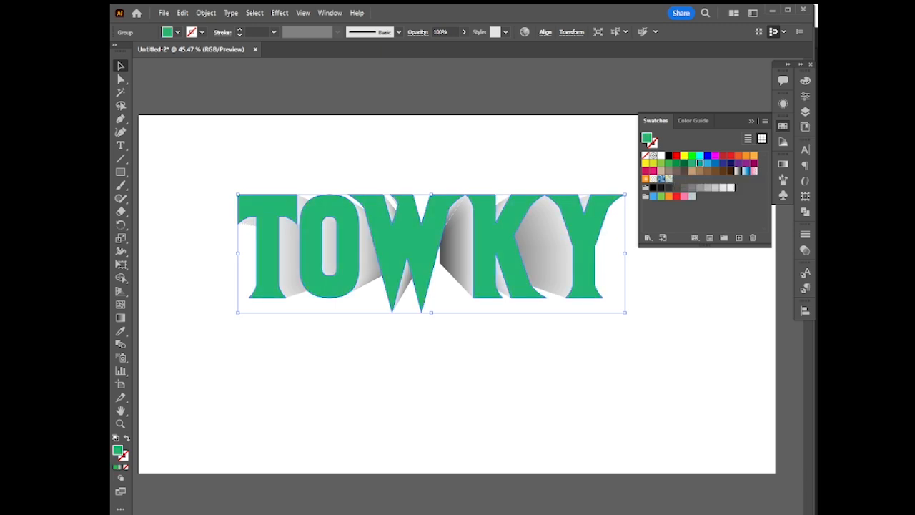
click(707, 163)
click(715, 163)
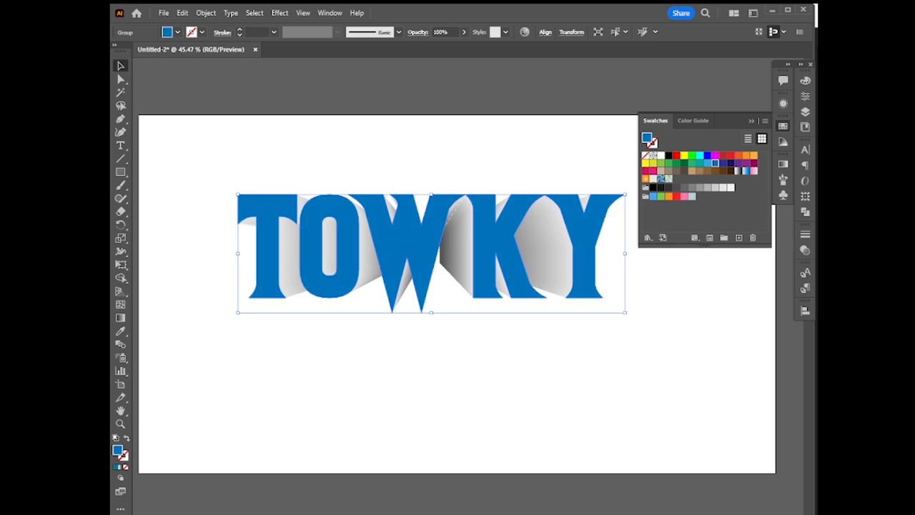
click(723, 163)
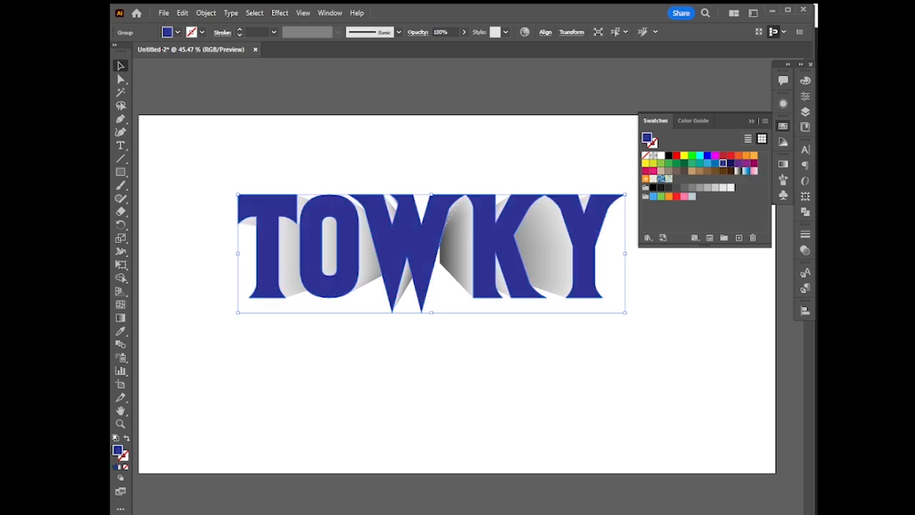
click(731, 163)
click(739, 163)
click(754, 164)
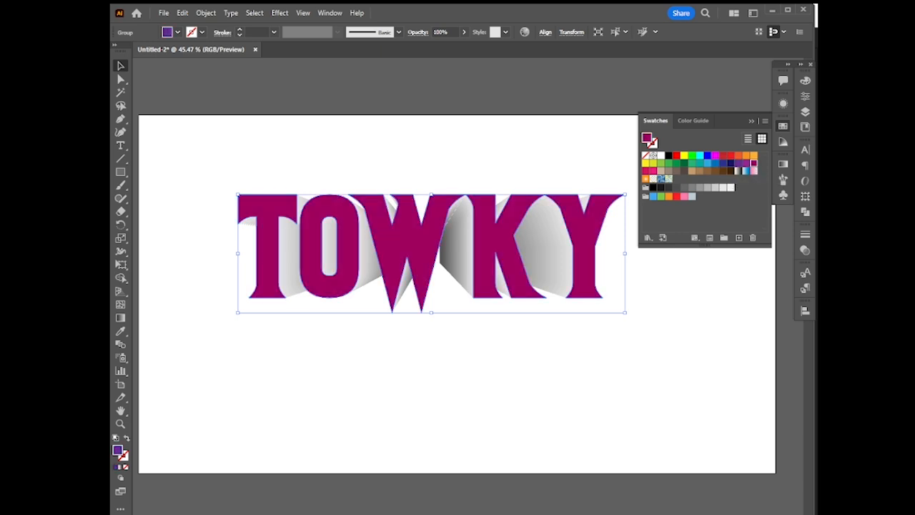
click(676, 188)
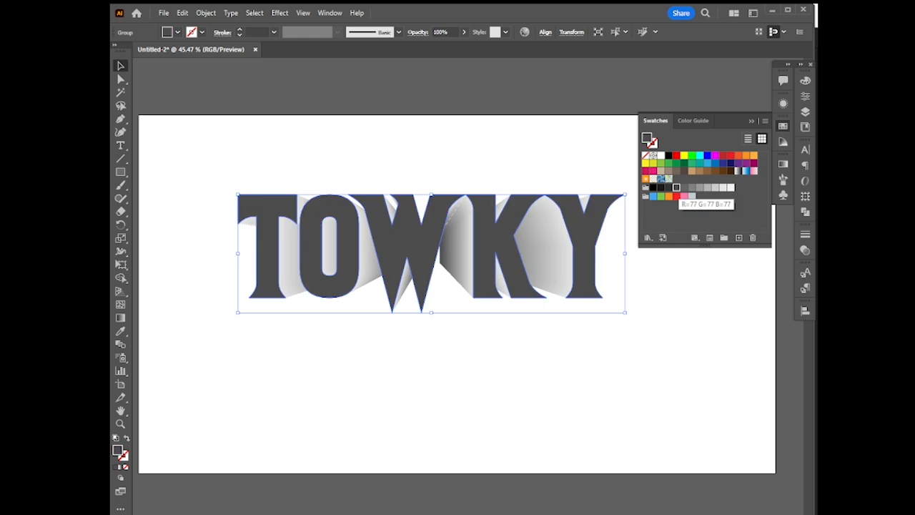
click(684, 187)
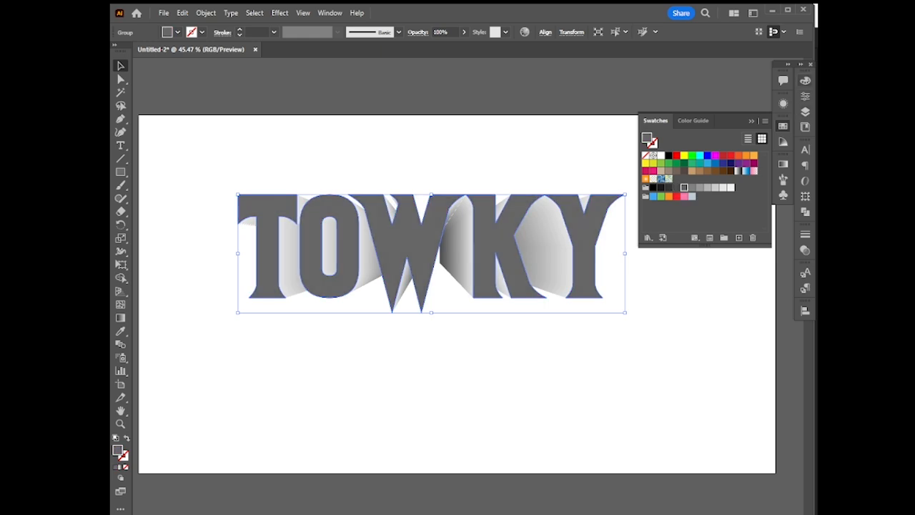
Switch the front lettering's fill colour sliders to the CMYK model
click(806, 81)
click(788, 75)
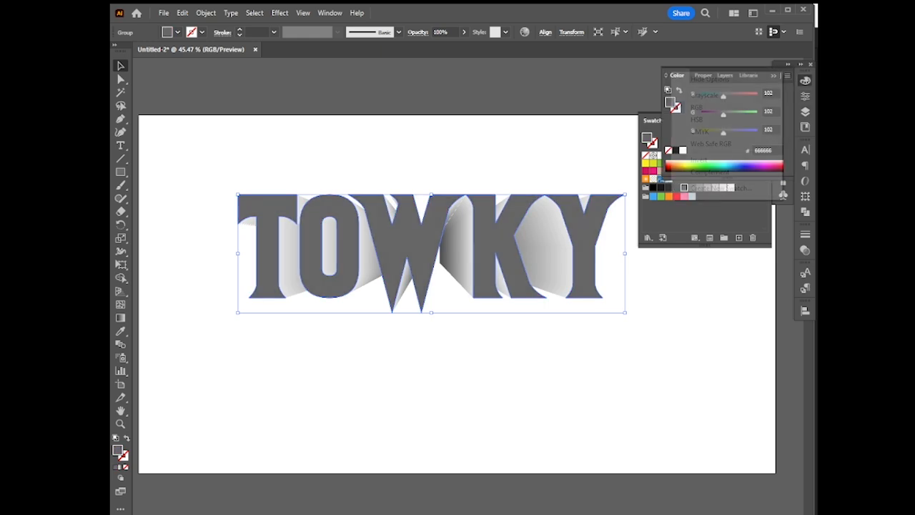
click(691, 131)
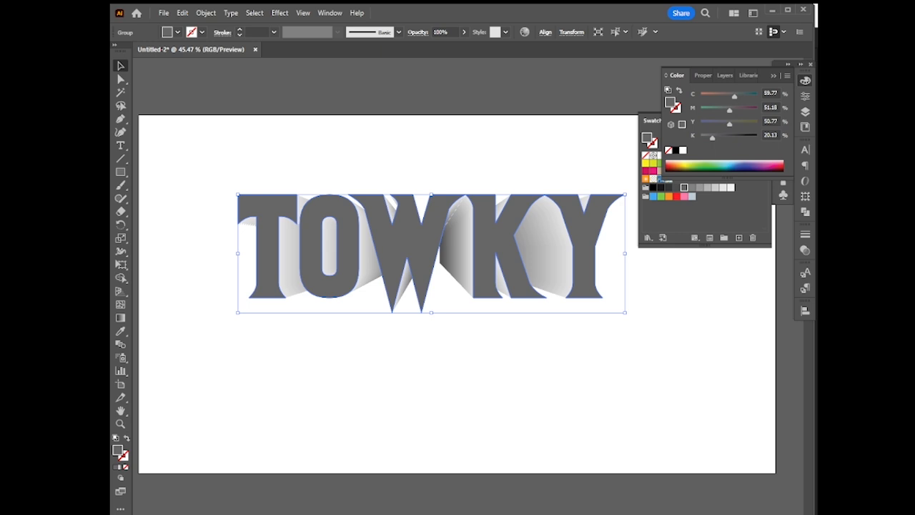
Set the front lettering's fill to C 100, M 0, Y 0, K 0 and clear the selection
text(0)
key(Tab)
text(0)
key(shift+Tab)
key(shift+Tab)
key(shift+Tab)
text(54)
key(Return)
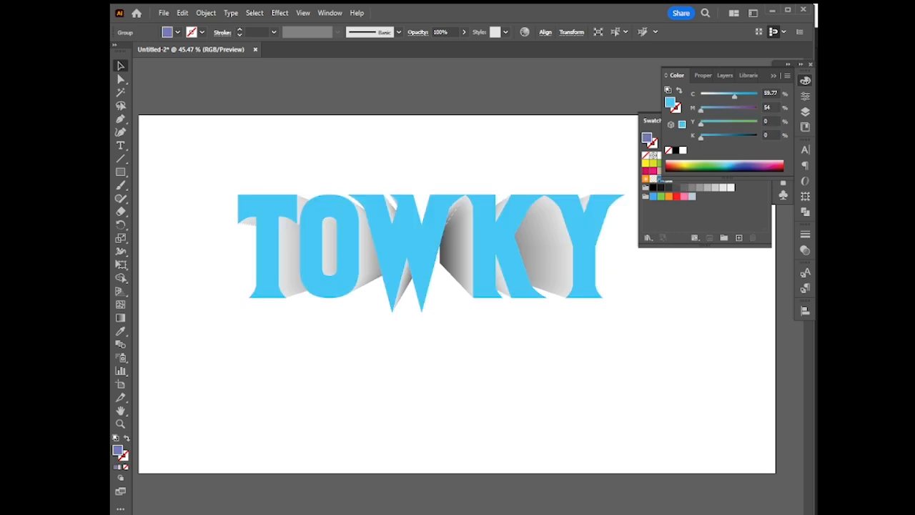
text(0)
key(shift+Tab)
text(100)
key(Return)
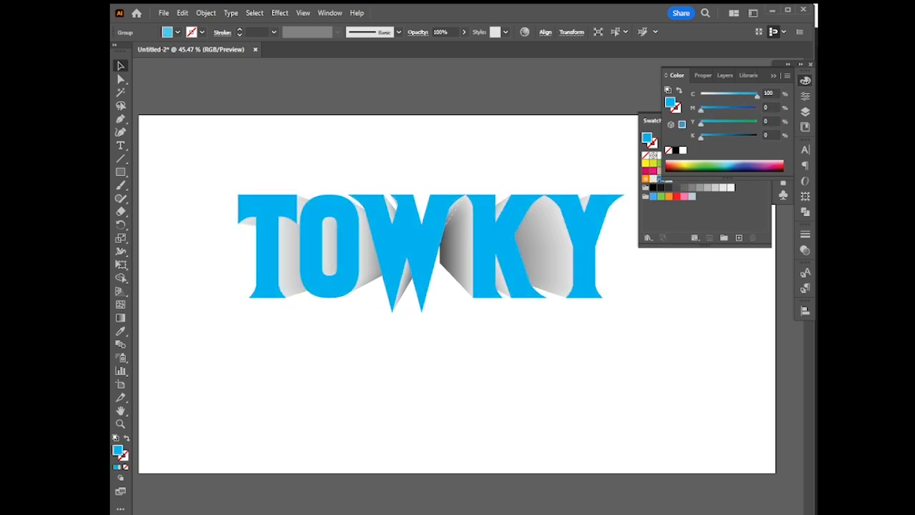
key(ctrl+shift+a)
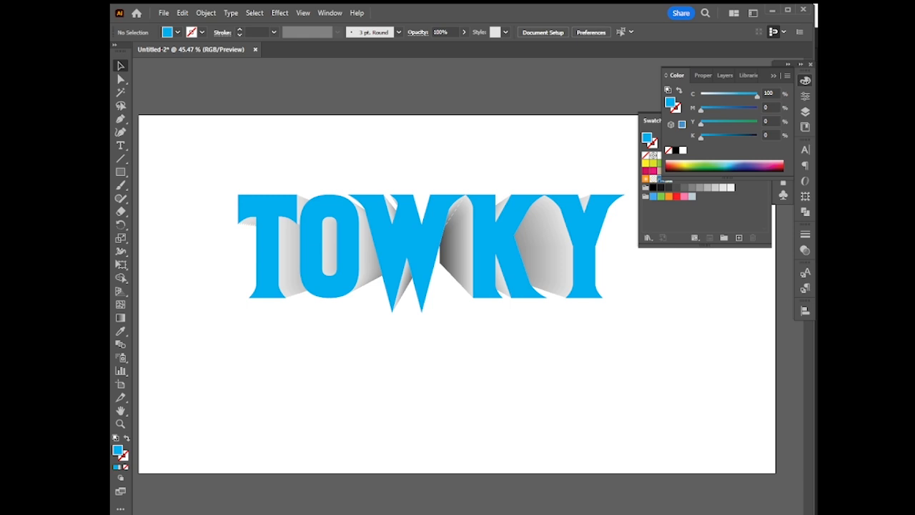
key(F6)
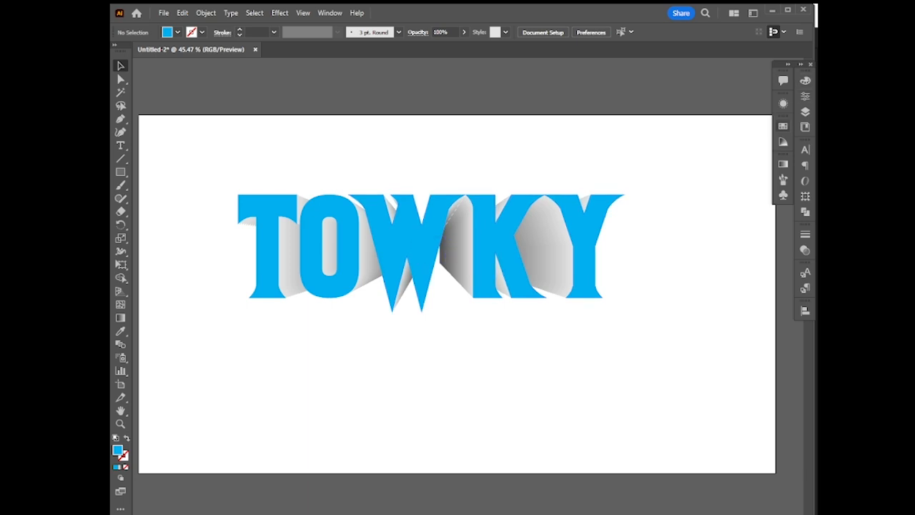
Draw a wide, very flat ellipse centred just below the TOWKY lettering
key(ctrl+minus)
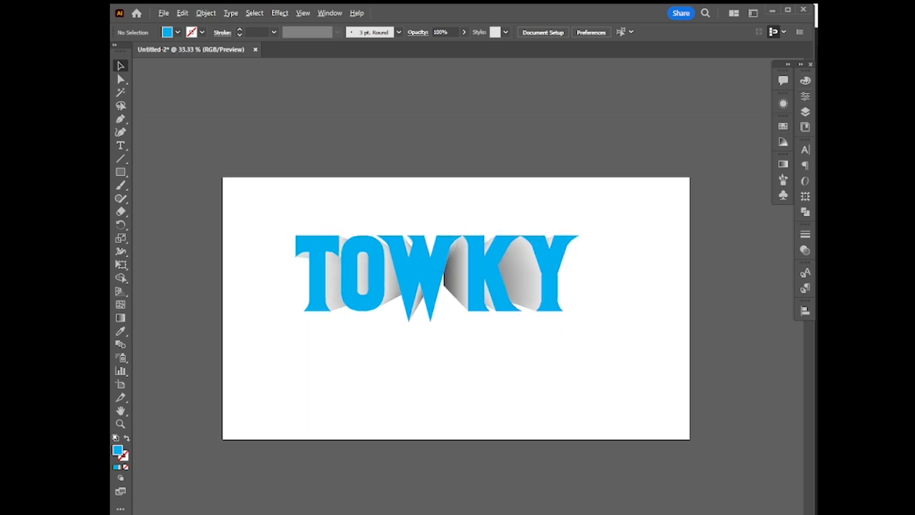
key(ctrl+plus)
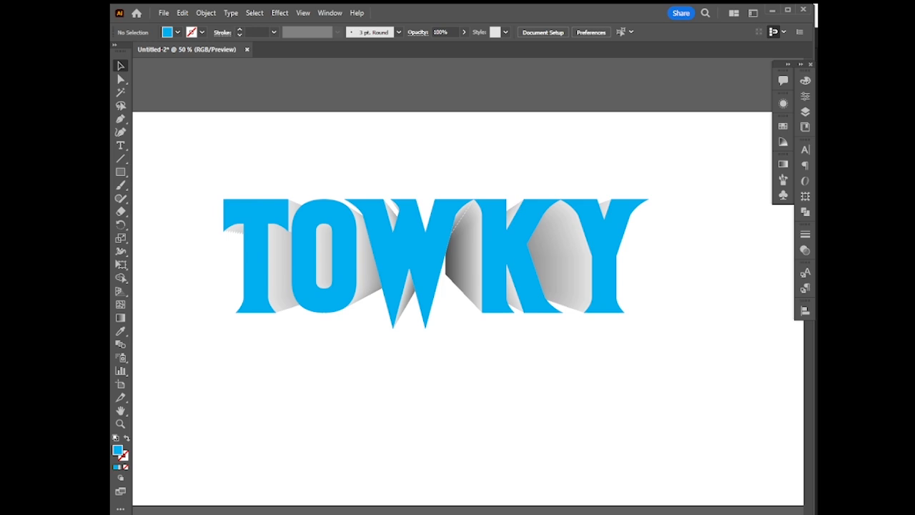
click(120, 171)
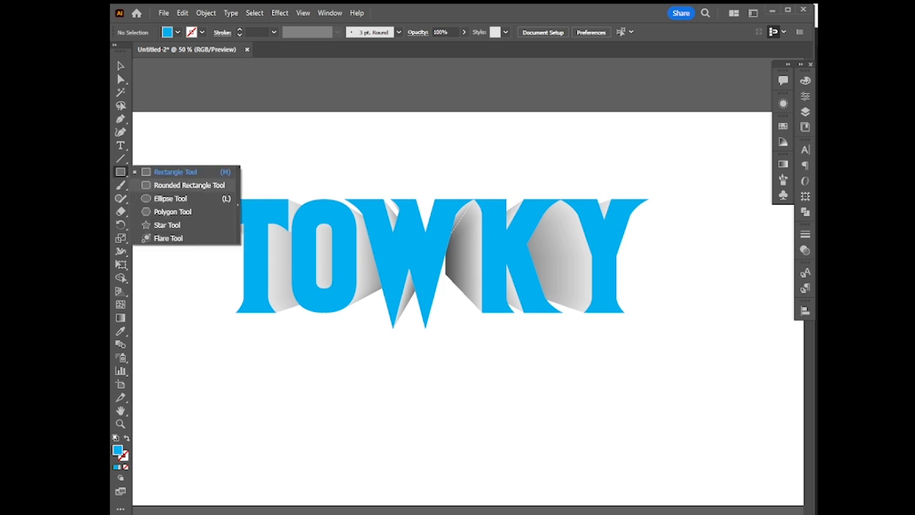
click(170, 198)
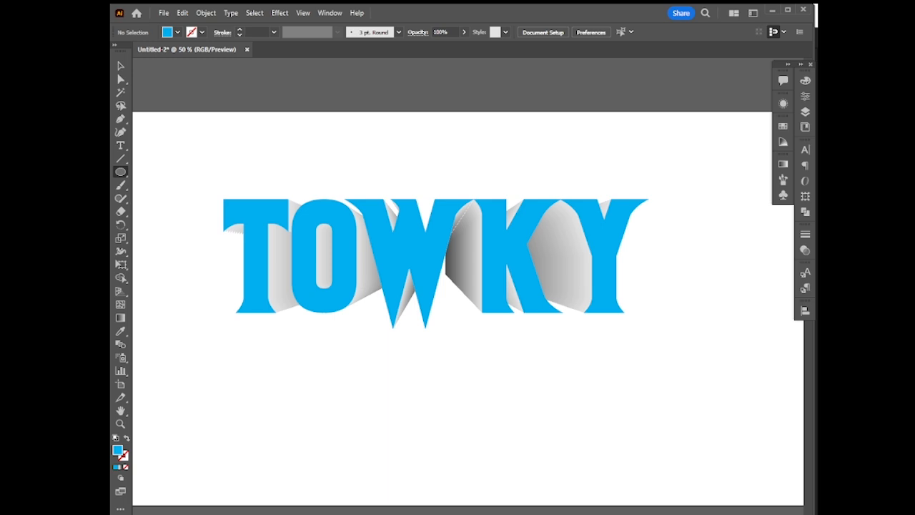
drag(293, 349, 600, 371)
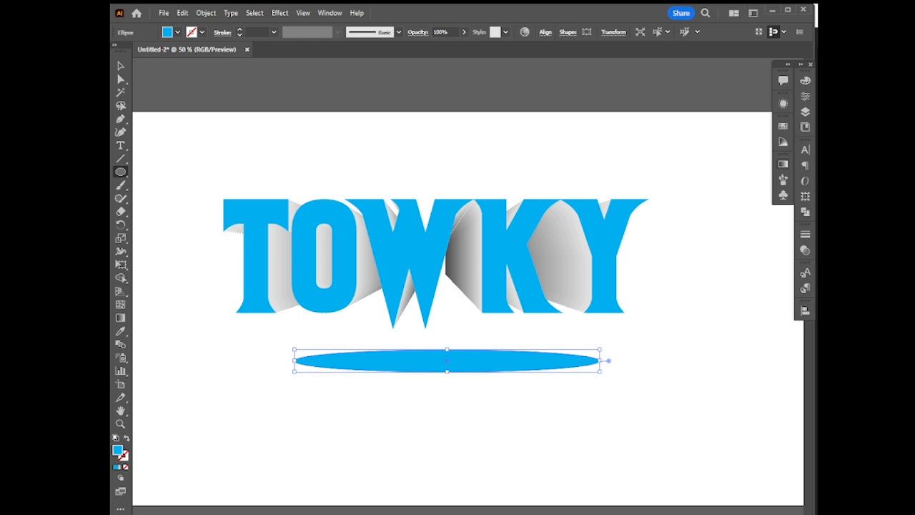
Fill the ellipse with a radial black-and-white gradient, reversed so black is at the centre
click(783, 164)
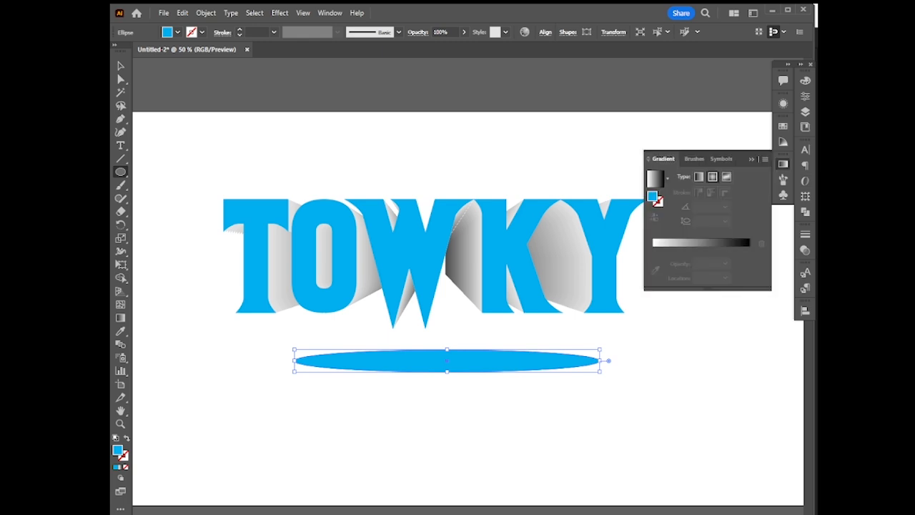
click(655, 179)
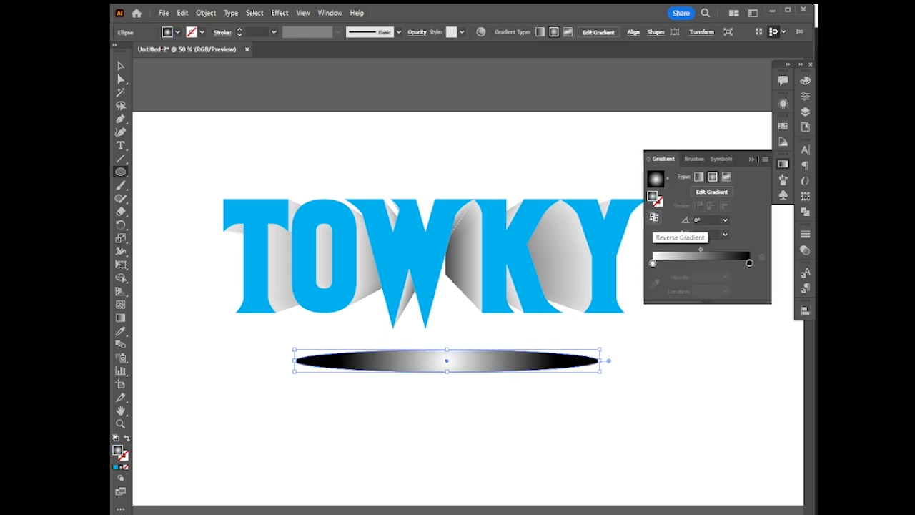
click(654, 217)
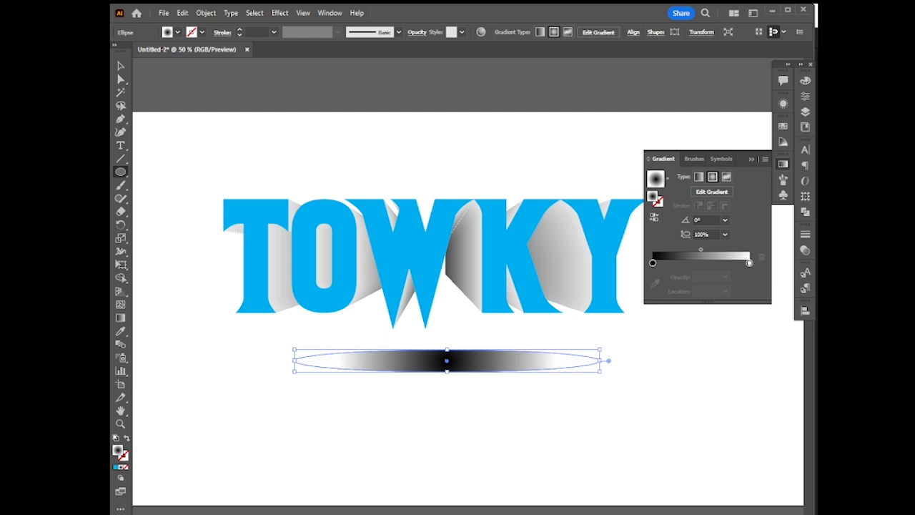
Try a linear gradient on the ellipse in both directions and return to the radial one with a black centre
click(699, 176)
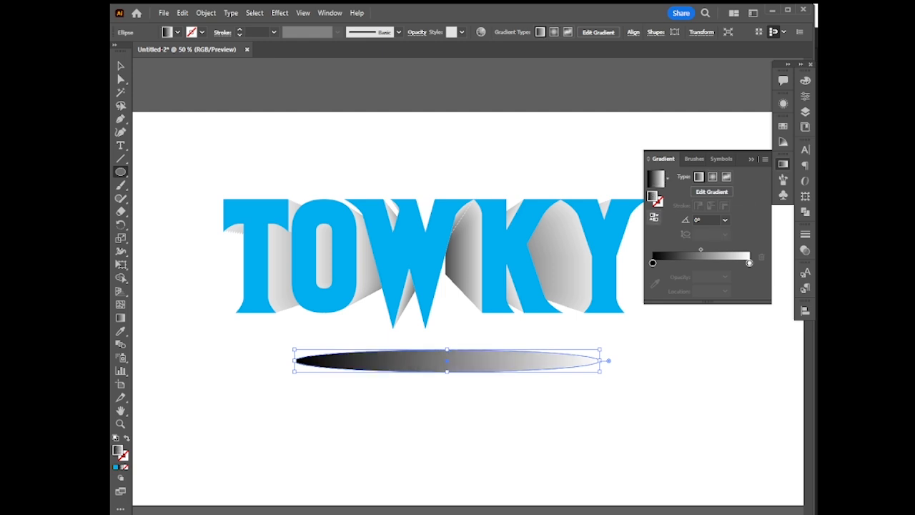
click(655, 218)
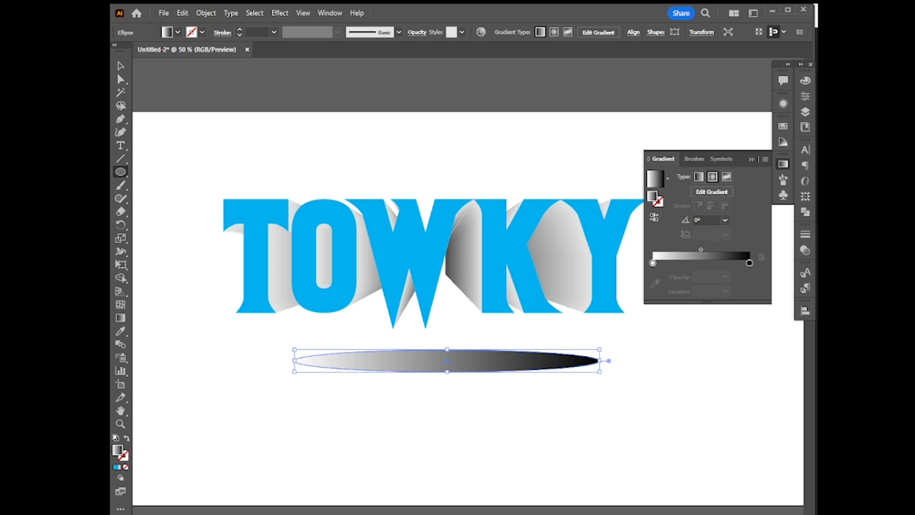
click(713, 176)
click(654, 218)
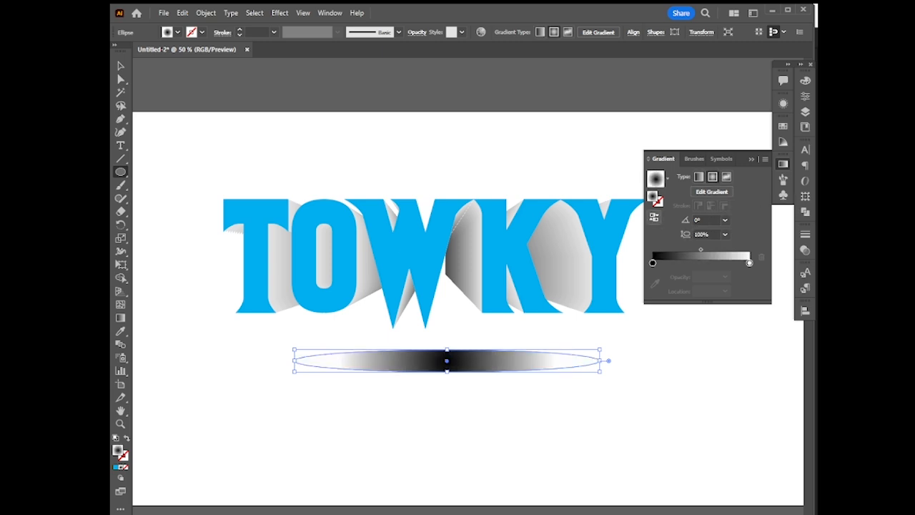
Set the opacity of the gradient's outer white stop to 0%
key(v)
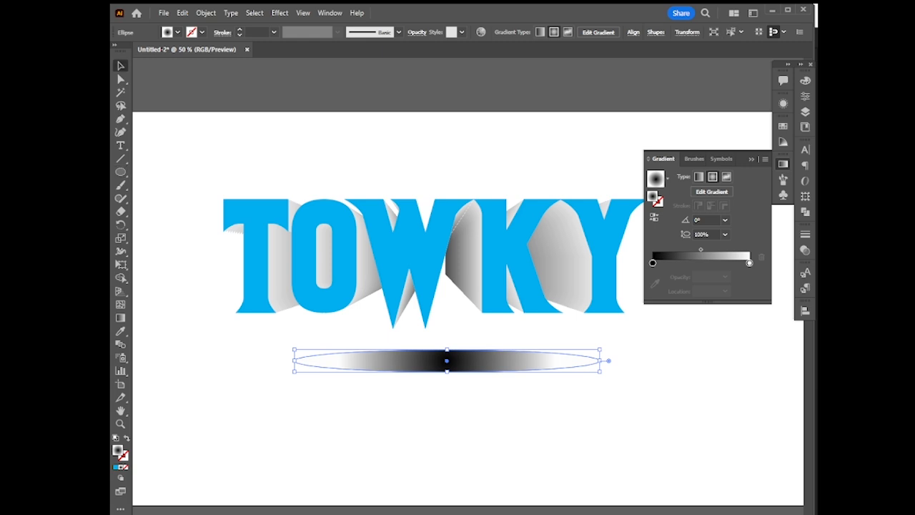
click(750, 263)
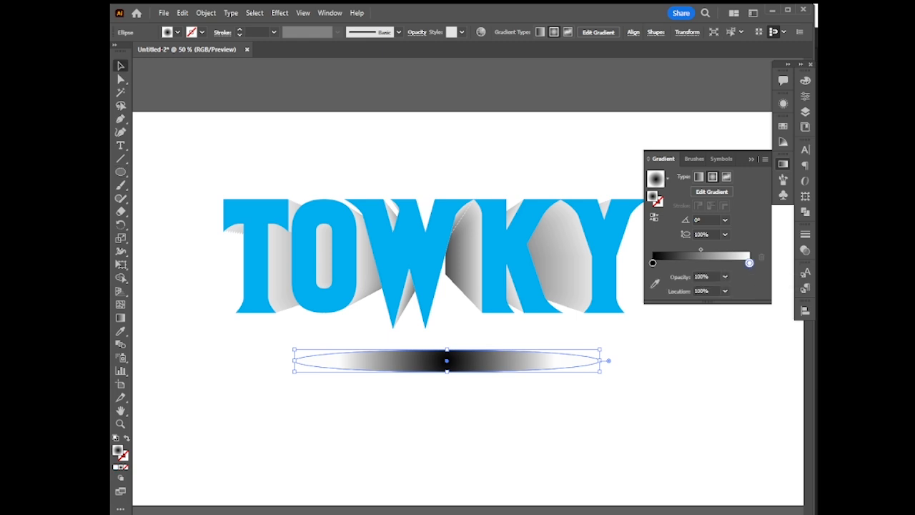
click(725, 277)
click(737, 288)
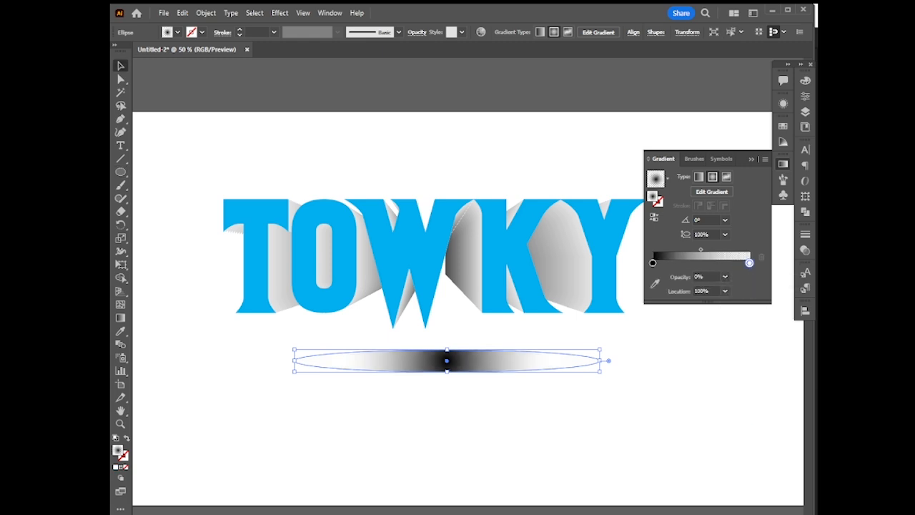
Recolour the gradient's black centre stop to C 0, M 0, Y 0, K 81
double_click(653, 264)
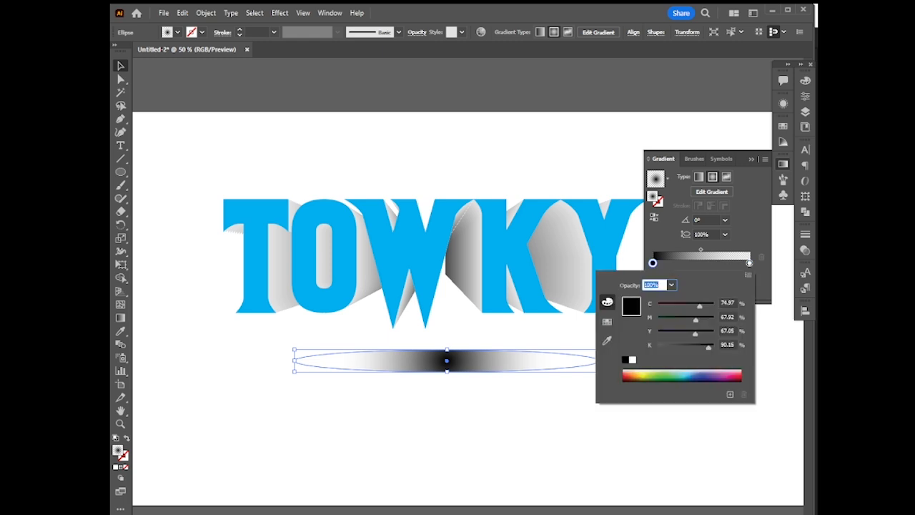
drag(695, 333, 715, 319)
mouse_move(658, 334)
mouse_down()
mouse_move(715, 334)
mouse_move(715, 306)
mouse_move(683, 333)
mouse_move(658, 333)
mouse_up()
drag(715, 320, 658, 319)
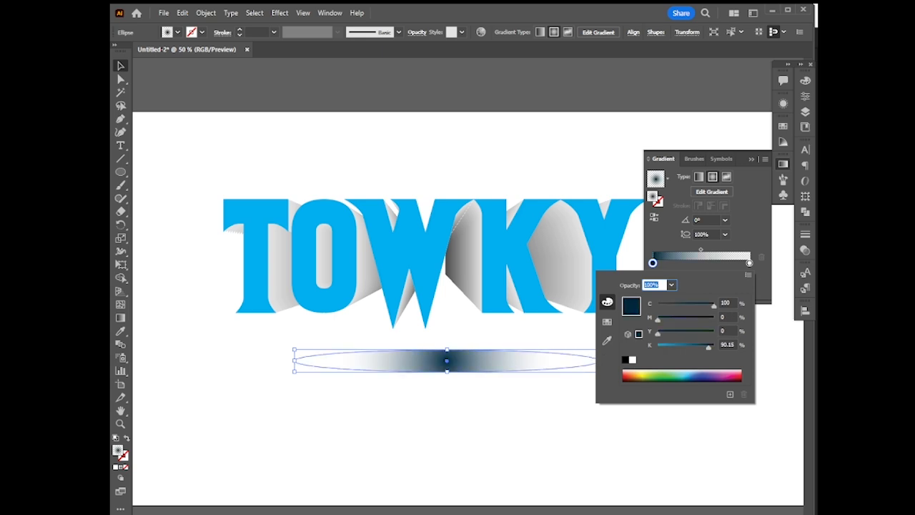
drag(715, 306, 657, 306)
mouse_move(709, 346)
mouse_down()
mouse_move(690, 347)
mouse_move(704, 346)
mouse_up()
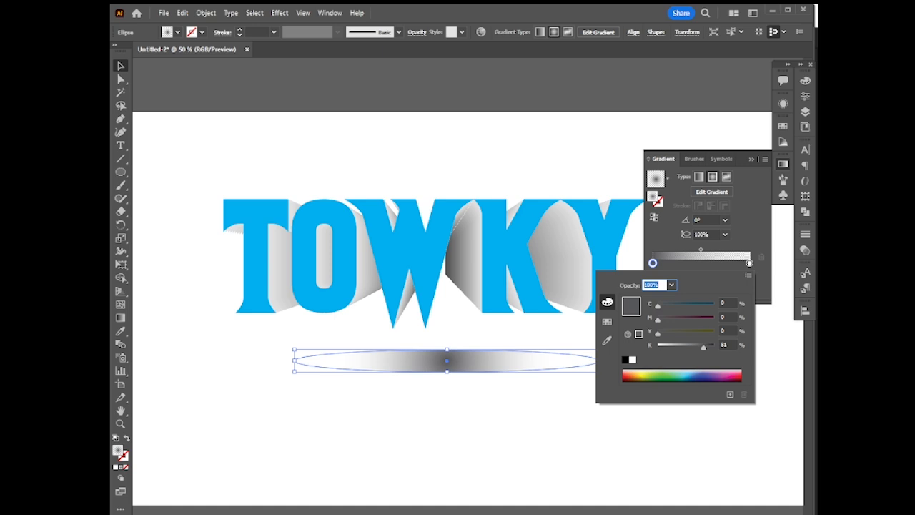
key(Escape)
key(ctrl+shift+a)
Move the ellipse slightly closer to the lettering and flatten its radial gradient to an aspect ratio of about 12%
drag(448, 351, 447, 352)
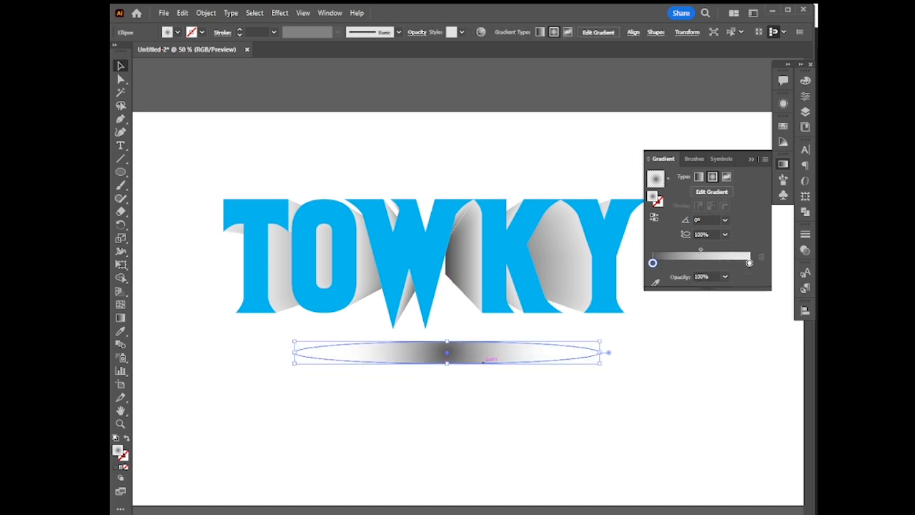
click(711, 192)
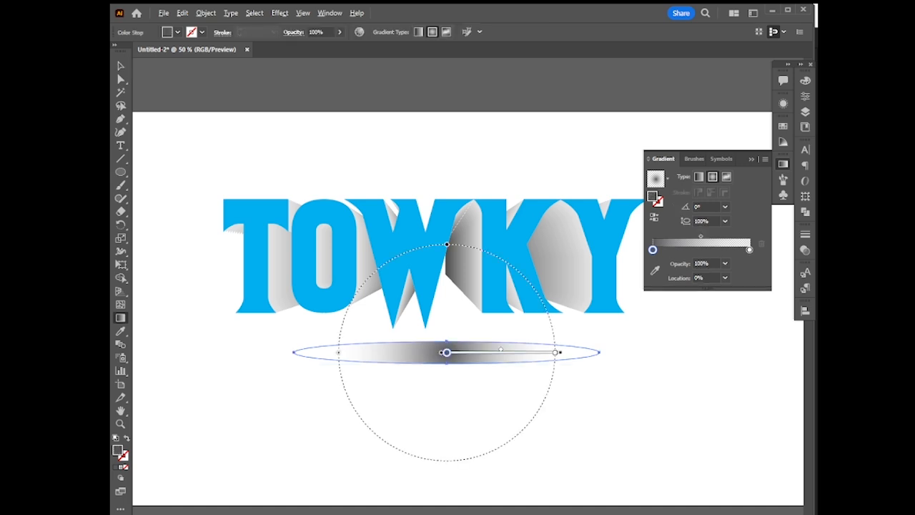
drag(447, 244, 446, 341)
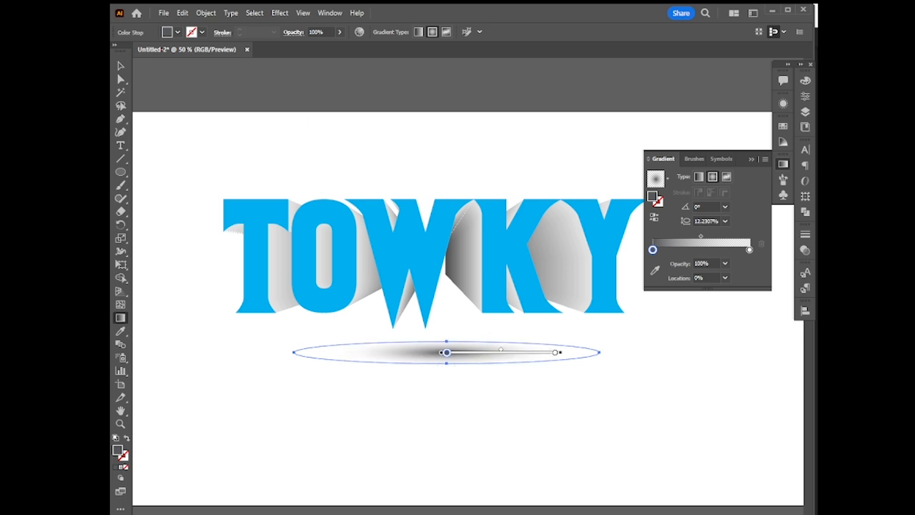
Widen the shadow ellipse symmetrically to about 1300 px and move it up closer beneath the lettering
key(v)
key(ctrl+shift+a)
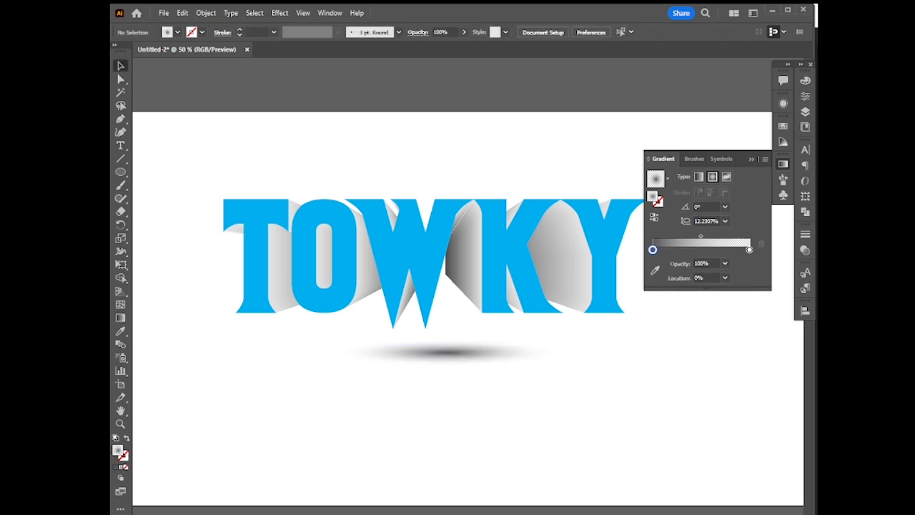
click(597, 352)
drag(603, 352, 679, 347)
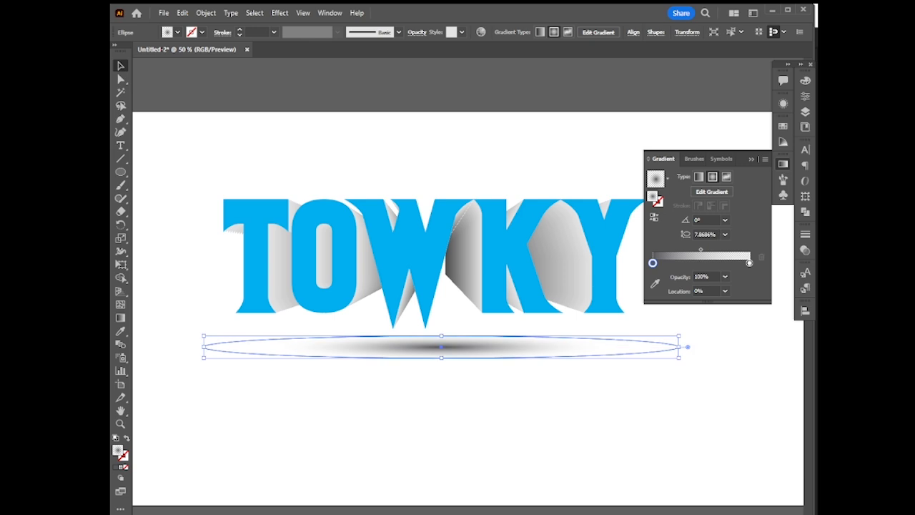
click(687, 347)
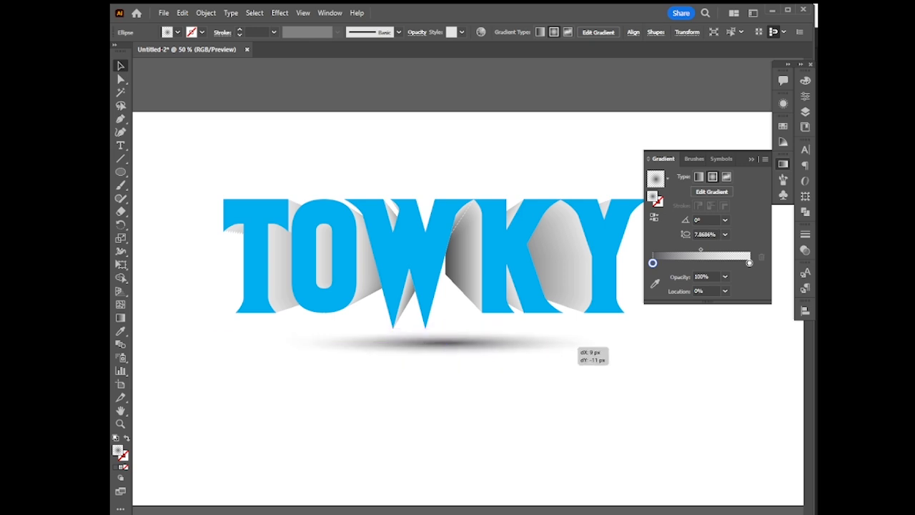
click(440, 345)
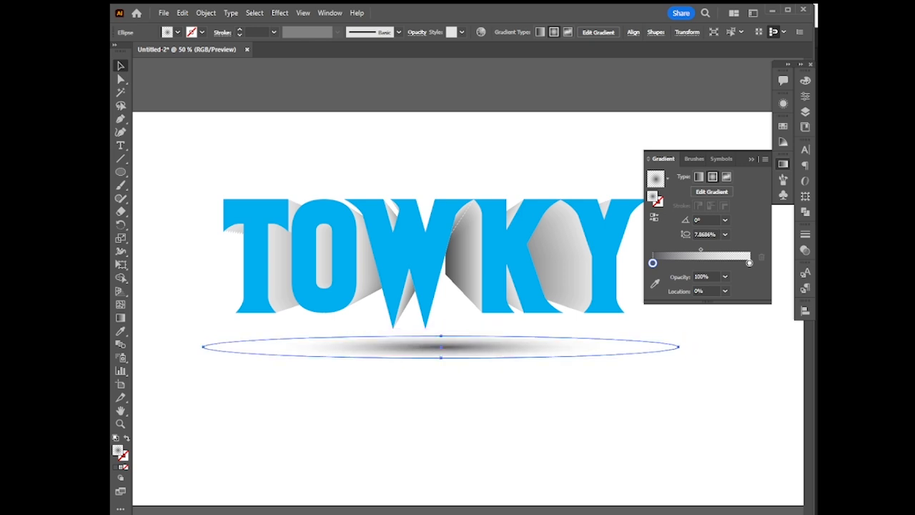
mouse_move(537, 341)
mouse_down()
mouse_move(536, 312)
mouse_move(532, 327)
mouse_move(545, 341)
mouse_move(532, 334)
mouse_up()
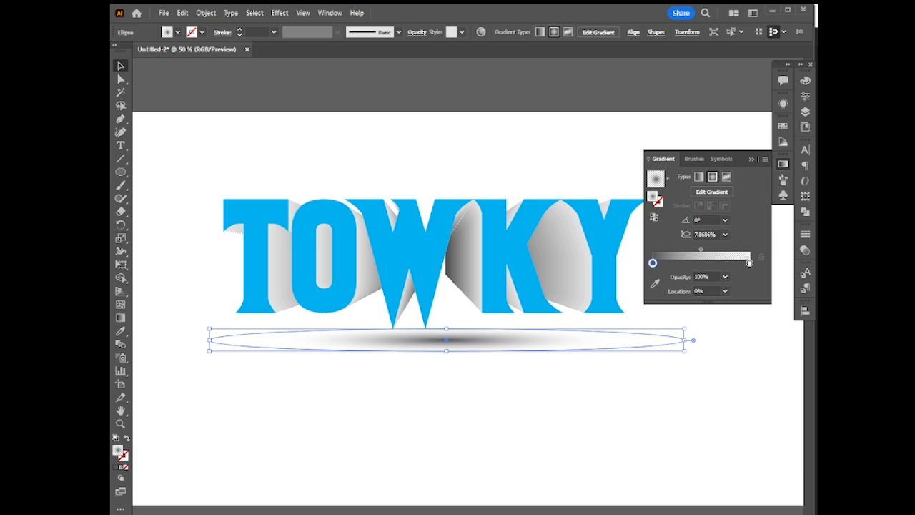
Set the shadow ellipse's blend mode to Multiply and its opacity to 37%
click(806, 251)
click(694, 246)
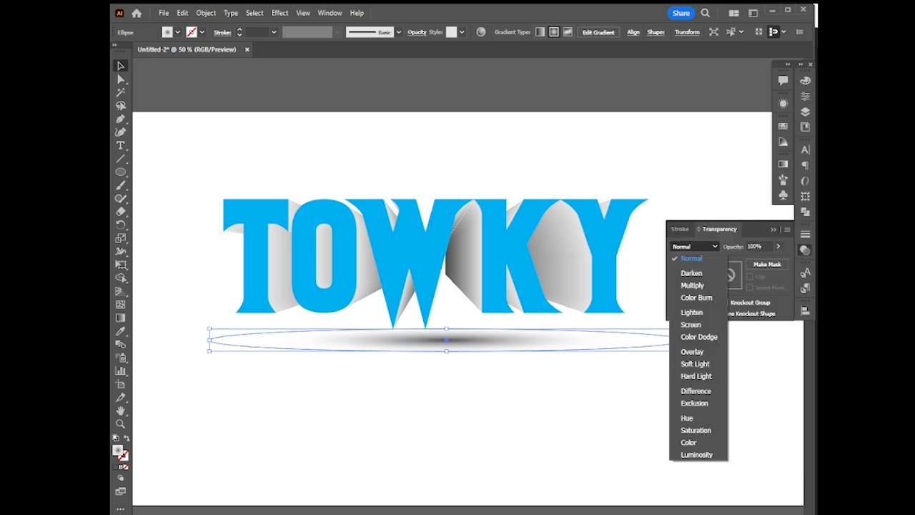
click(688, 285)
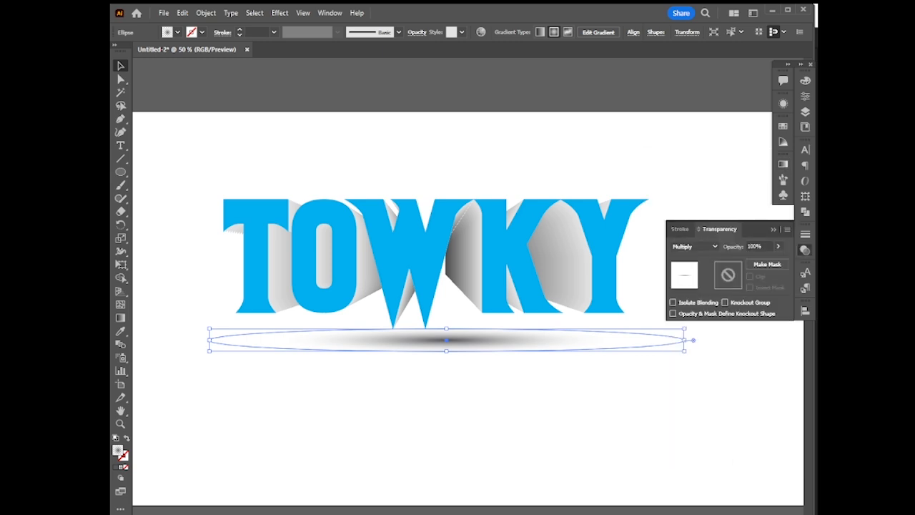
click(778, 246)
drag(778, 260, 751, 260)
key(ctrl+shift+a)
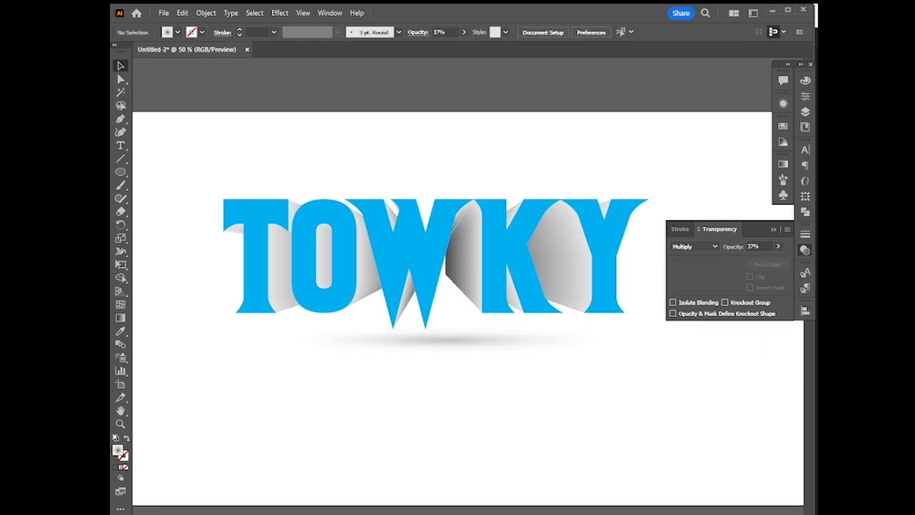
Group the front TOWKY lettering with its grey blend, leaving the shadow ellipse out of the group
key(ctrl+minus)
key(ctrl+minus)
key(ctrl+minus)
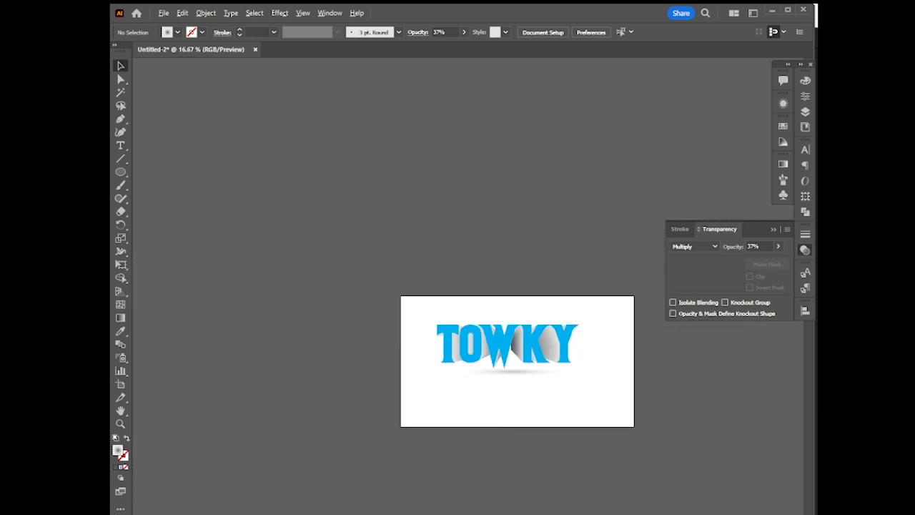
key(ctrl+equal)
key(ctrl+equal)
click(501, 355)
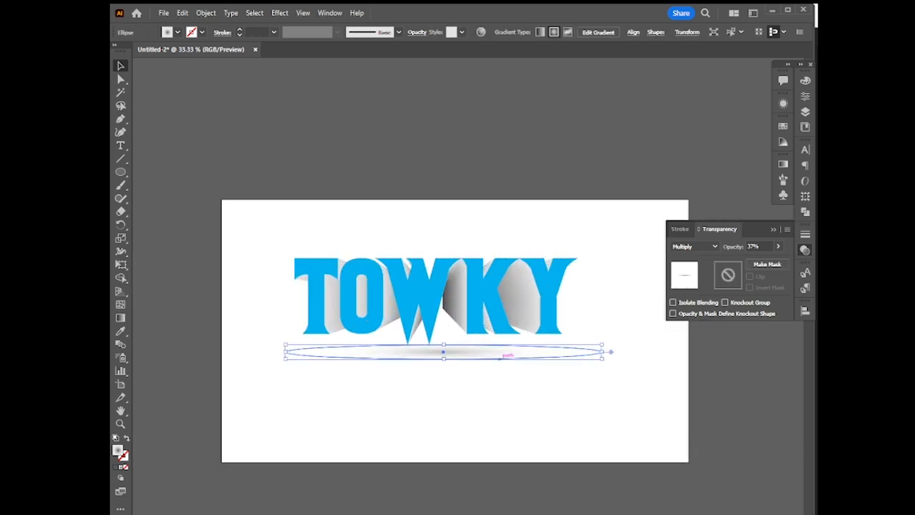
key(ctrl+shift+a)
drag(524, 222, 478, 293)
right_click(478, 294)
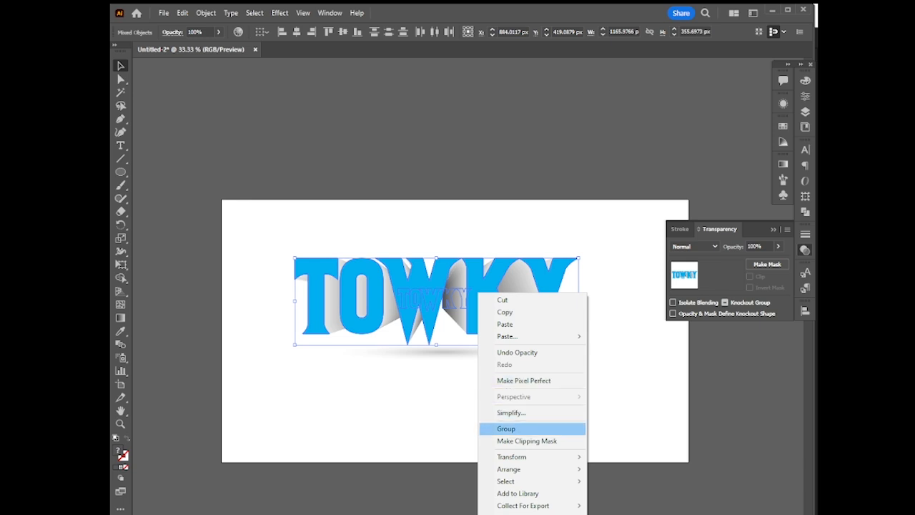
click(515, 429)
key(ctrl+shift+a)
Align the lettering group and the shadow ellipse on their horizontal centres
drag(596, 430, 405, 294)
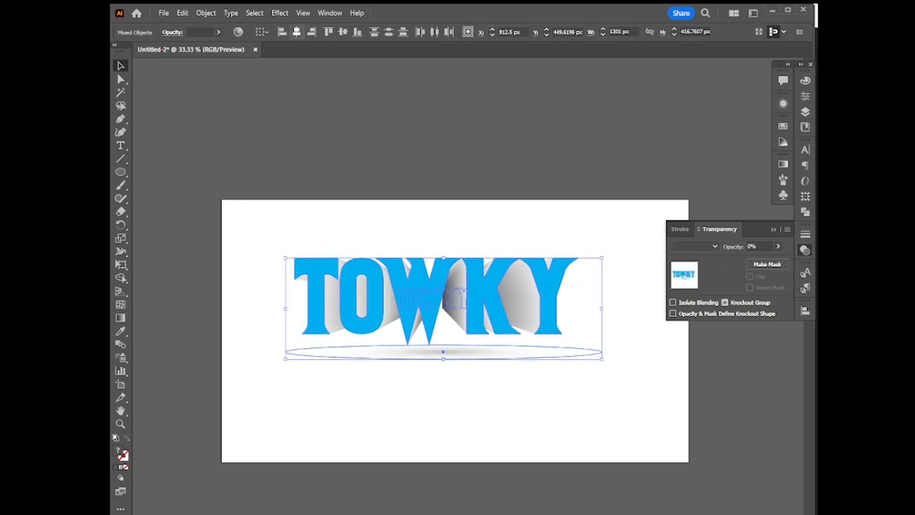
click(297, 32)
key(ctrl+shift+a)
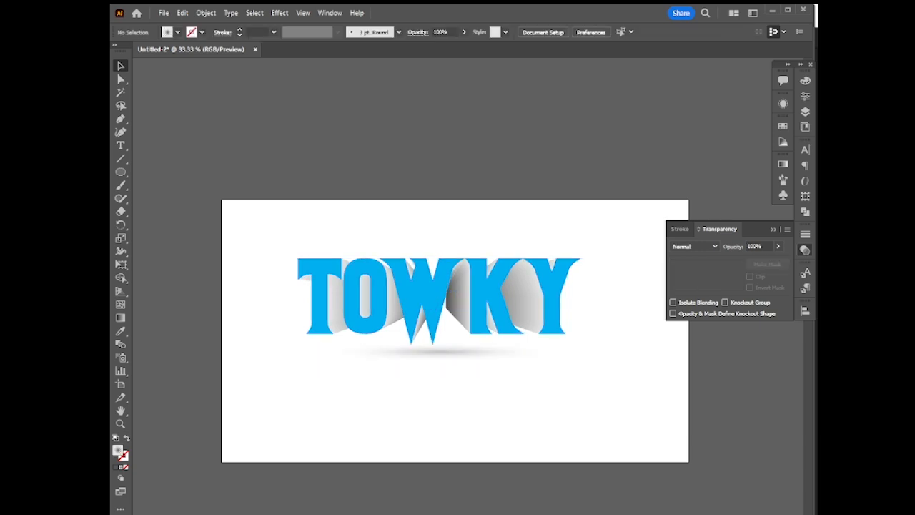
Ungroup the TOWKY lettering from its blend and clear the selection
key(ctrl+minus)
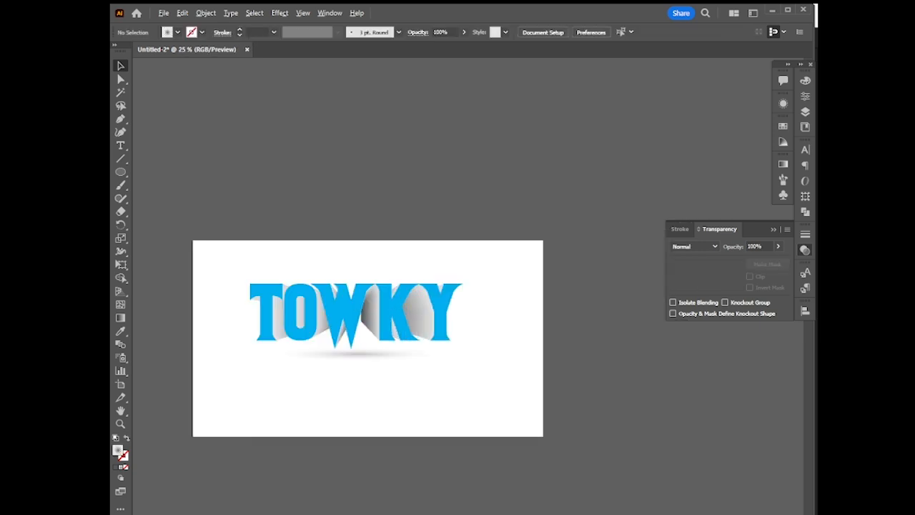
drag(368, 338, 418, 332)
key(ctrl+plus)
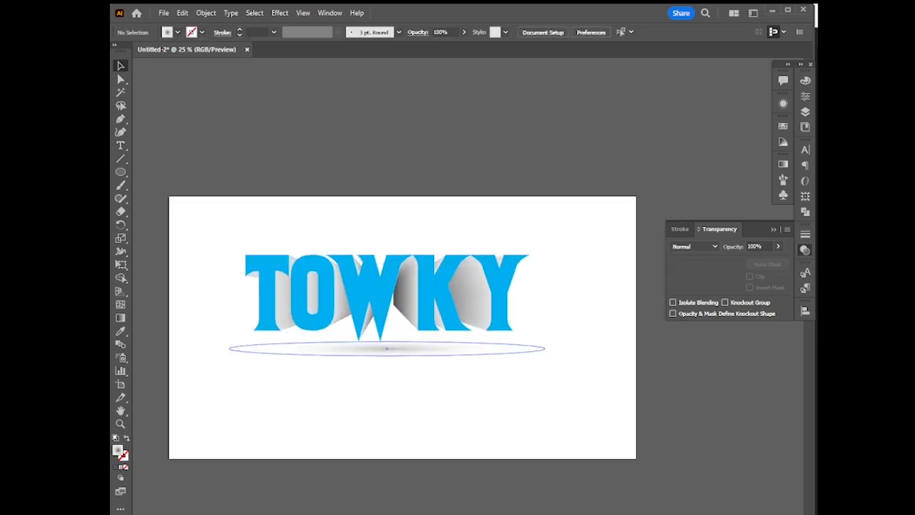
scroll(443, 333, left, 2)
right_click(482, 299)
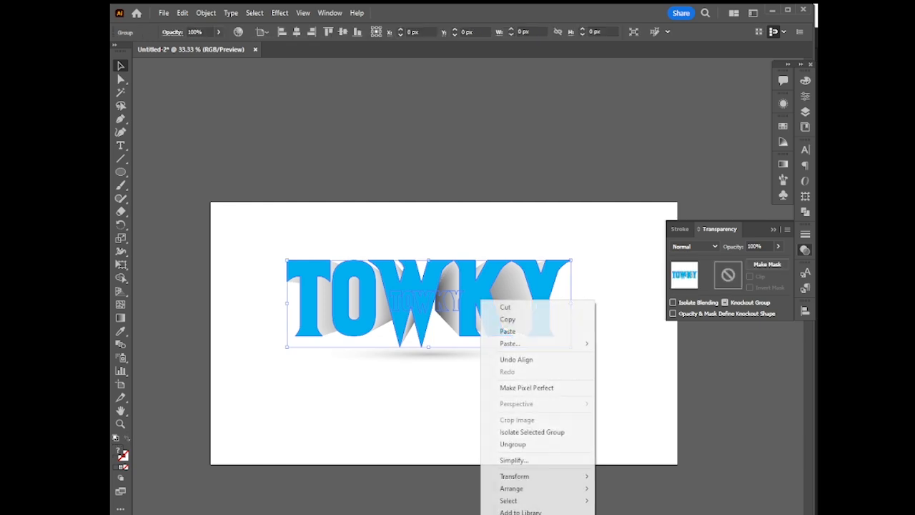
click(513, 444)
click(516, 410)
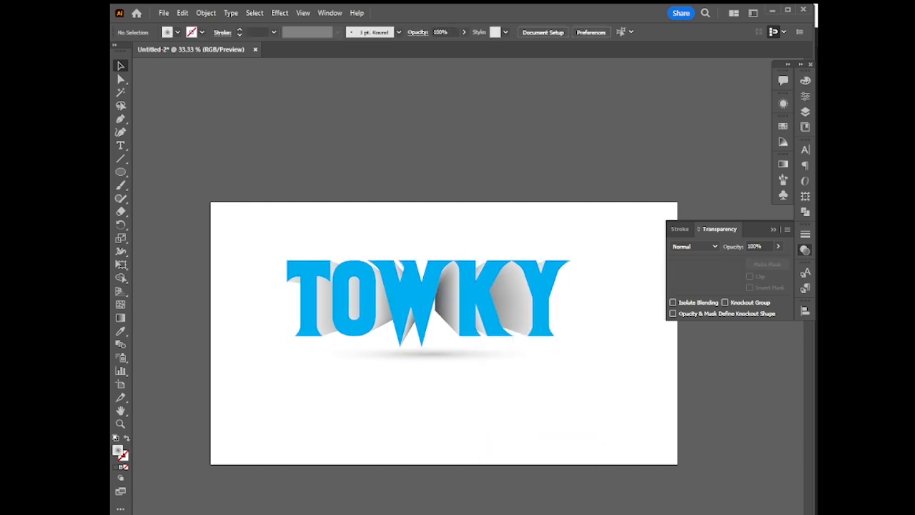
Try the Sky gradient preset on the front lettering and replace it with the Summer preset
click(470, 304)
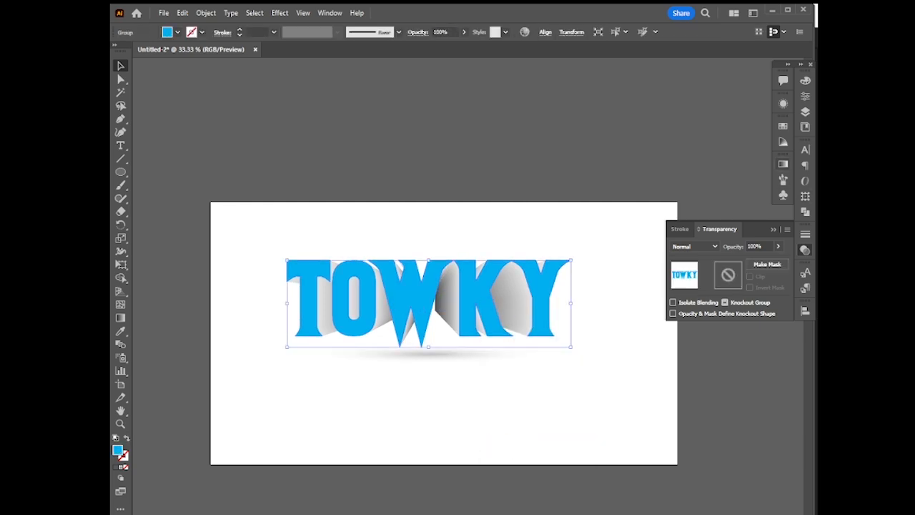
click(784, 164)
click(667, 179)
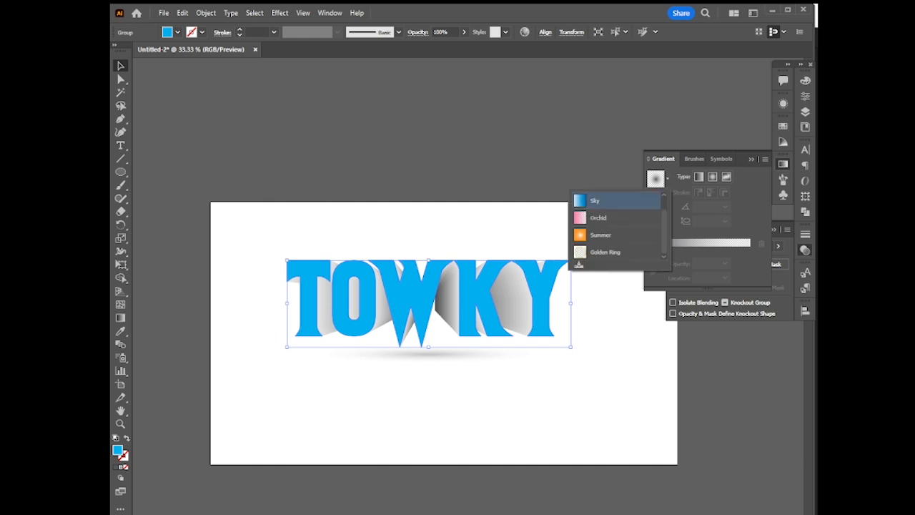
click(595, 200)
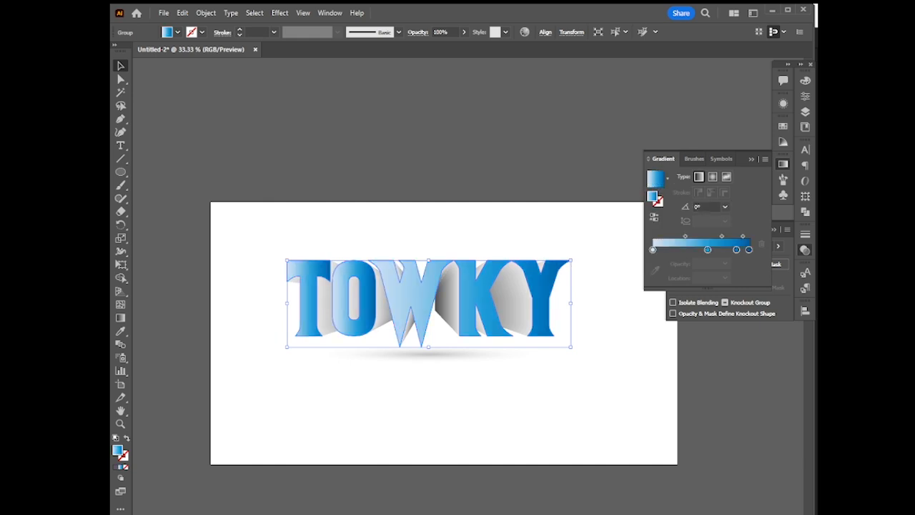
click(667, 178)
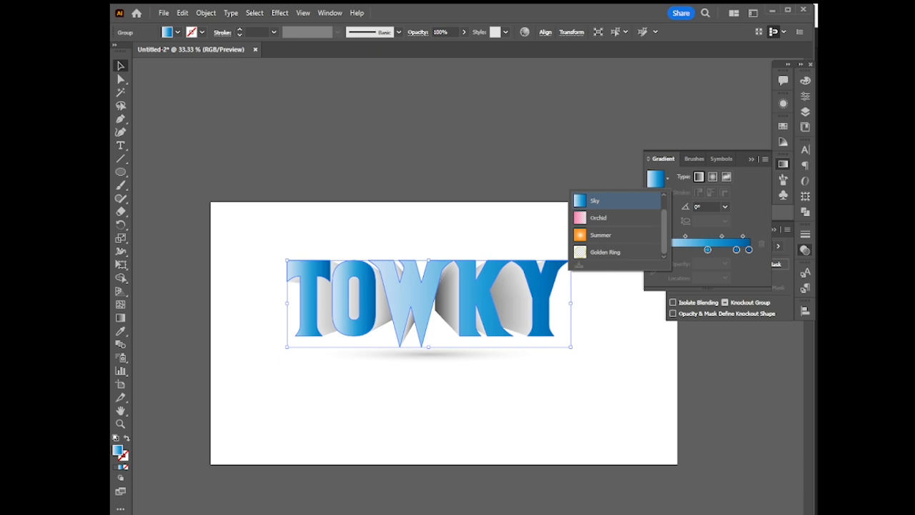
click(600, 235)
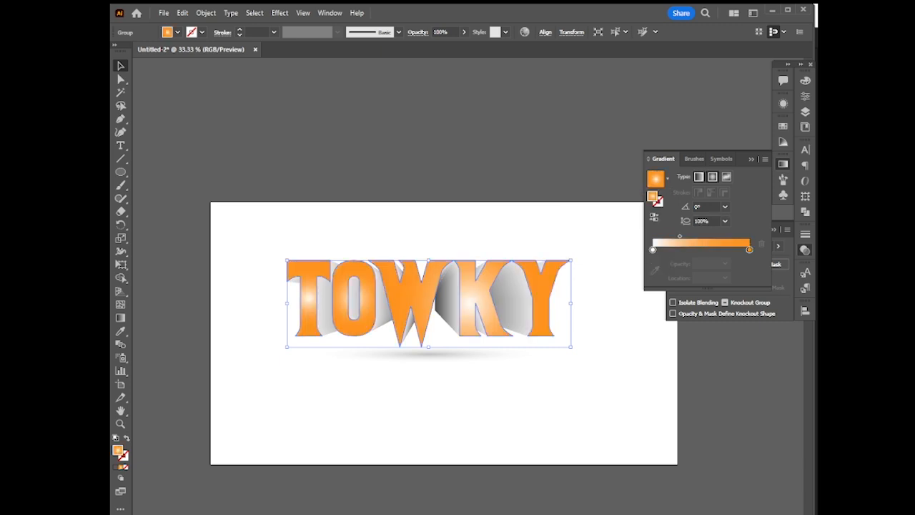
Make the lettering's orange gradient linear, shift its midpoint to about 51% and reverse the gradient direction
click(699, 176)
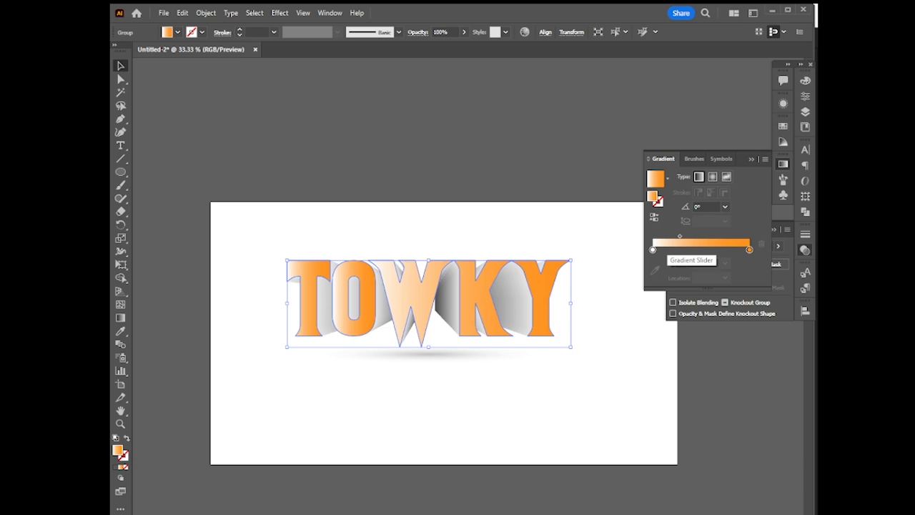
drag(679, 237, 702, 236)
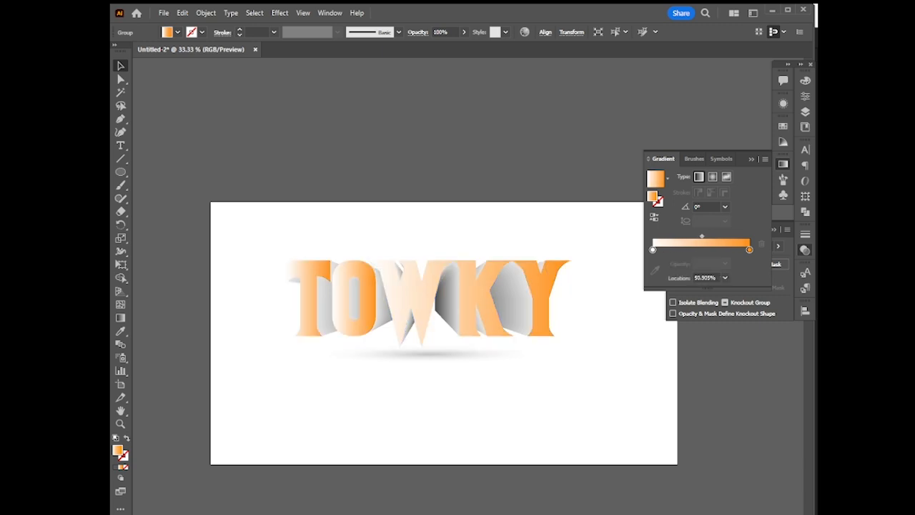
click(655, 217)
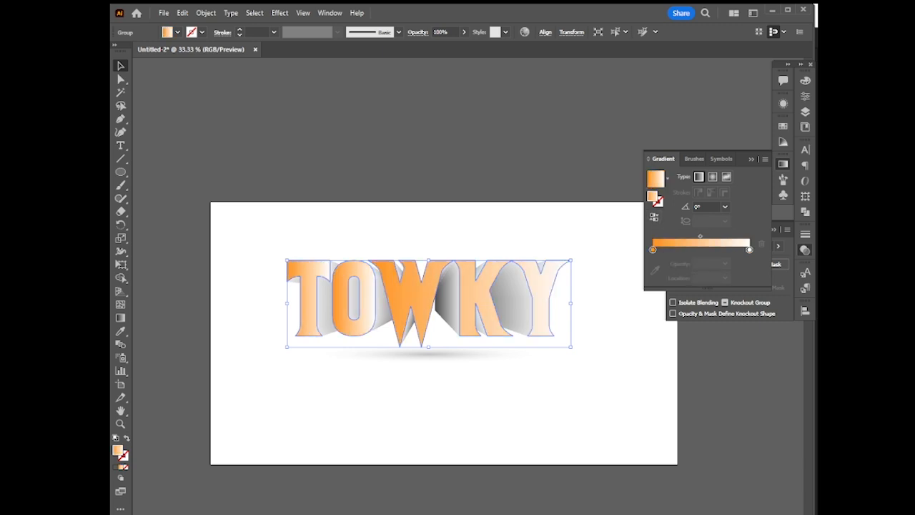
key(ctrl+shift+a)
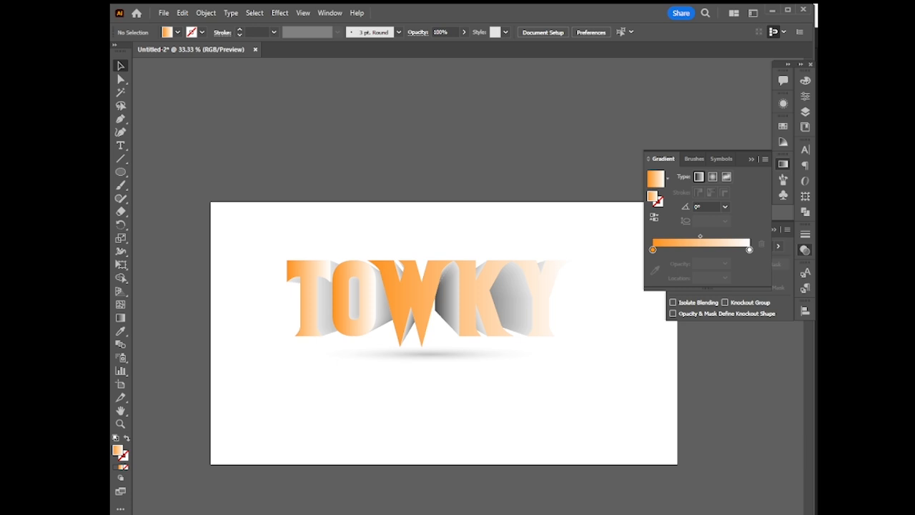
Move the orange gradient stop to about 2.8% and redraw the gradient diagonally upward through the letters at about 72°
key(ctrl+a)
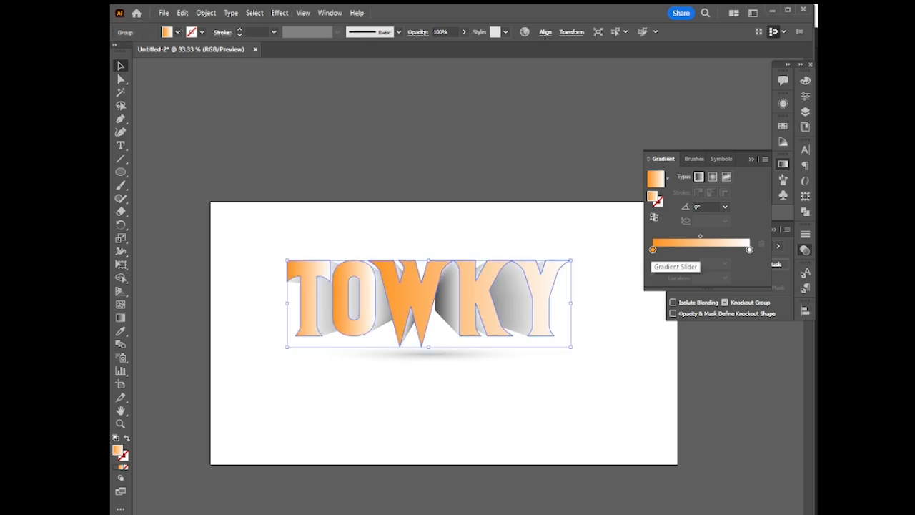
mouse_move(653, 250)
mouse_down()
mouse_move(680, 250)
mouse_move(655, 250)
mouse_up()
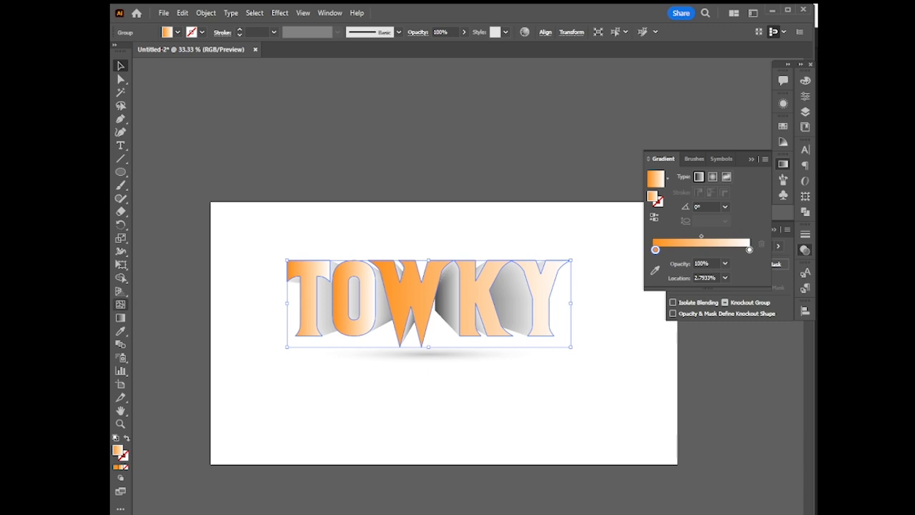
key(g)
drag(225, 310, 595, 296)
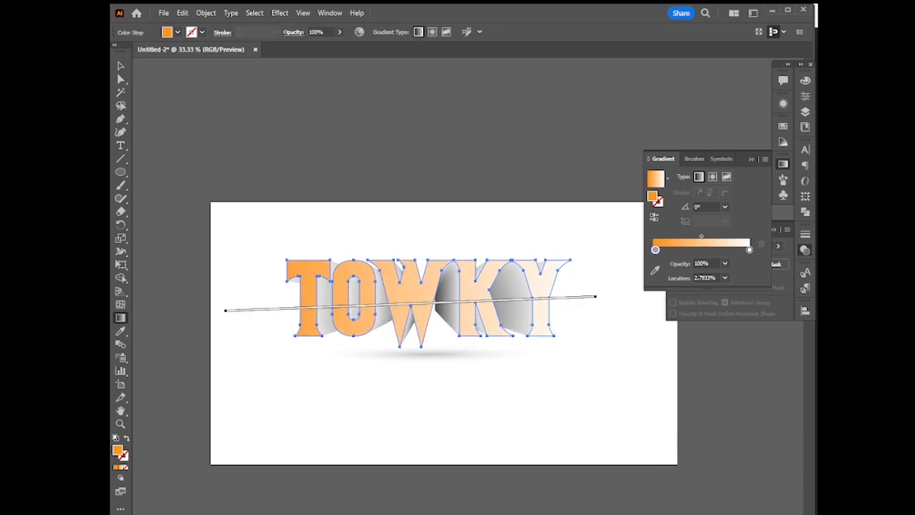
drag(422, 368, 465, 233)
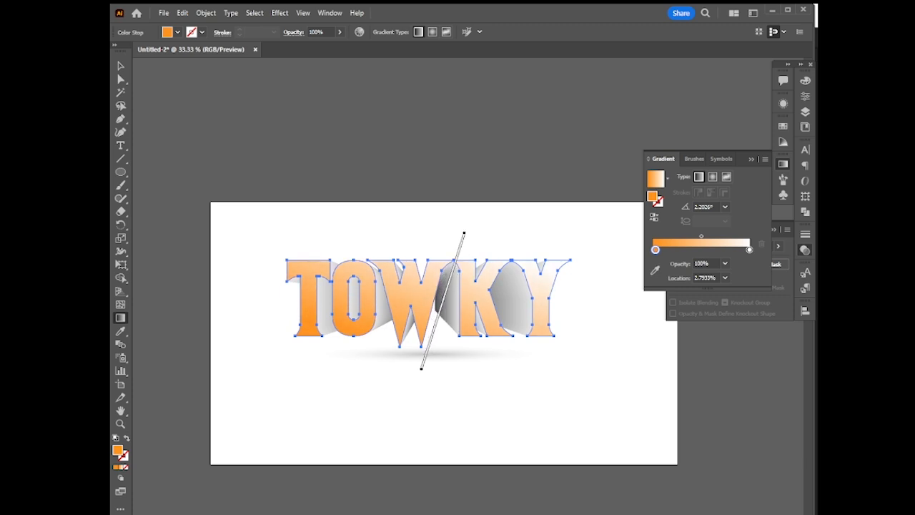
drag(295, 327, 337, 193)
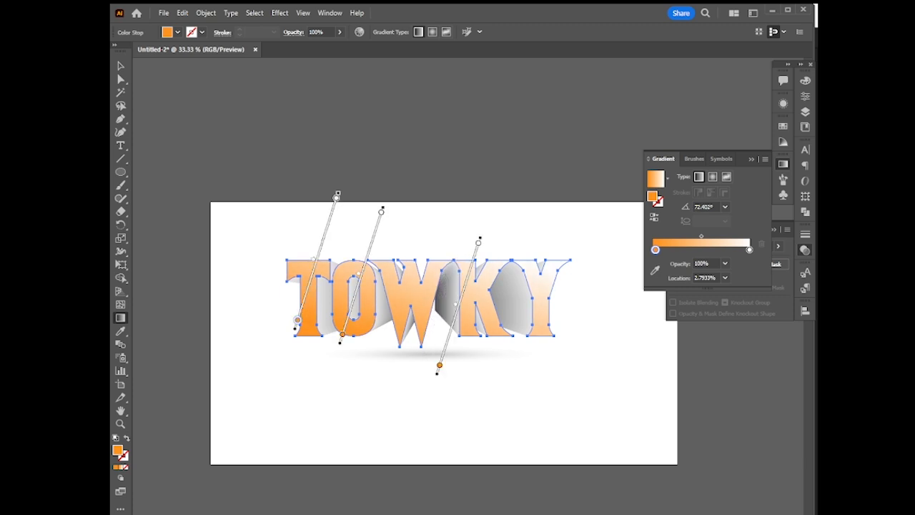
Recolour the orange gradient stop of the letter T to green with C 80, M 0, Y 95.99, K 0
double_click(655, 248)
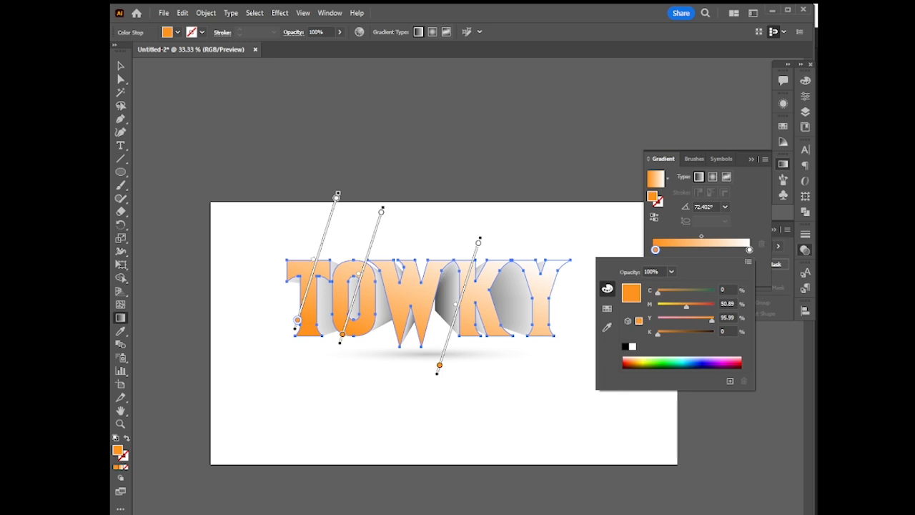
drag(687, 307, 714, 304)
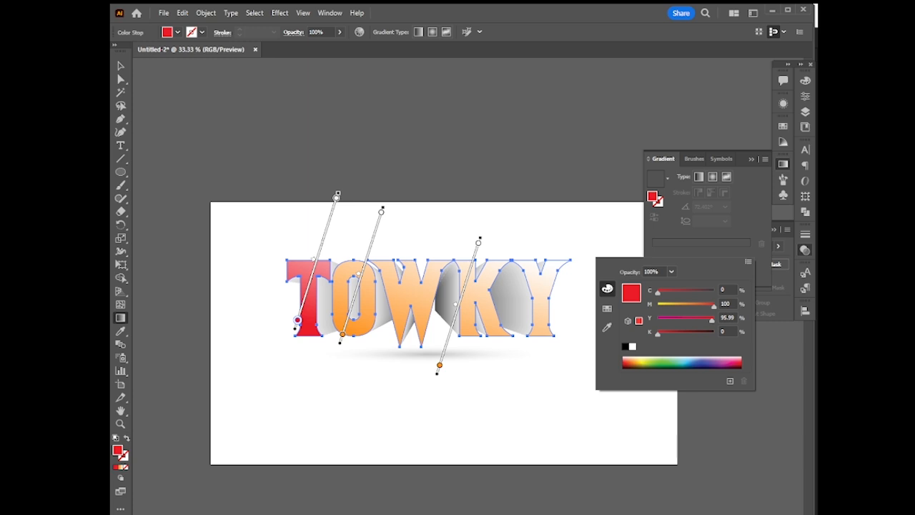
mouse_move(714, 304)
mouse_down()
mouse_move(658, 304)
mouse_move(703, 291)
mouse_up()
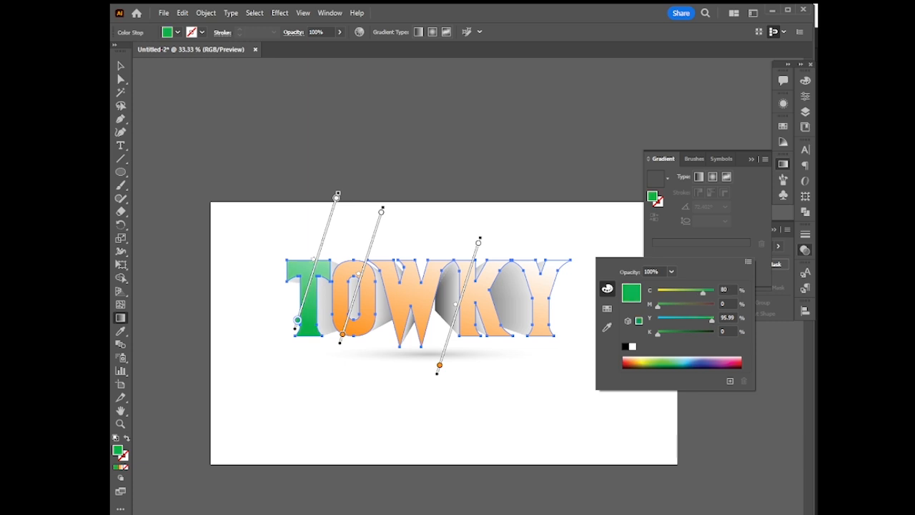
key(Escape)
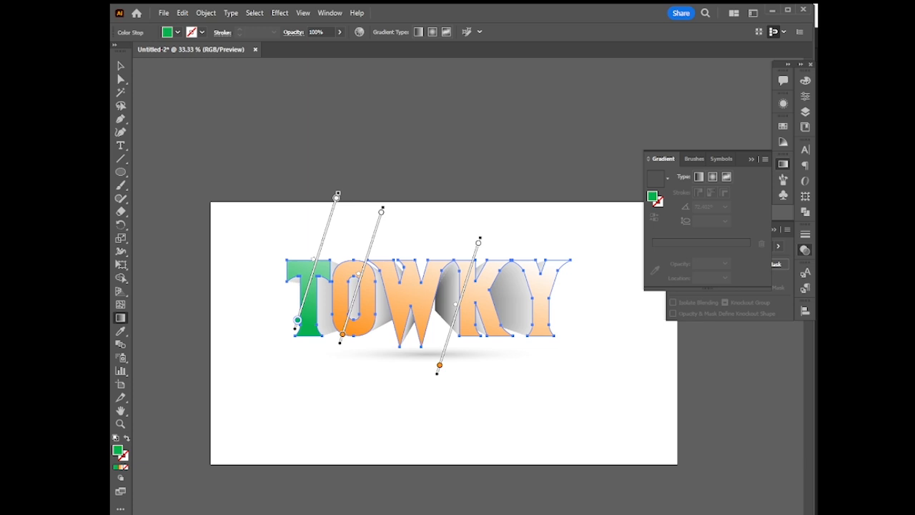
Select the front lettering and redraw its gradient diagonally upward through the letters at about 69°
key(ctrl+F9)
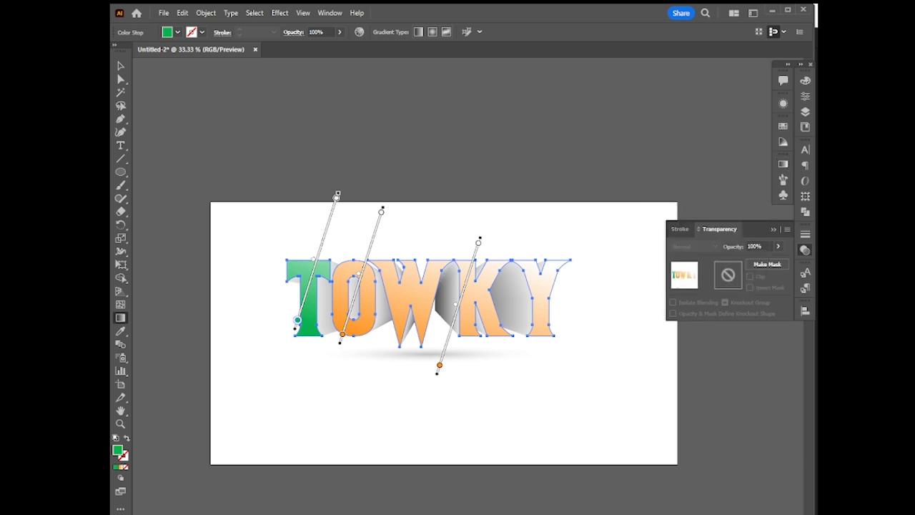
key(v)
key(ctrl+shift+a)
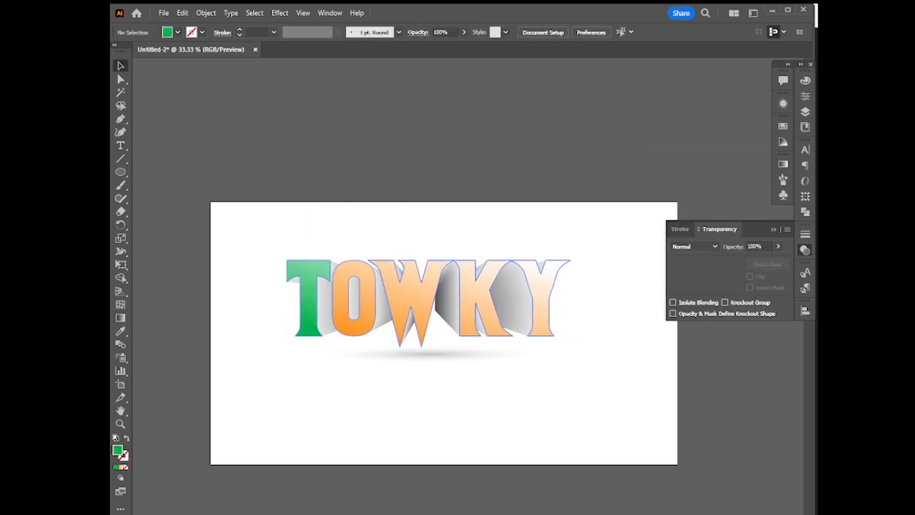
key(ctrl+a)
key(ctrl+F9)
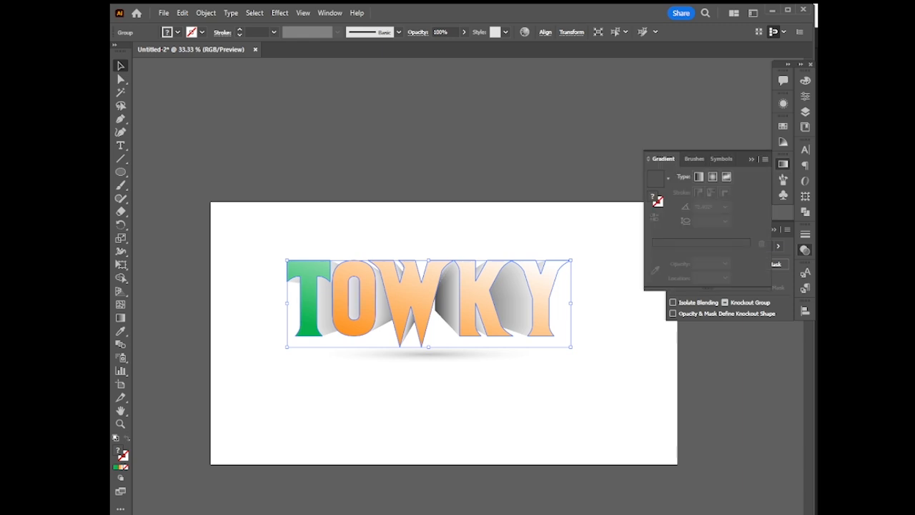
click(120, 318)
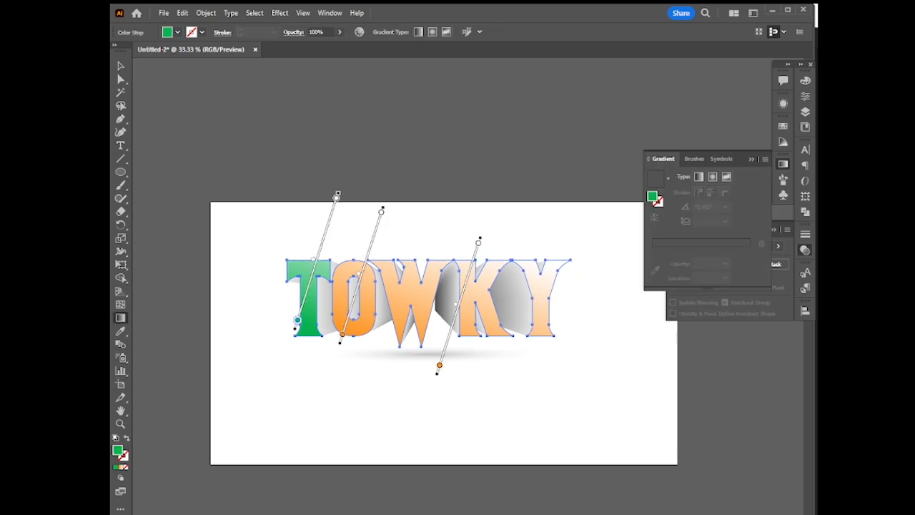
drag(361, 378, 418, 227)
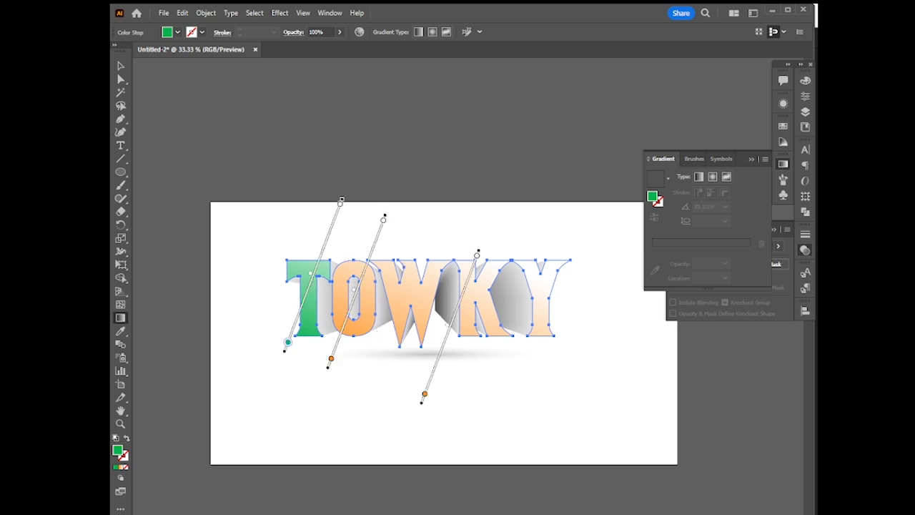
Recolour the orange gradient stops green, using C 82, M 0, Y 95.99, K 0 for the letter O and a matching green for WKY
double_click(331, 359)
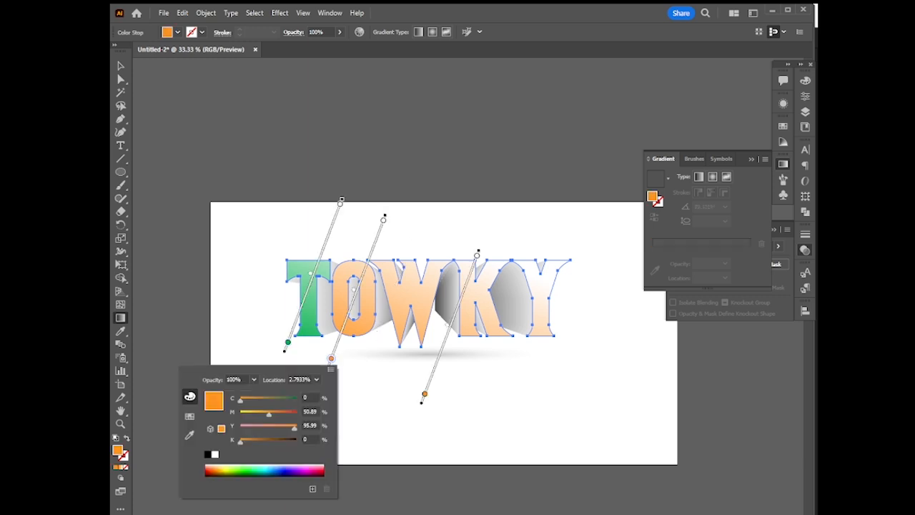
drag(269, 414, 287, 400)
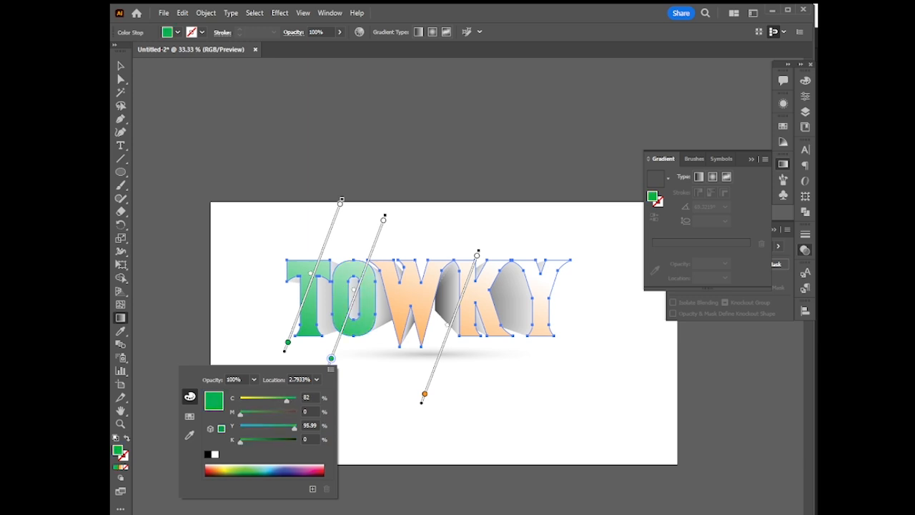
double_click(425, 394)
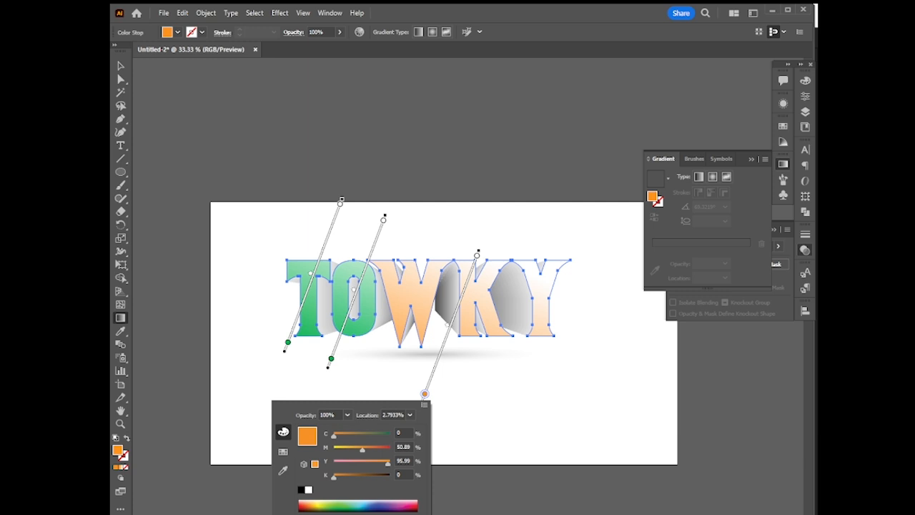
drag(361, 449, 384, 435)
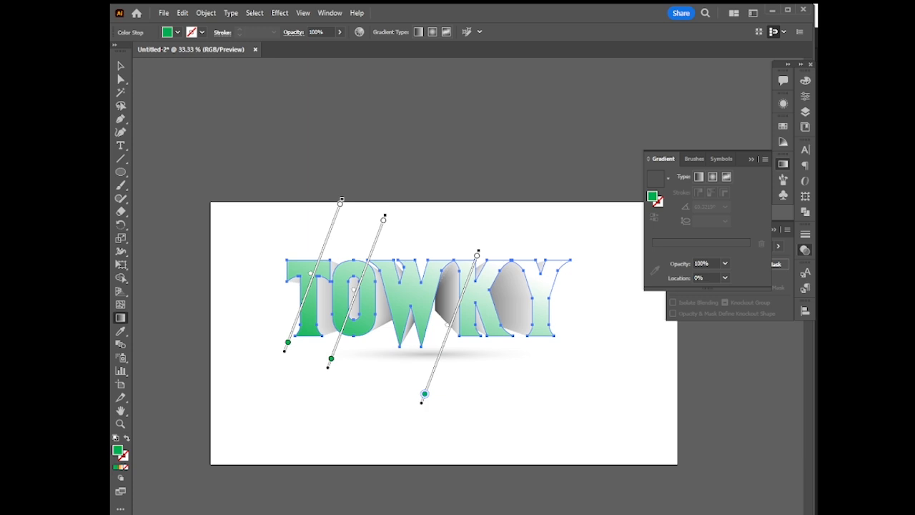
Recolour the white end stop of the WKY gradient to dark green with C 93, M 31, Y 100, K 0
double_click(478, 254)
drag(386, 323, 434, 324)
drag(386, 296, 407, 295)
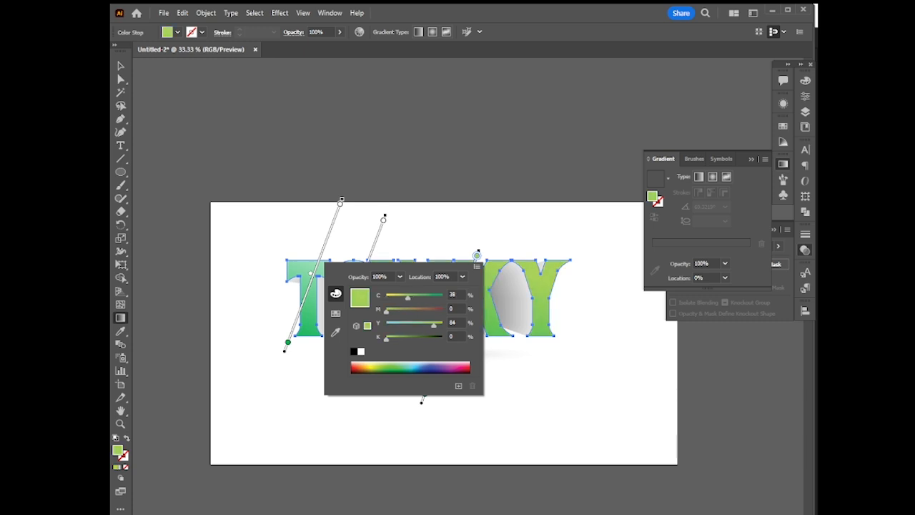
drag(434, 324, 386, 324)
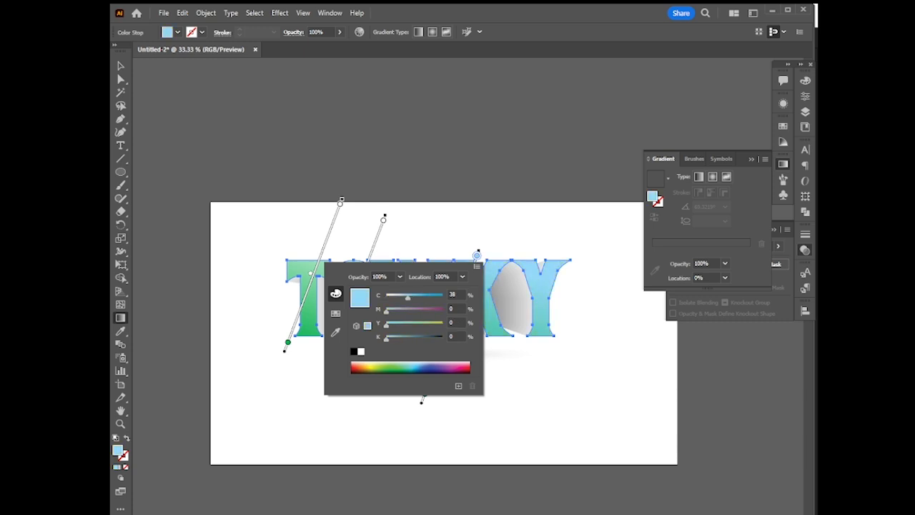
drag(407, 295, 442, 324)
drag(386, 296, 442, 295)
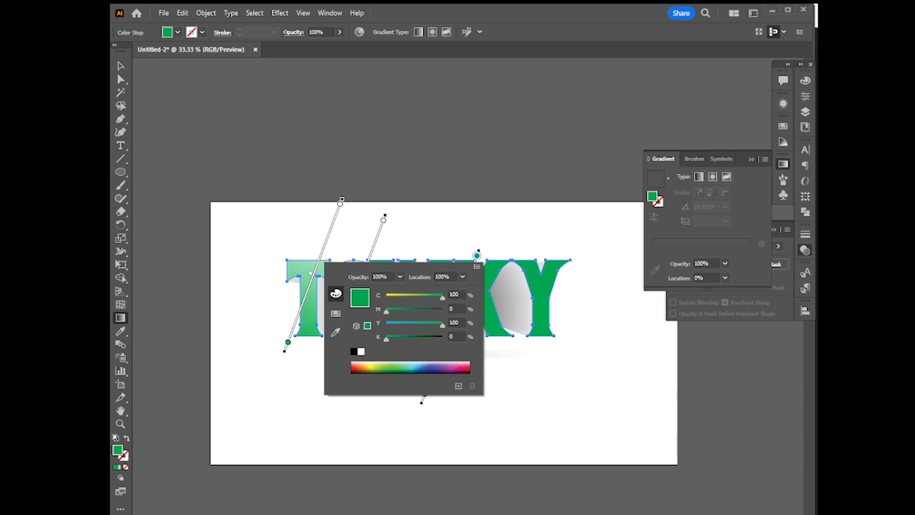
drag(387, 310, 438, 296)
key(Escape)
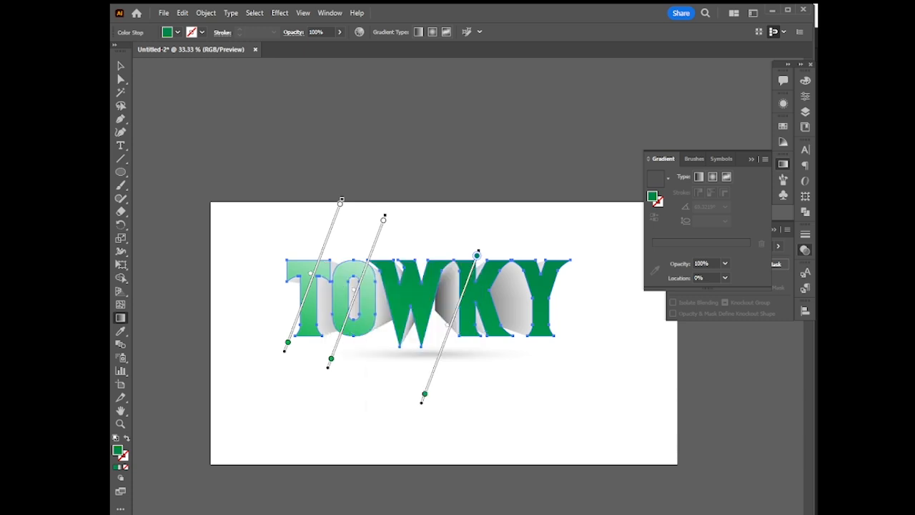
Shift the WKY gradient's end stop to teal by setting M to 0 and Y to 44, and deselect the lettering
double_click(425, 394)
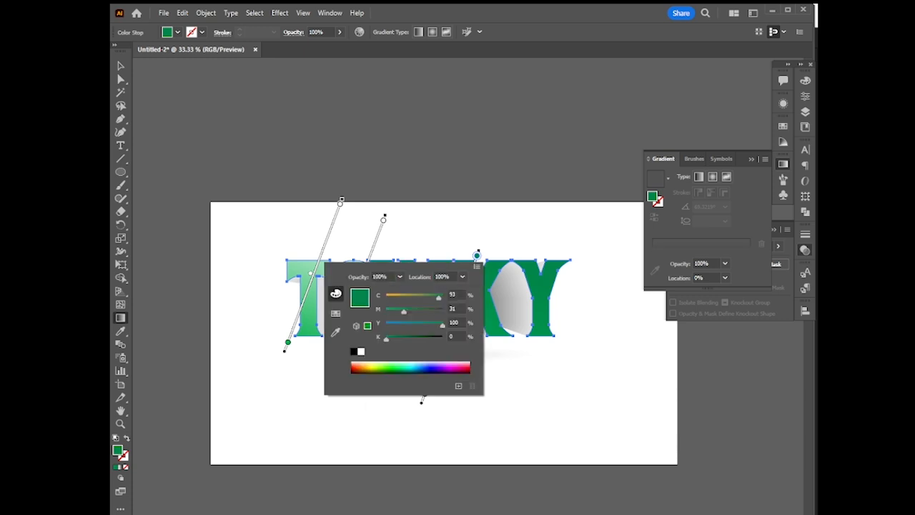
drag(404, 310, 386, 310)
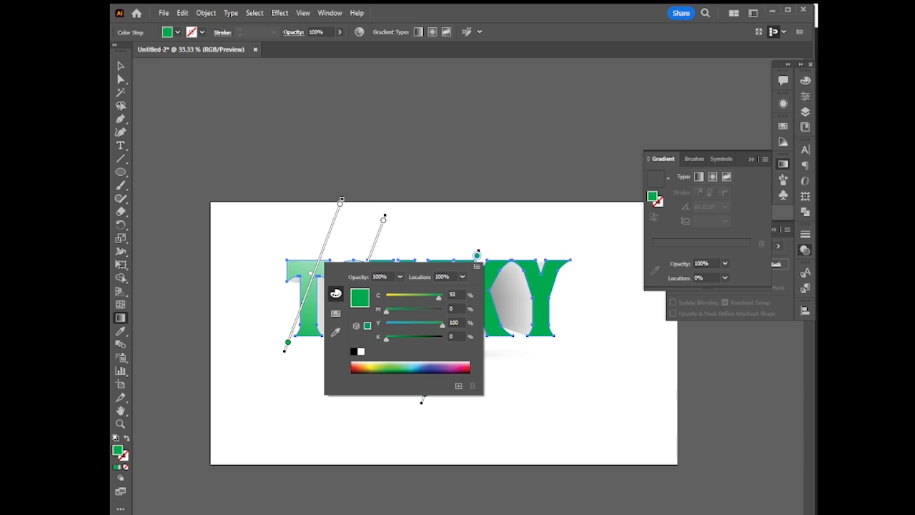
drag(442, 326, 410, 326)
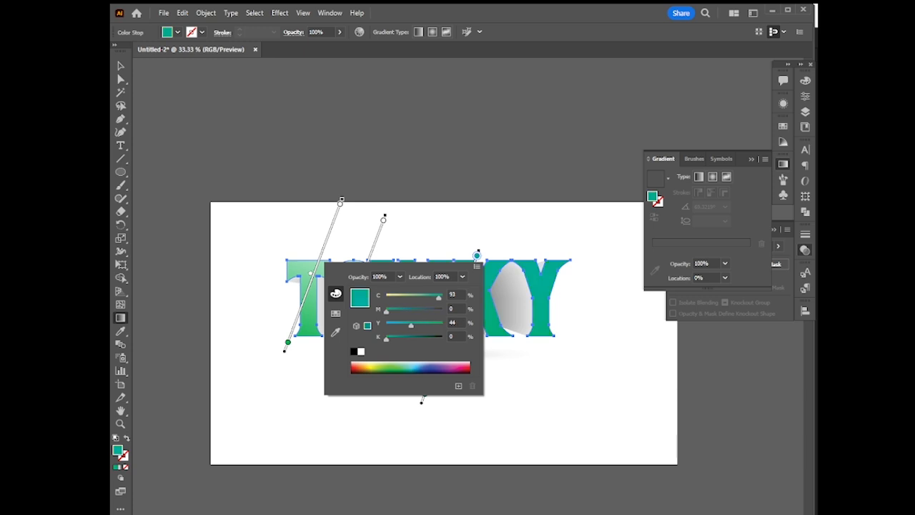
key(Escape)
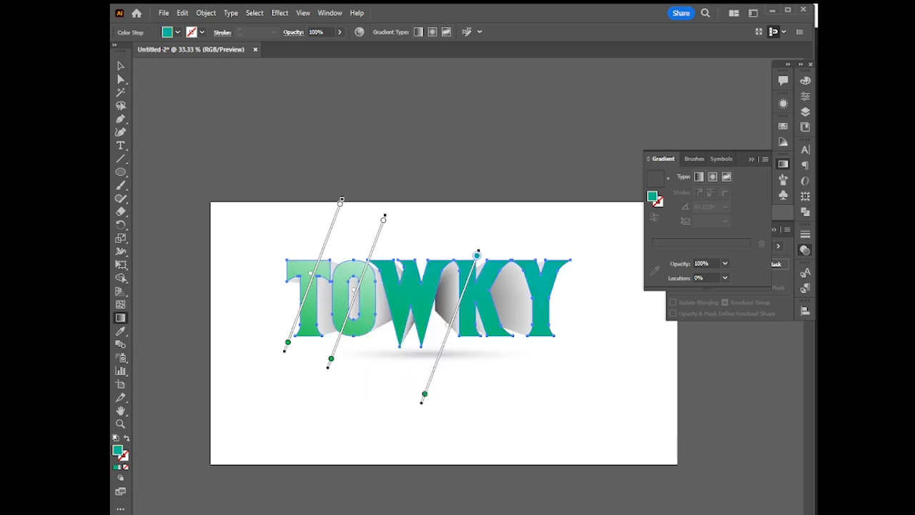
key(v)
key(ctrl+shift+a)
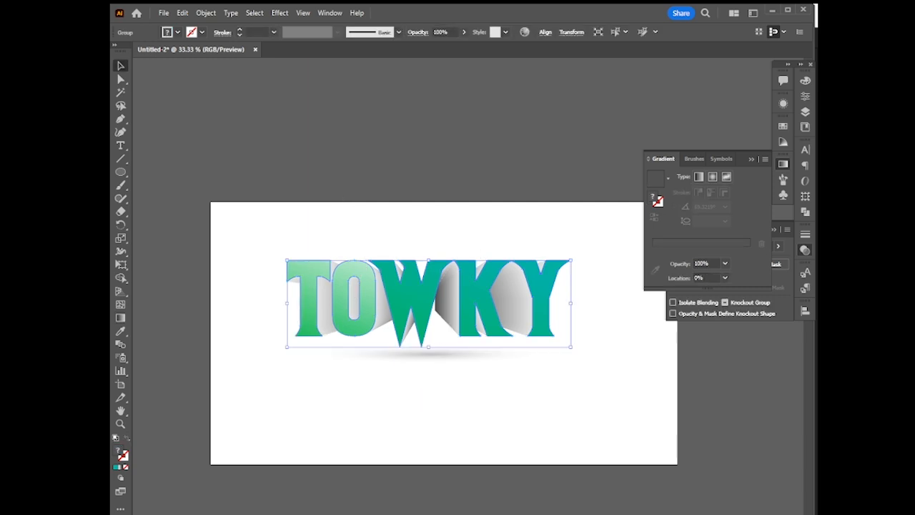
Redraw the green gradient steeply upward through the front lettering at about 77° and deselect the artwork
scroll(489, 364, down, 2)
scroll(555, 364, up, 2)
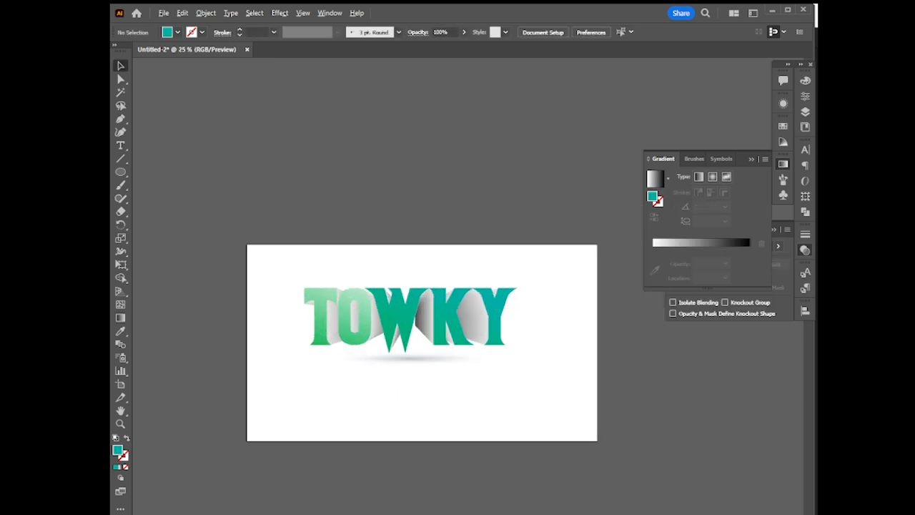
scroll(557, 364, down, 1)
scroll(422, 337, down, 1)
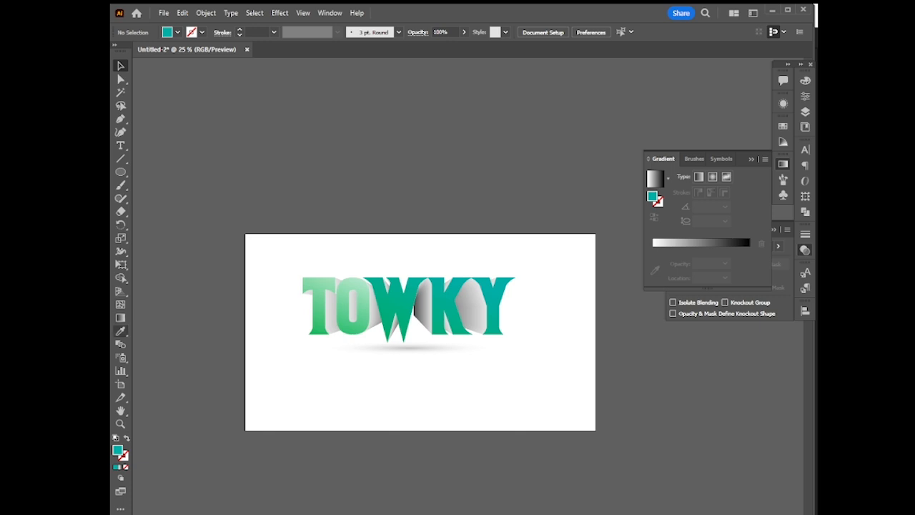
click(121, 318)
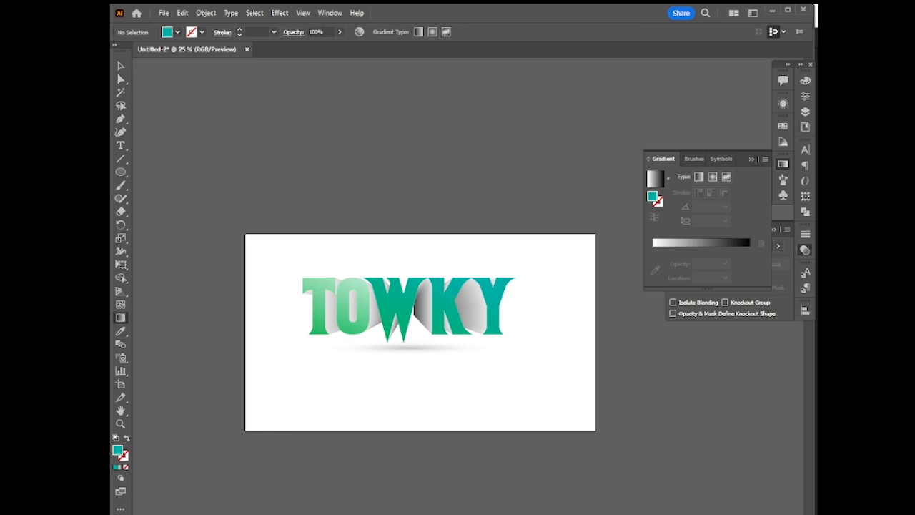
click(121, 65)
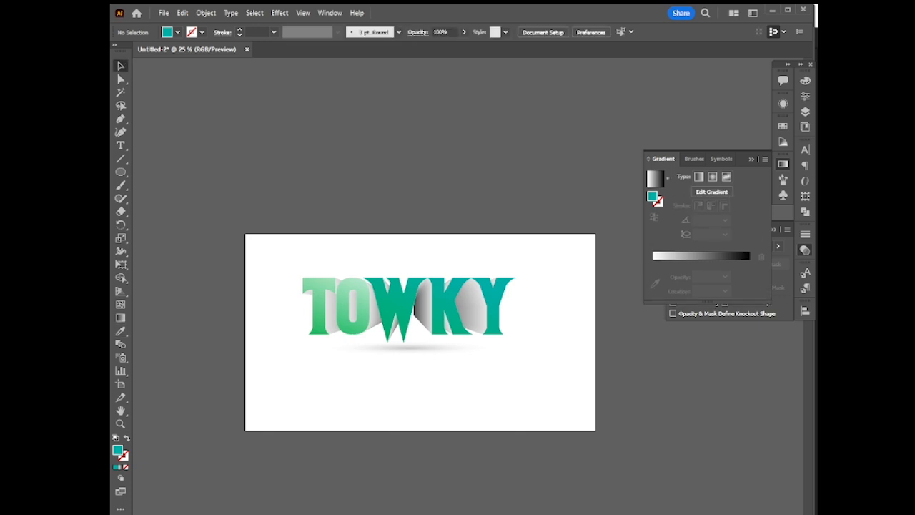
key(ctrl+a)
key(g)
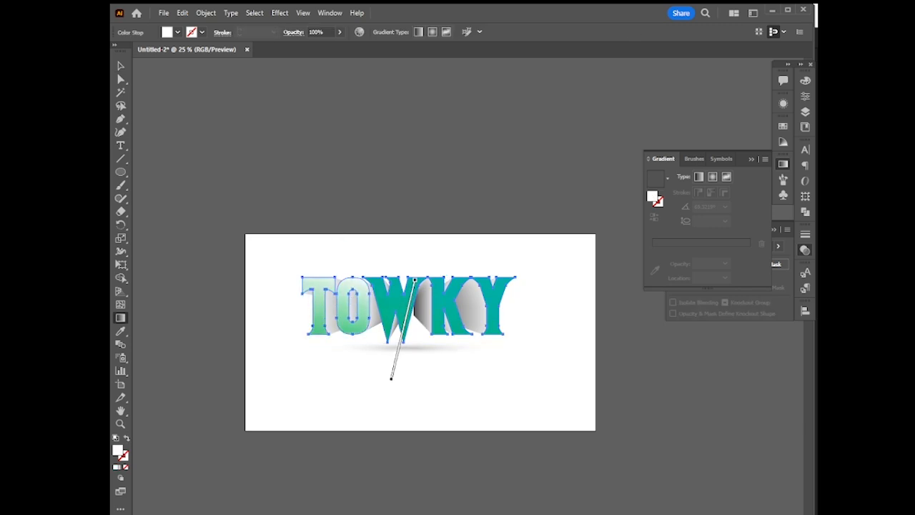
mouse_move(481, 290)
mouse_down()
mouse_move(470, 374)
mouse_move(485, 259)
mouse_move(462, 242)
mouse_move(507, 245)
mouse_move(519, 266)
mouse_move(511, 285)
mouse_move(487, 290)
mouse_move(486, 270)
mouse_up()
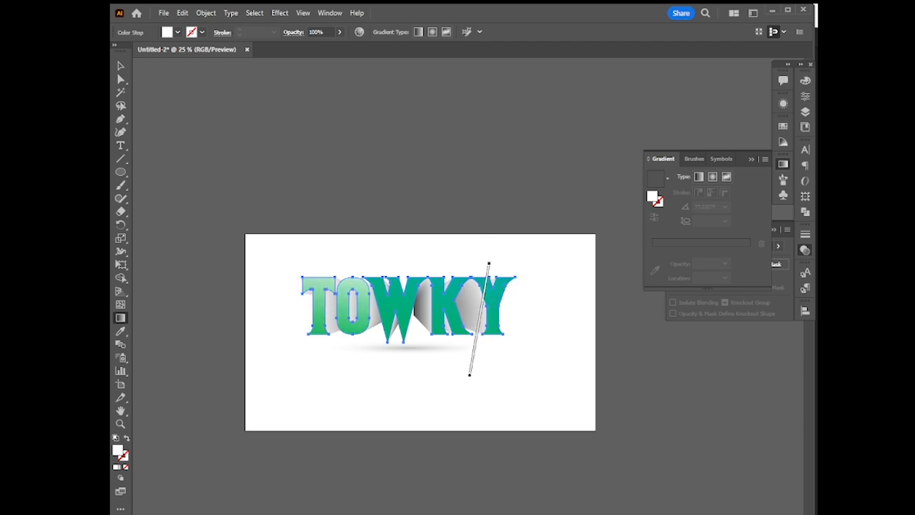
key(v)
key(ctrl+shift+a)
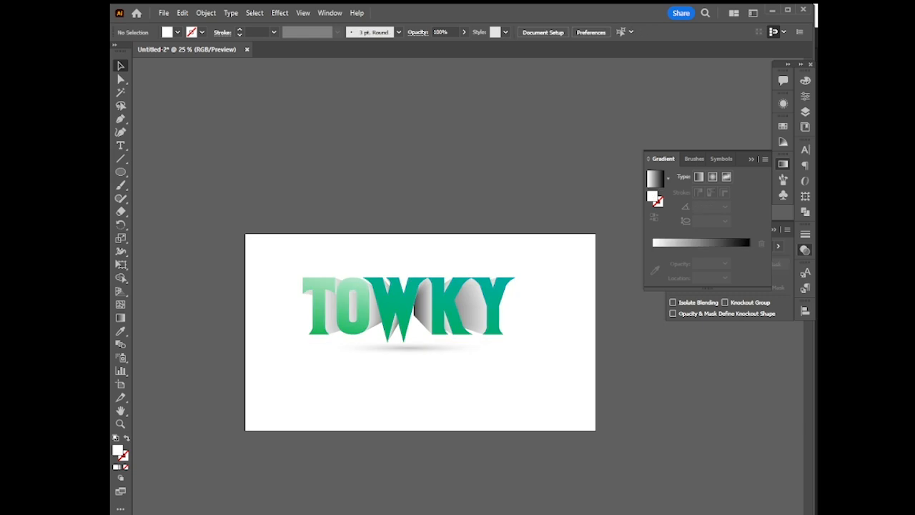
Close the Gradient and Transparency panels and centre the finished artboard in view
scroll(525, 429, down, 2)
scroll(524, 429, up, 3)
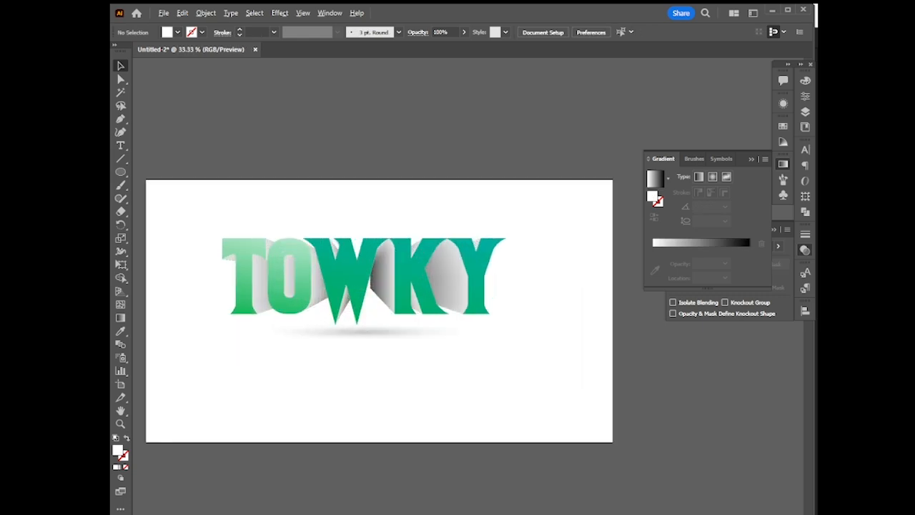
drag(524, 429, 554, 422)
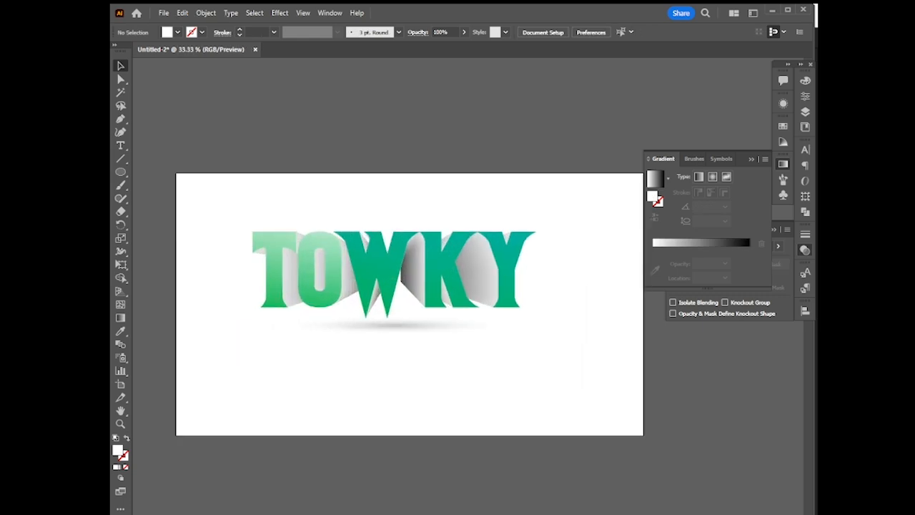
key(ctrl+F9)
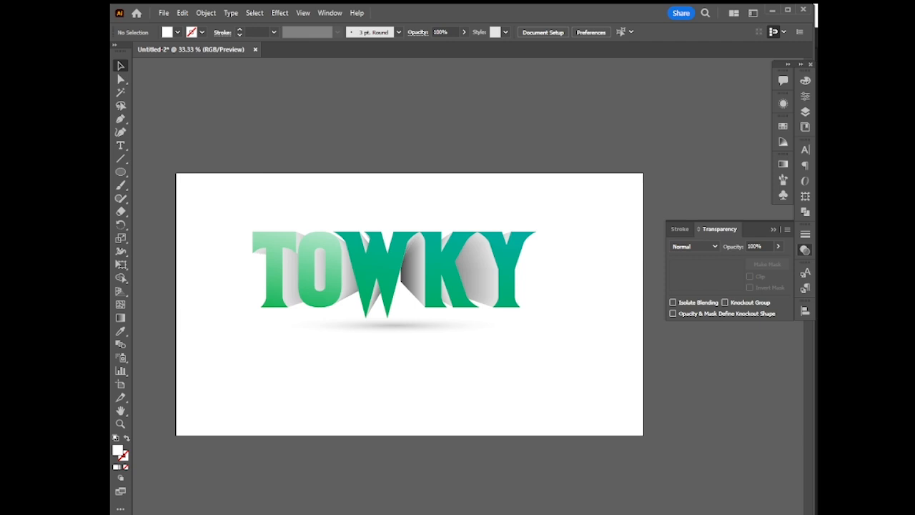
key(ctrl+shift+F10)
drag(409, 304, 441, 307)
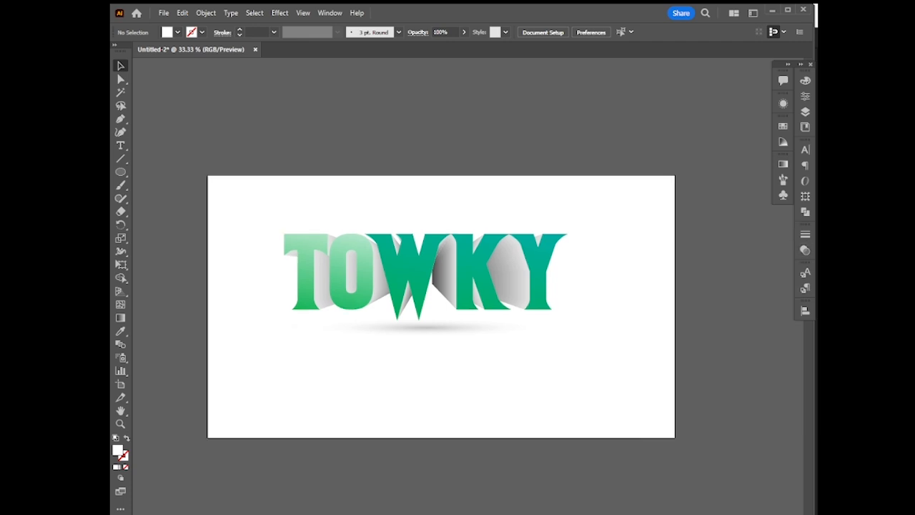